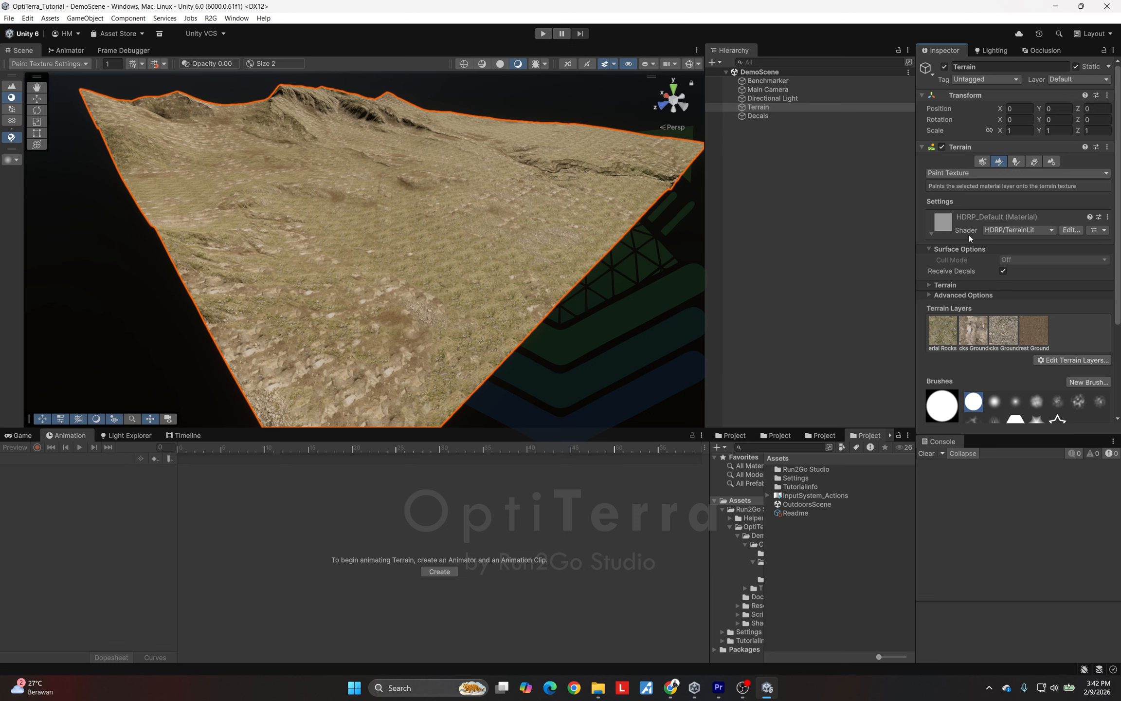
Add the R2G Opti Terra Manager component to the Terrain object
{"action": "left_click", "coordinate": [966, 228]}
{"action": "left_click", "coordinate": [961, 146]}
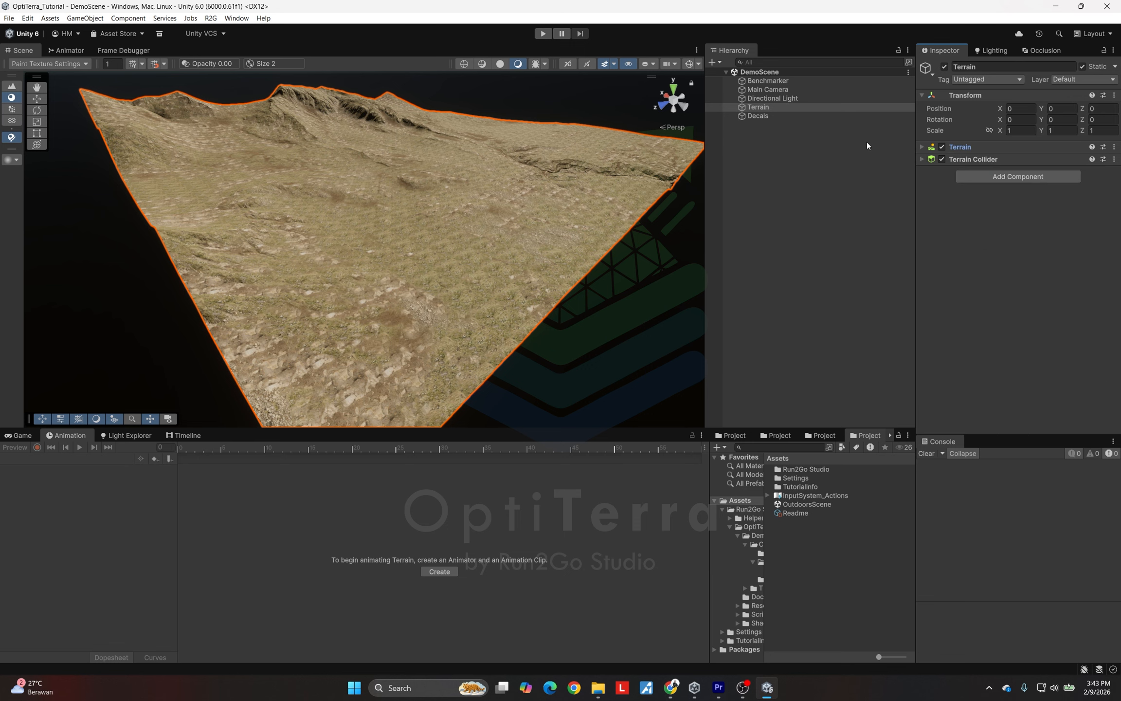
{"action": "left_click", "coordinate": [867, 145]}
{"action": "left_click", "coordinate": [808, 107]}
{"action": "left_click", "coordinate": [994, 177]}
{"action": "type", "text": "R2G"}
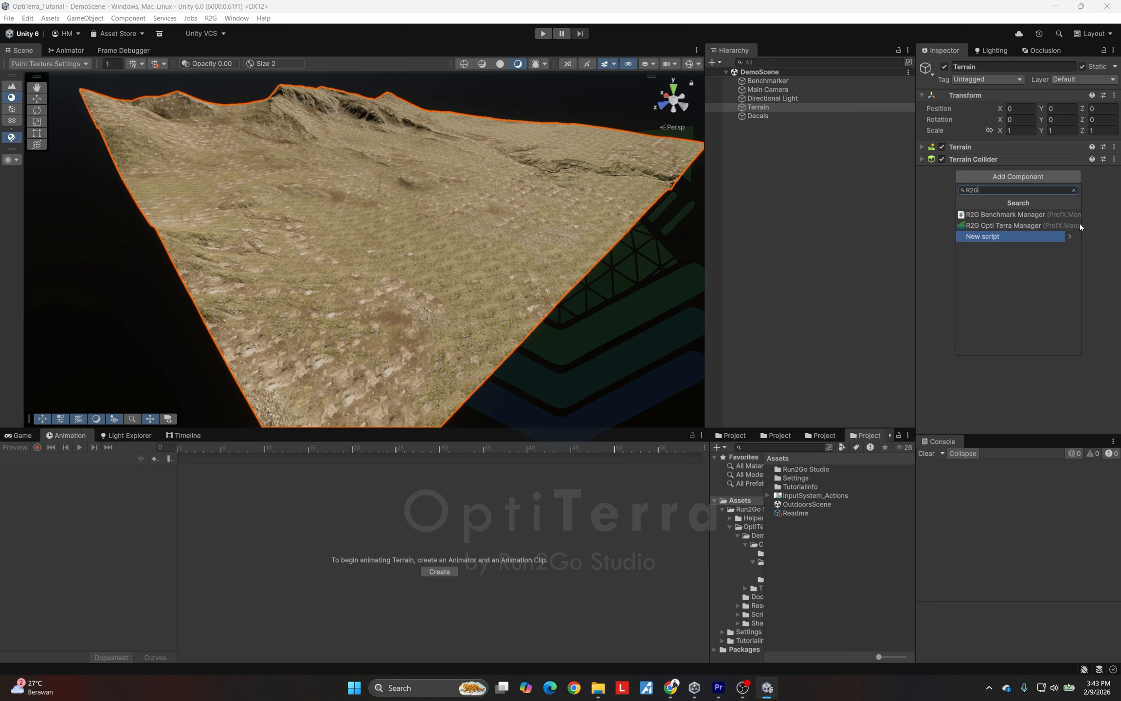
{"action": "left_click", "coordinate": [1031, 226]}
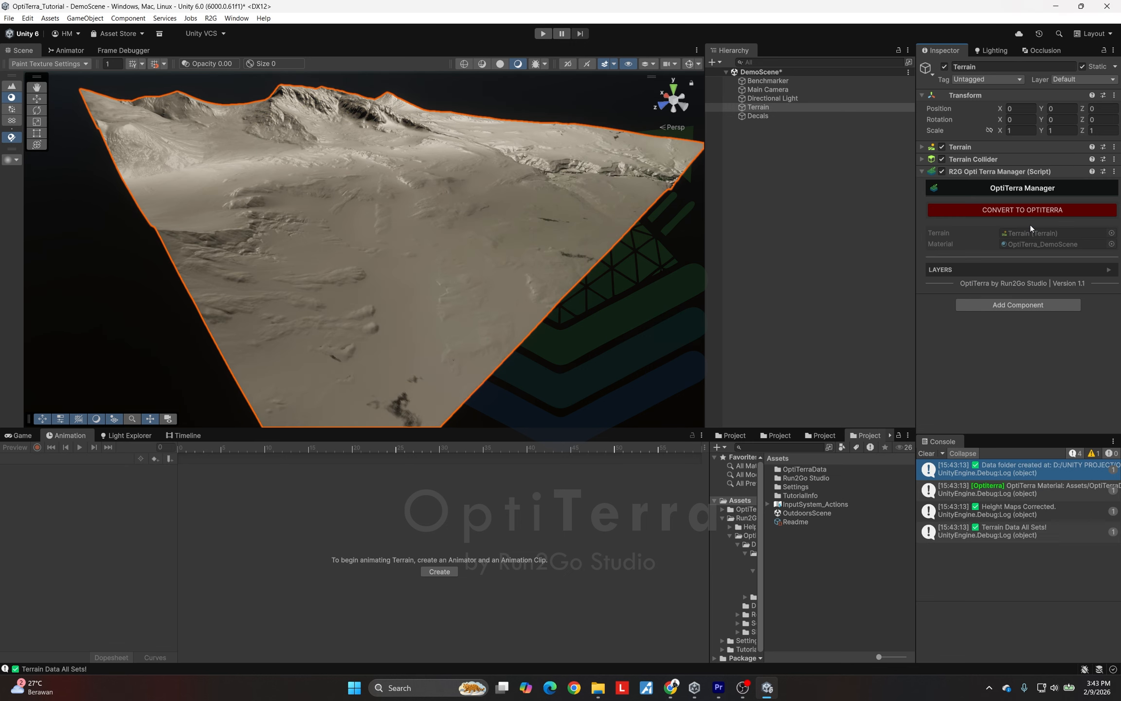
Look through the contents of the OptiTerraData folder in Assets, then return to the Terrain object
{"action": "left_click", "coordinate": [782, 437]}
{"action": "left_click", "coordinate": [803, 469]}
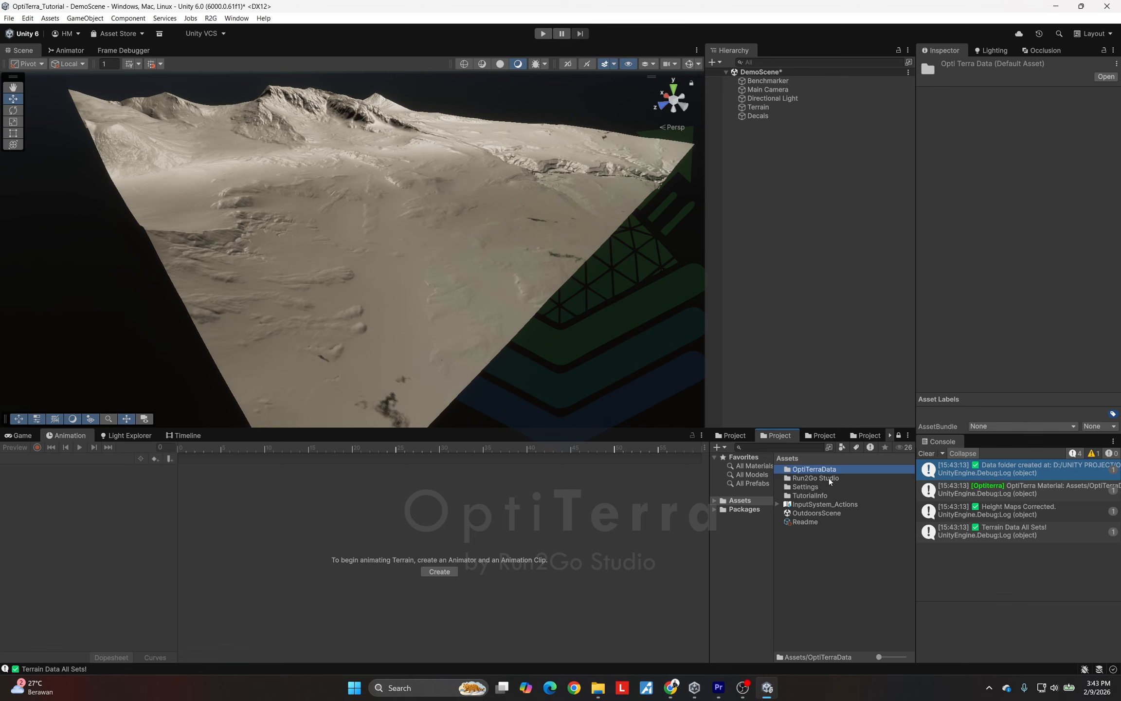
{"action": "double_click", "coordinate": [823, 468]}
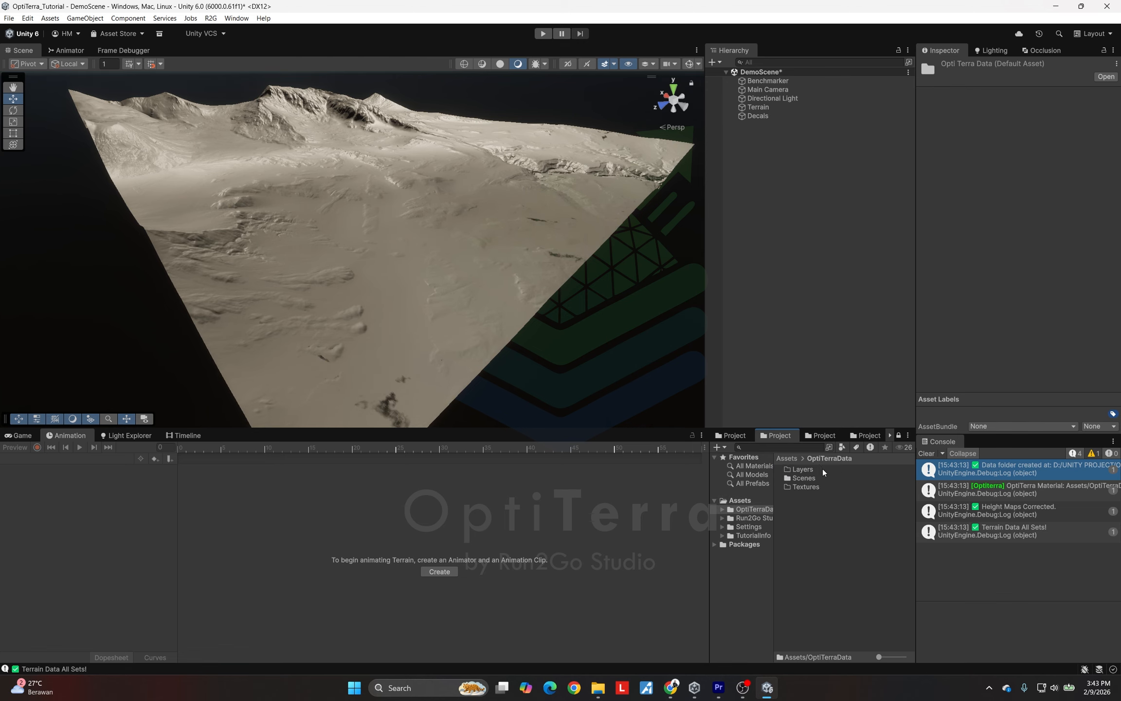
{"action": "left_click", "coordinate": [791, 457]}
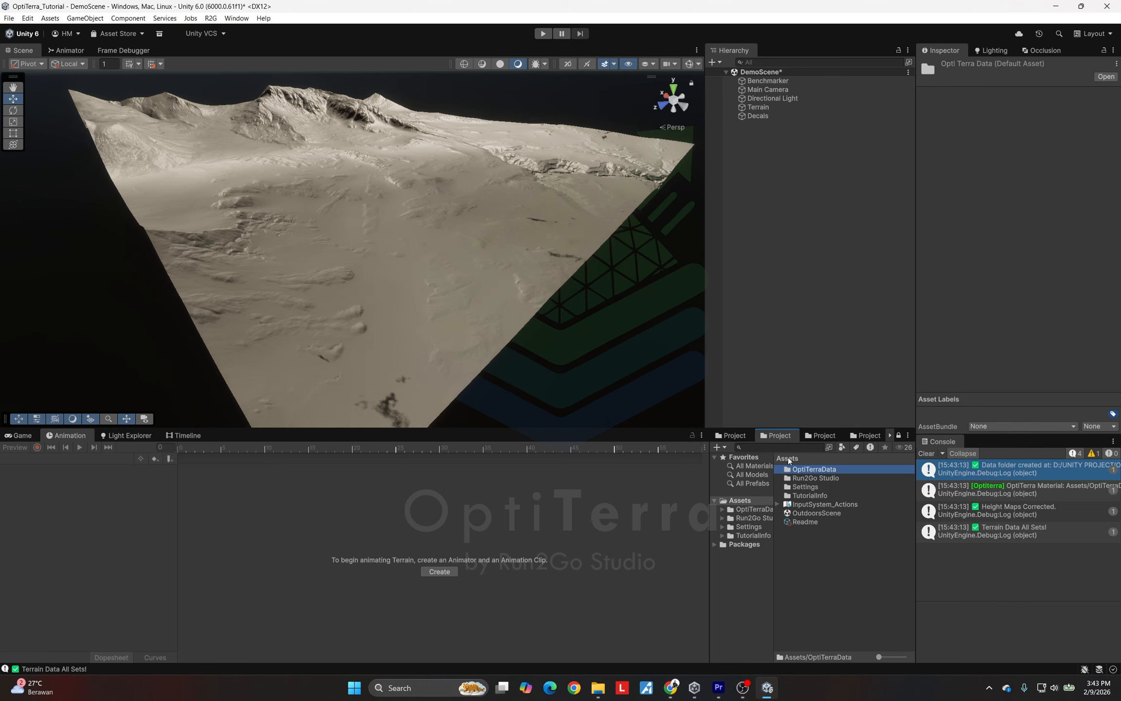
{"action": "left_click", "coordinate": [463, 306]}
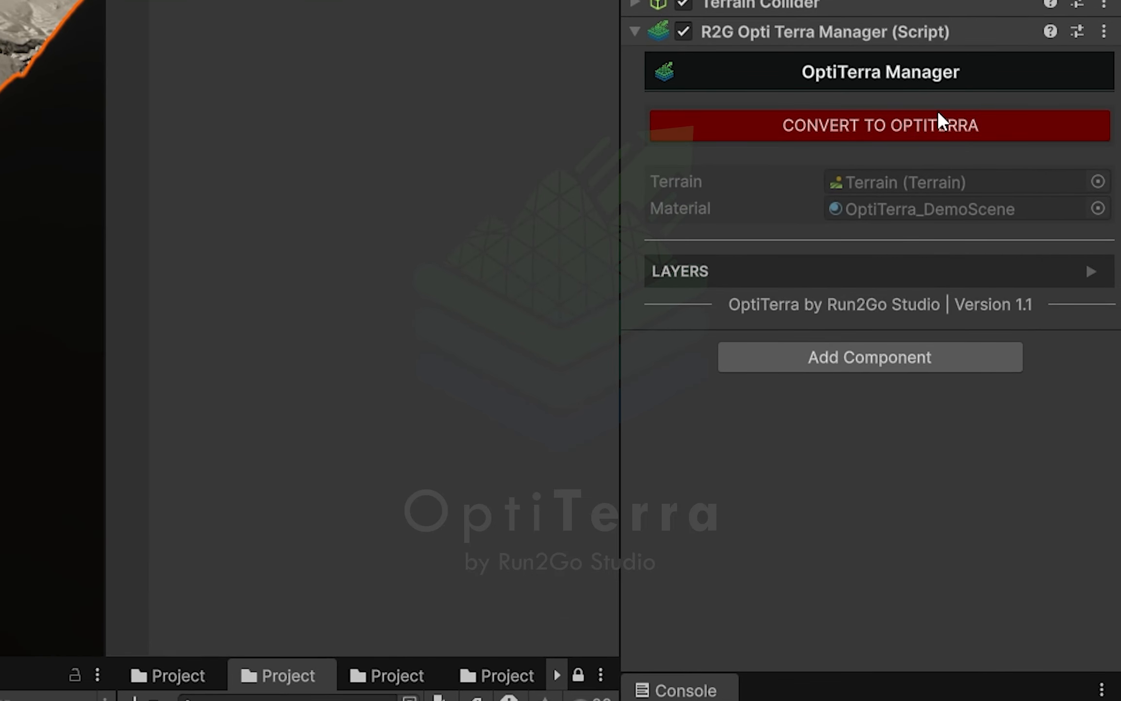
Review the terrain layers in OptiTerra Manager, including their diffuse, normal and mask textures and layer editing options
{"action": "left_click", "coordinate": [892, 273]}
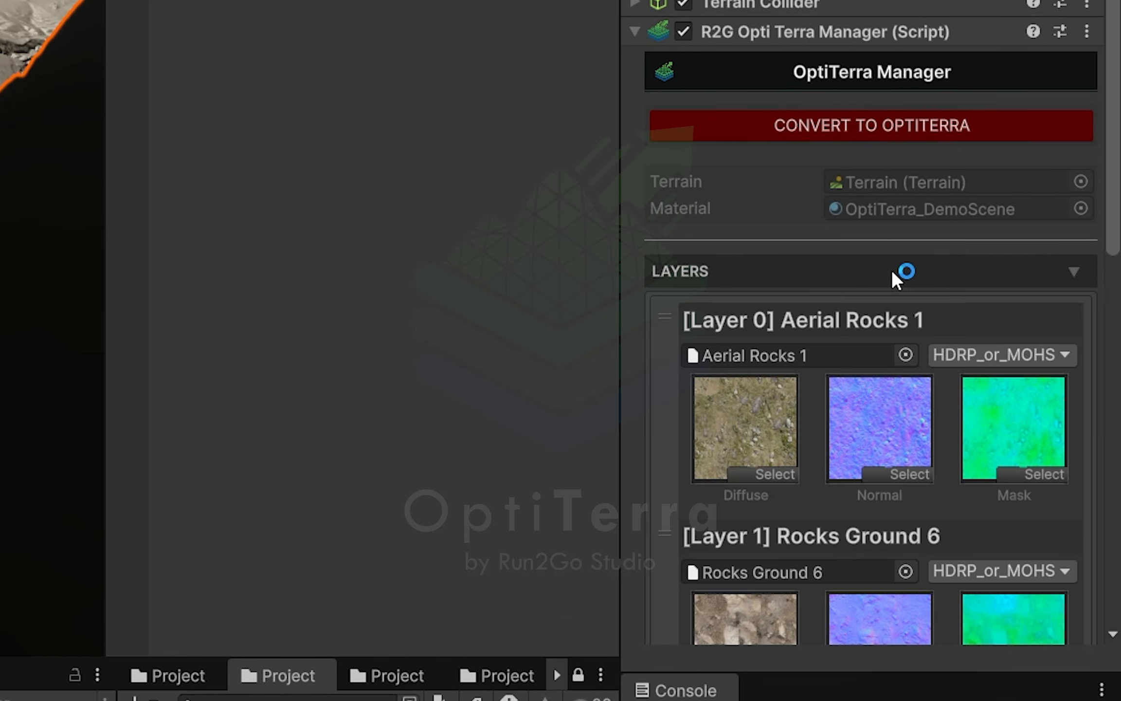
{"action": "scroll", "coordinate": [844, 250], "scroll_direction": "down", "scroll_amount": 5}
{"action": "scroll", "coordinate": [844, 250], "scroll_direction": "down", "scroll_amount": 8}
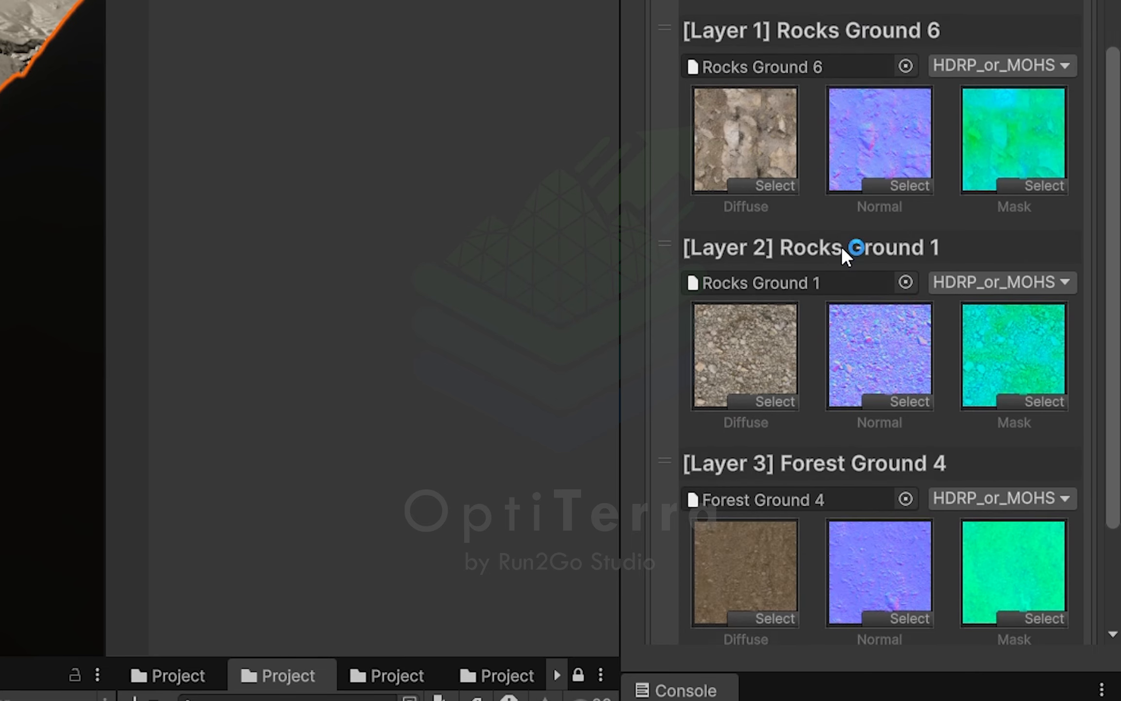
{"action": "scroll", "coordinate": [838, 272], "scroll_direction": "up", "scroll_amount": 3}
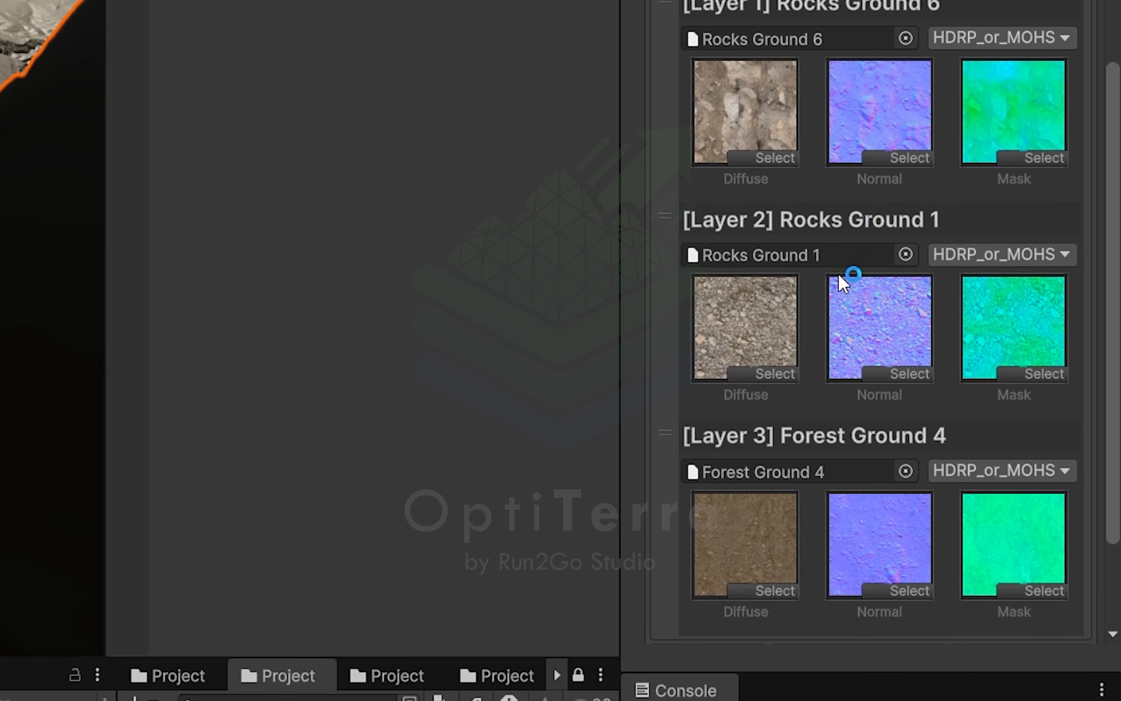
{"action": "scroll", "coordinate": [838, 275], "scroll_direction": "down", "scroll_amount": 3}
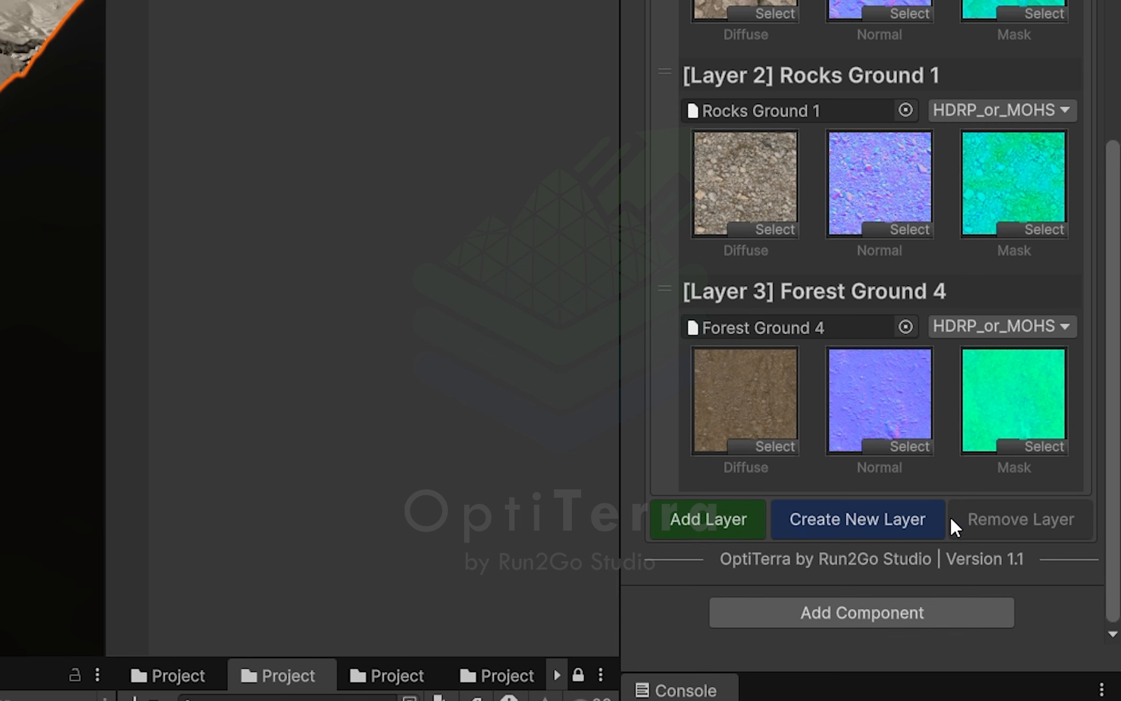
{"action": "scroll", "coordinate": [890, 521], "scroll_direction": "up", "scroll_amount": 5}
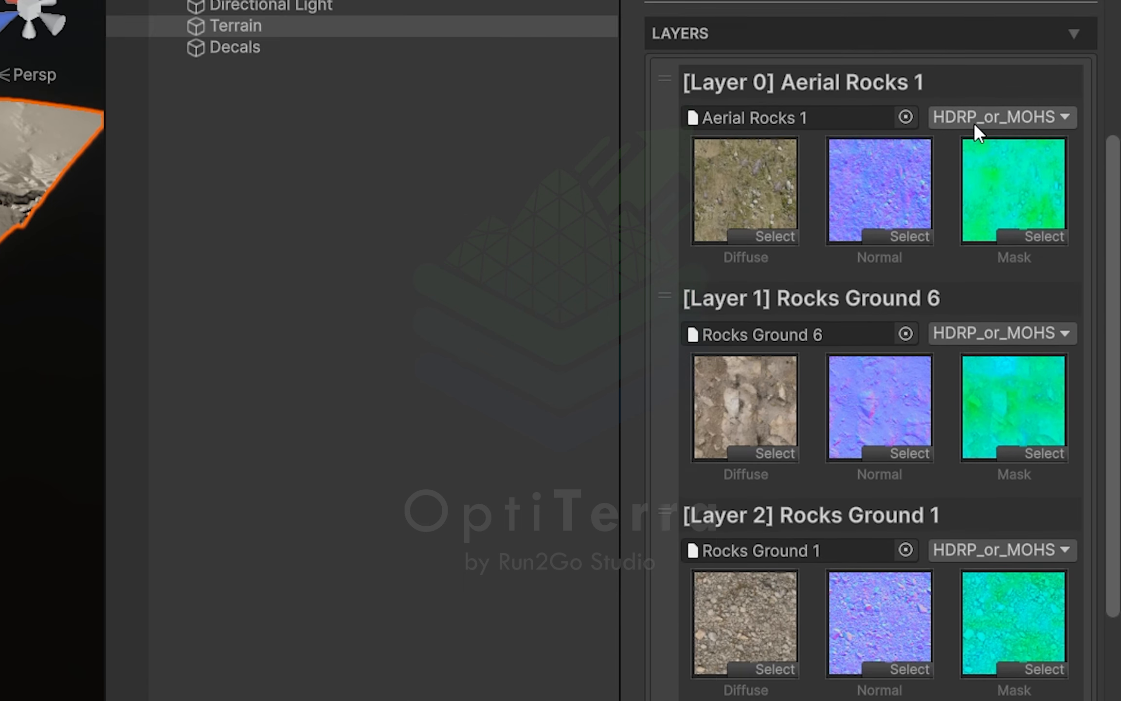
Try the URP_or_MS, ARM_or_ORM and Other mask formats on Layer 0, ending on HDRP_or_MOHS
{"action": "left_click", "coordinate": [975, 121]}
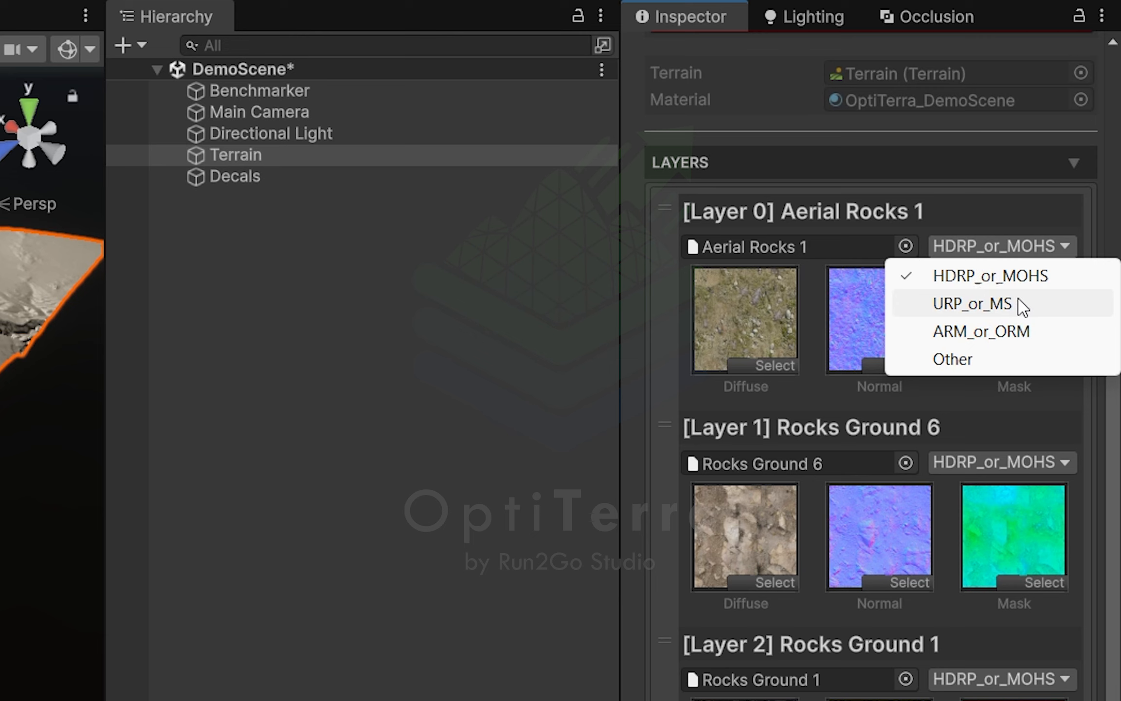
{"action": "left_click", "coordinate": [973, 303]}
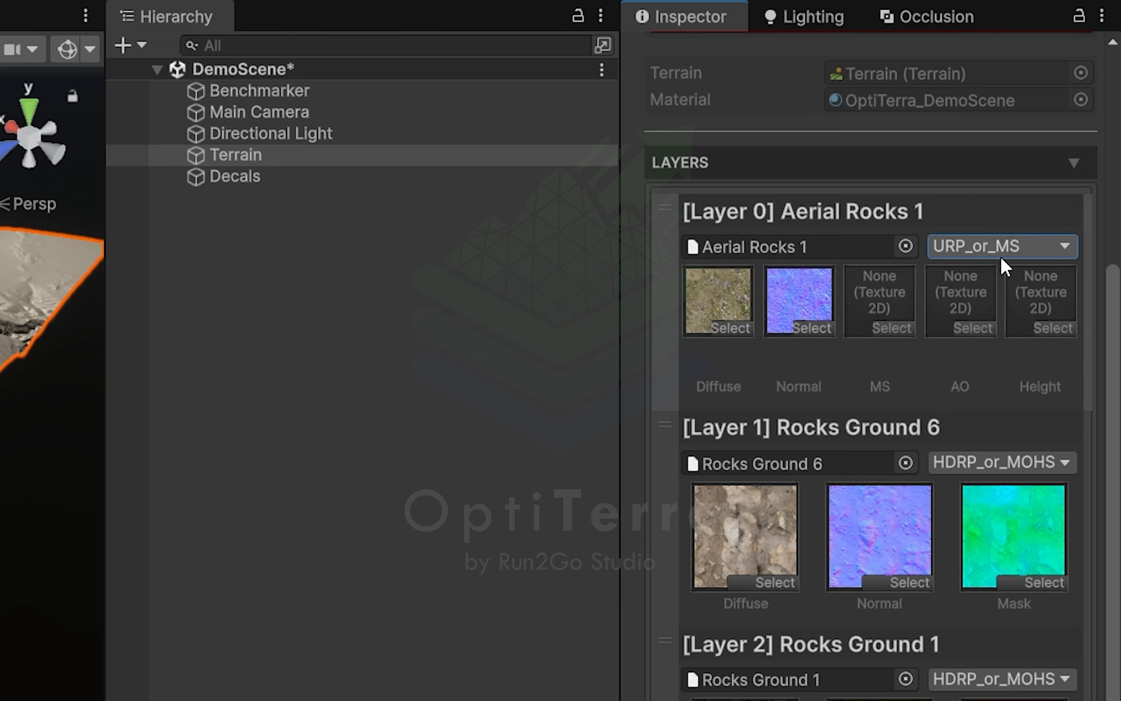
{"action": "left_click", "coordinate": [1001, 247]}
{"action": "left_click", "coordinate": [988, 331]}
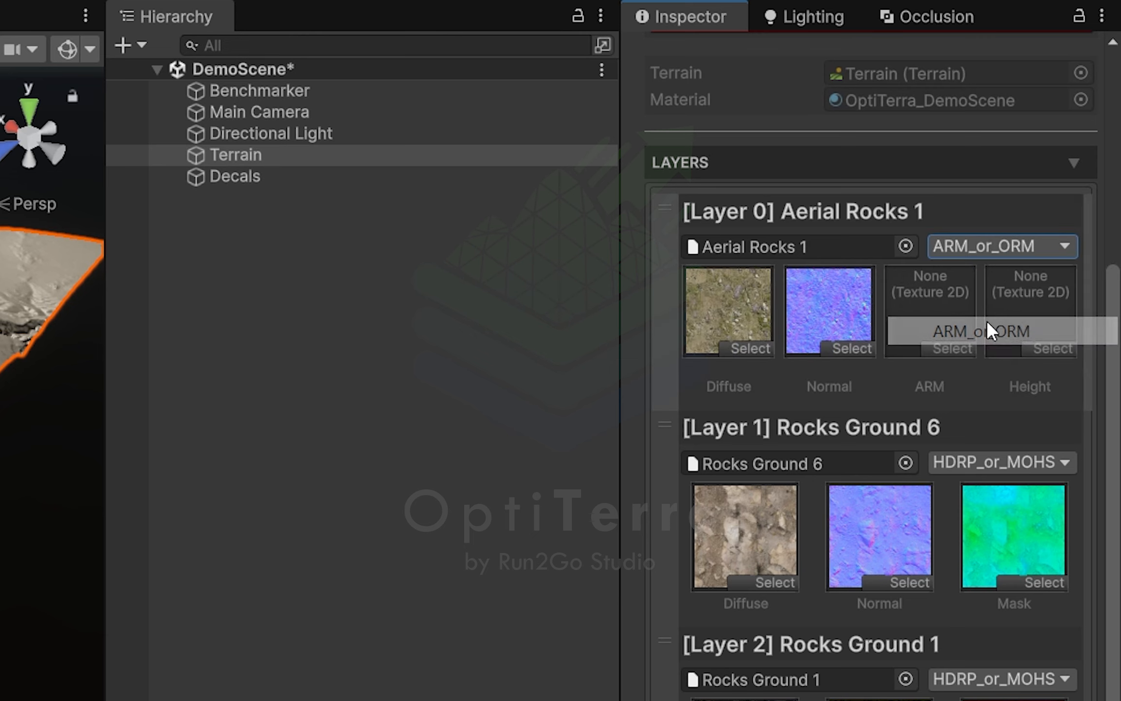
{"action": "left_click", "coordinate": [996, 249]}
{"action": "left_click", "coordinate": [985, 359]}
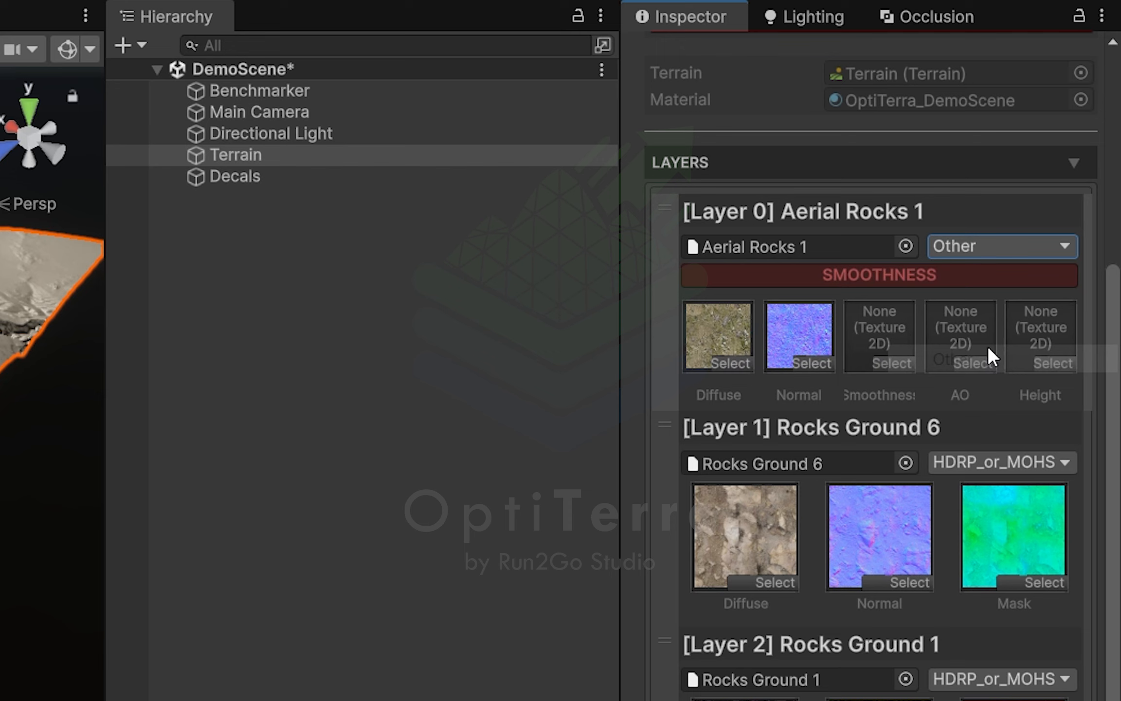
{"action": "left_click", "coordinate": [992, 251]}
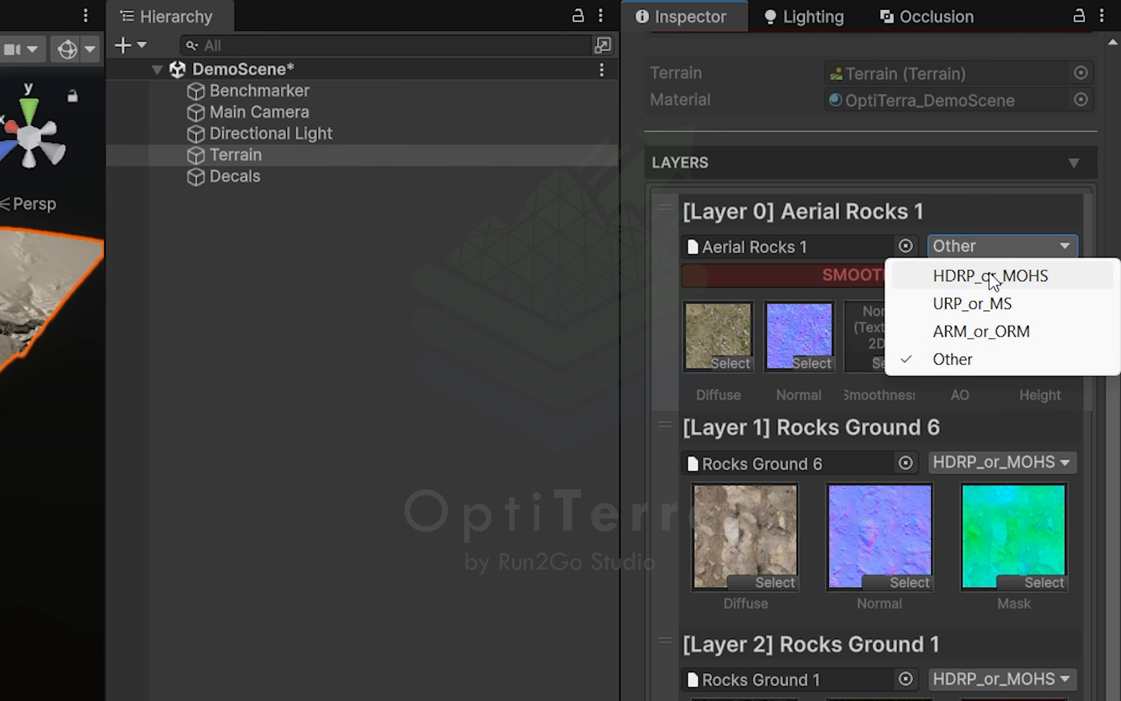
{"action": "left_click", "coordinate": [990, 276]}
Convert the terrain to OptiTerra, generating its texture arrays with the CH array's preset size set to 512
{"action": "scroll", "coordinate": [970, 299], "scroll_direction": "up", "scroll_amount": 5}
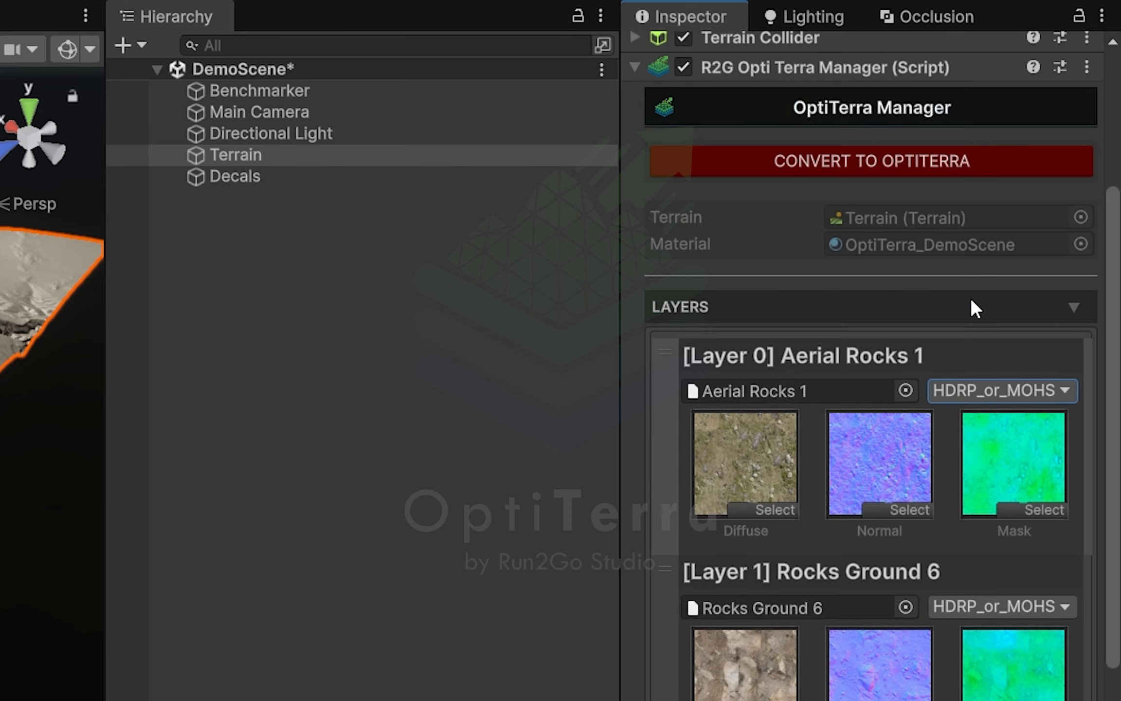
{"action": "left_click", "coordinate": [831, 444]}
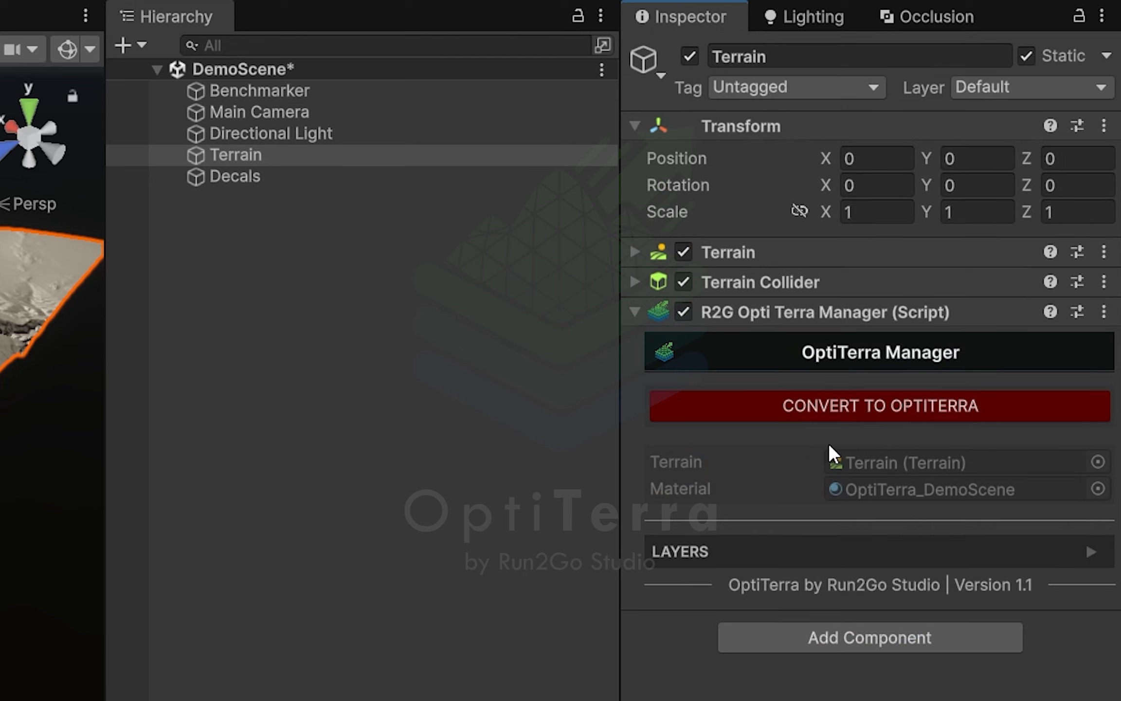
{"action": "left_click", "coordinate": [817, 401]}
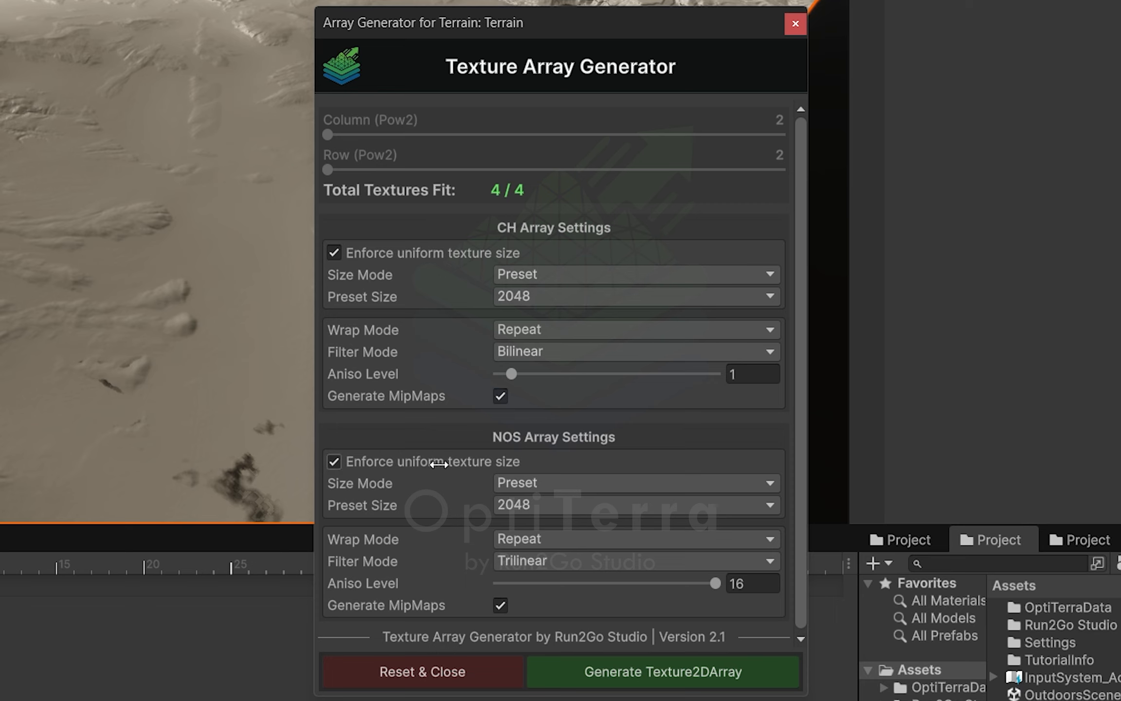
{"action": "left_click", "coordinate": [533, 296]}
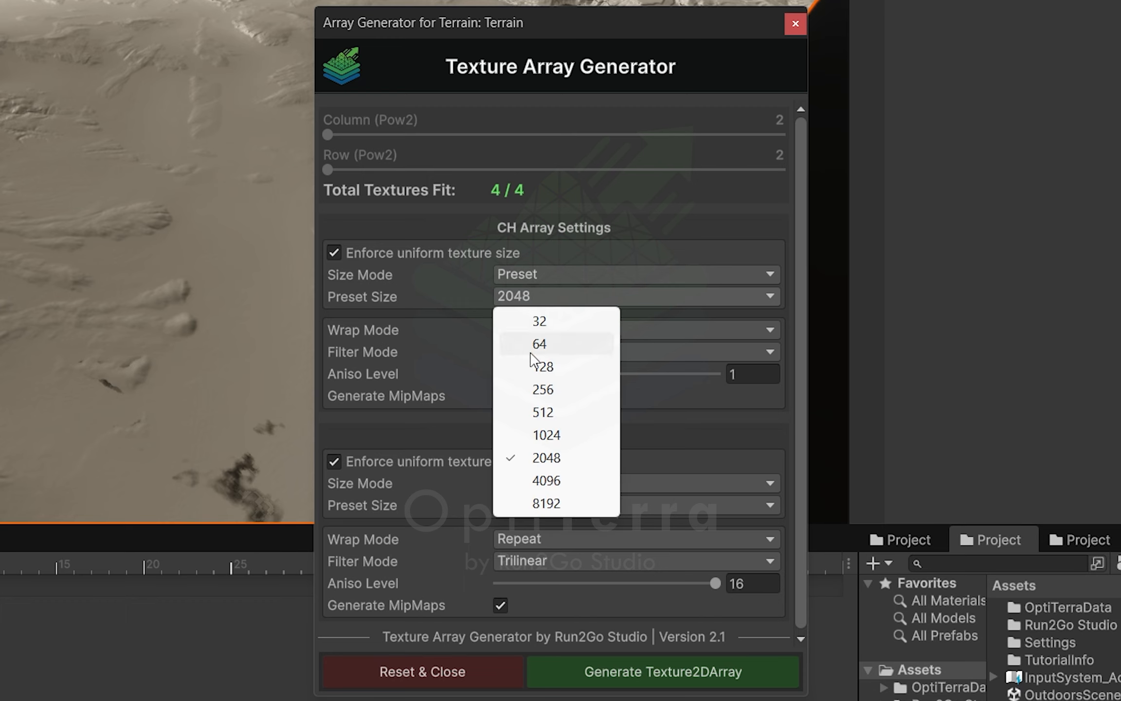
{"action": "left_click", "coordinate": [557, 414]}
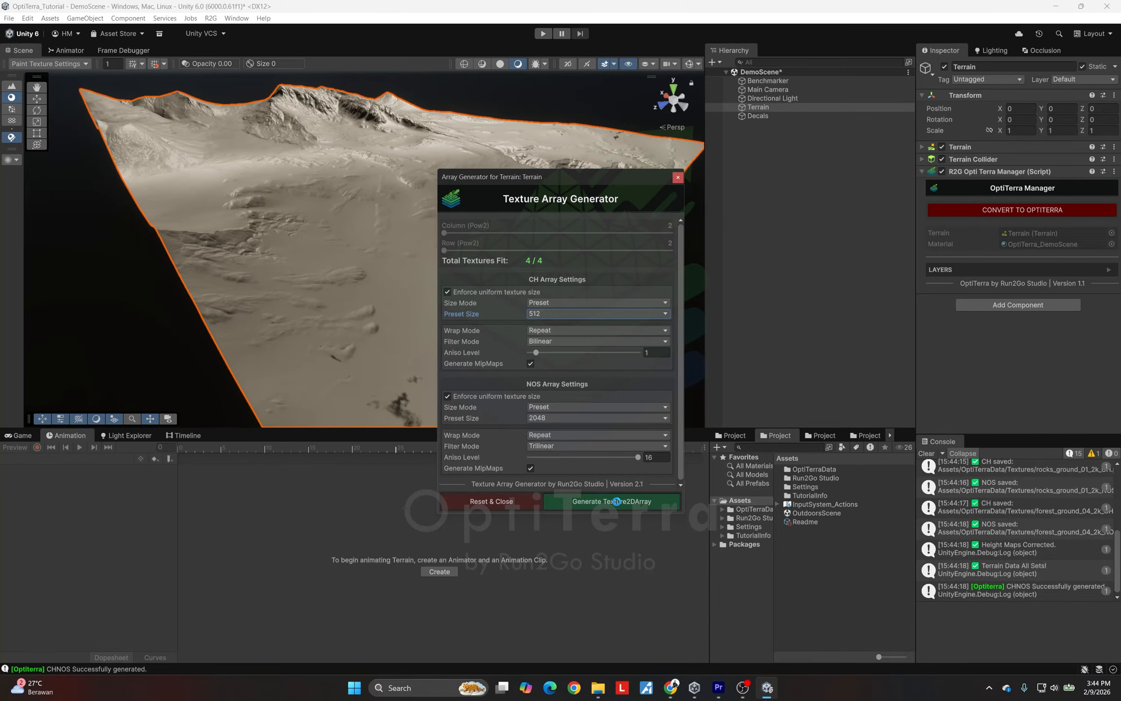
{"action": "left_click", "coordinate": [616, 501]}
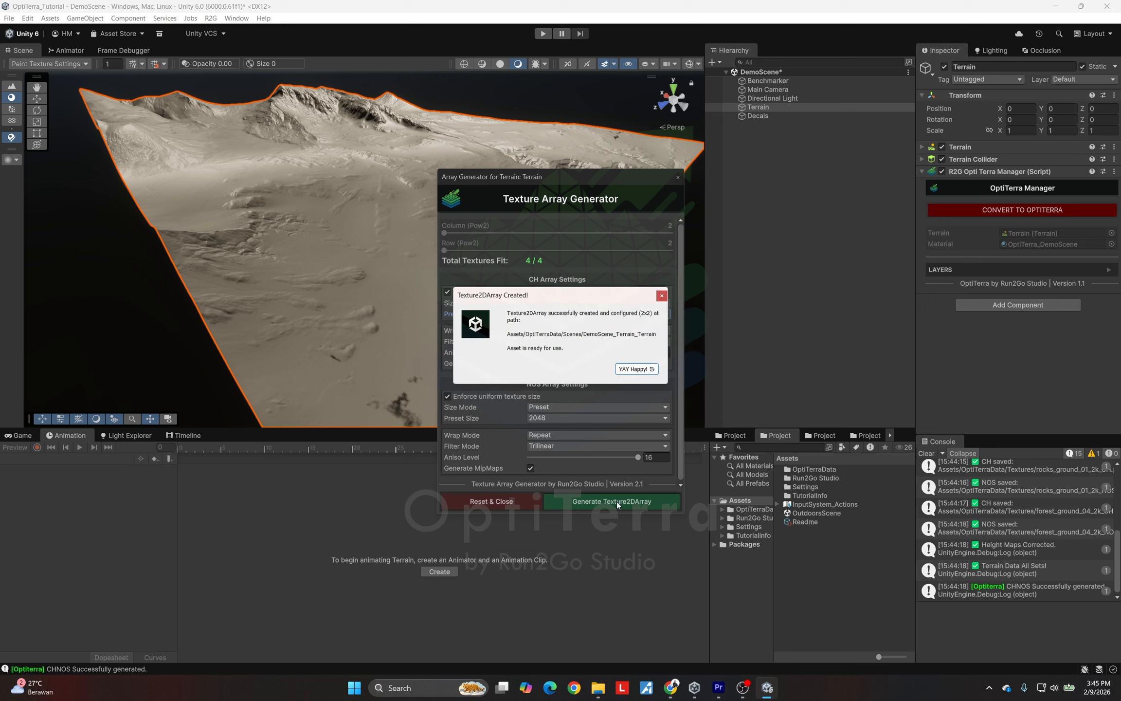
{"action": "left_click", "coordinate": [638, 370]}
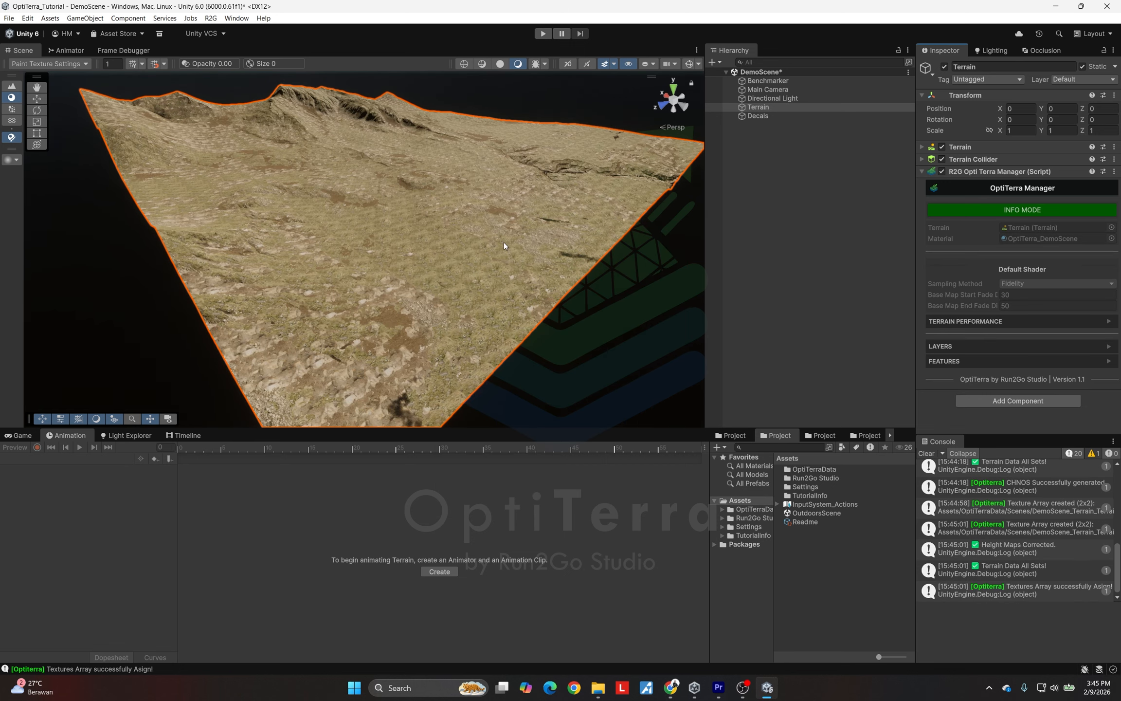
Examine the converted terrain's surface textures in the scene from close up and from several angles
{"action": "scroll", "coordinate": [537, 265], "scroll_direction": "up", "scroll_amount": 10}
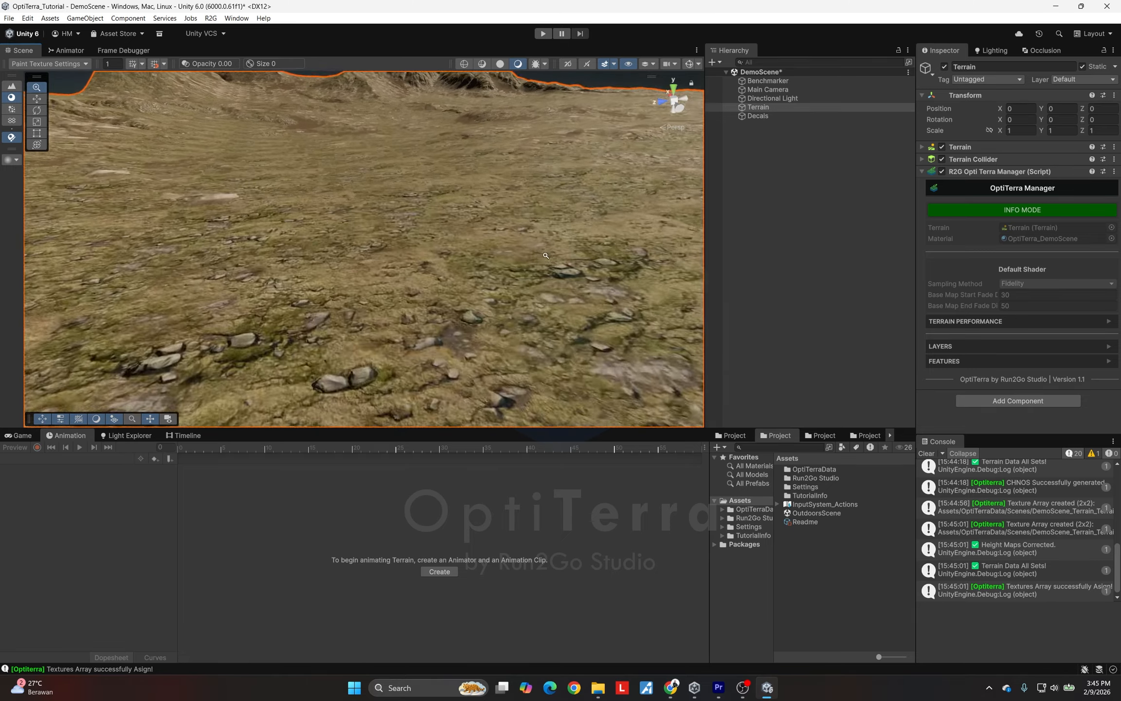
{"action": "right_click_drag", "start_coordinate": [546, 255], "coordinate": [560, 263], "text": "alt"}
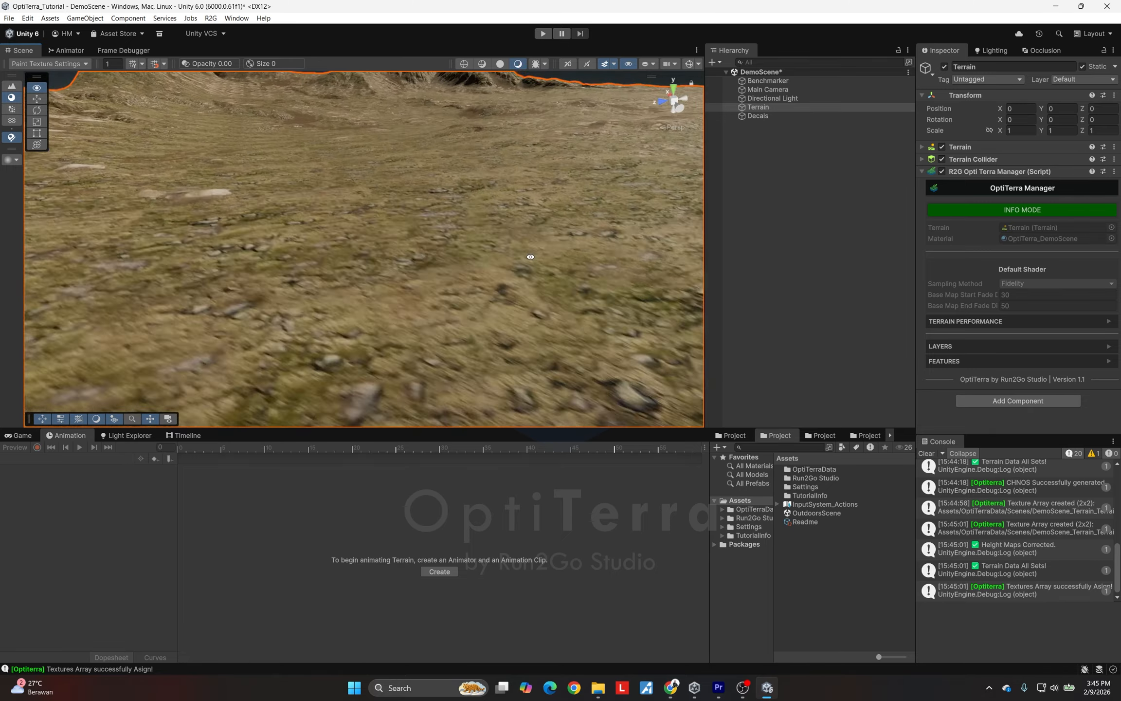
{"action": "left_click_drag", "start_coordinate": [560, 263], "coordinate": [633, 331], "text": "alt"}
{"action": "middle_click_drag", "start_coordinate": [633, 331], "coordinate": [528, 333]}
{"action": "left_click_drag", "start_coordinate": [528, 333], "coordinate": [405, 309], "text": "alt"}
{"action": "scroll", "coordinate": [569, 257], "scroll_direction": "down", "scroll_amount": 6}
{"action": "left_click_drag", "start_coordinate": [507, 286], "coordinate": [585, 337], "text": "alt"}
{"action": "left_click", "coordinate": [585, 337]}
{"action": "left_click_drag", "start_coordinate": [399, 321], "coordinate": [453, 245], "text": "alt"}
{"action": "left_click", "coordinate": [453, 245]}
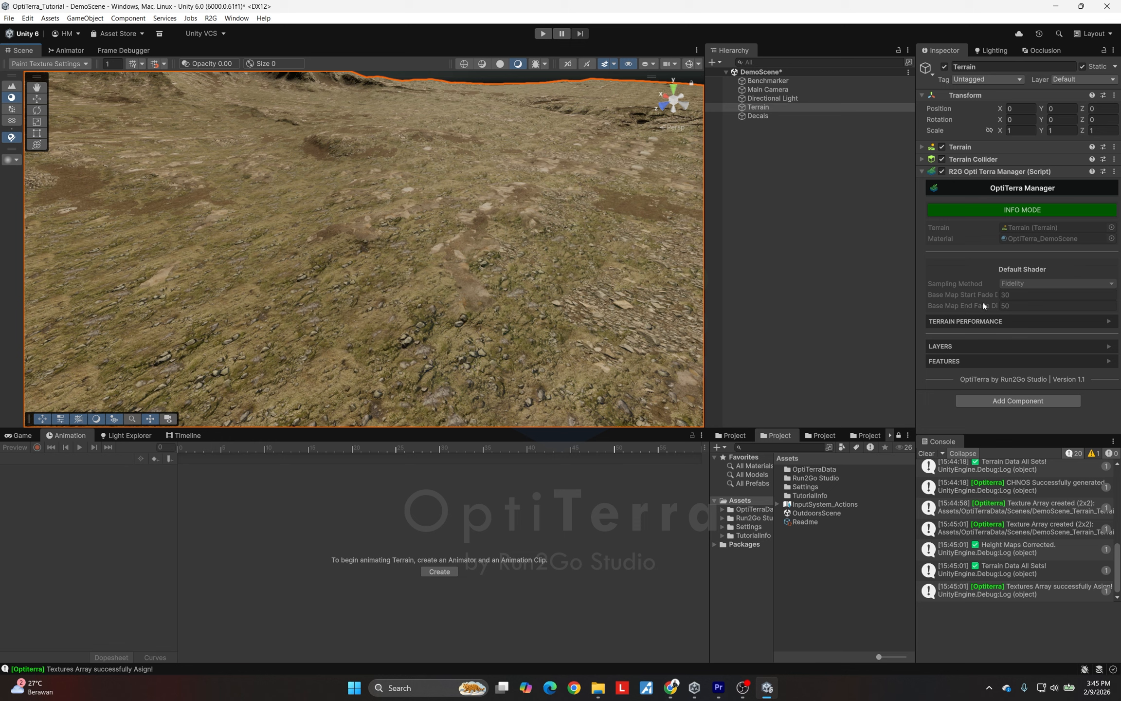
Locate the terrain's OptiTerra_DemoScene material in the project and inspect the NOS texture array and the material's settings
{"action": "left_click", "coordinate": [1022, 239]}
{"action": "left_click", "coordinate": [833, 434]}
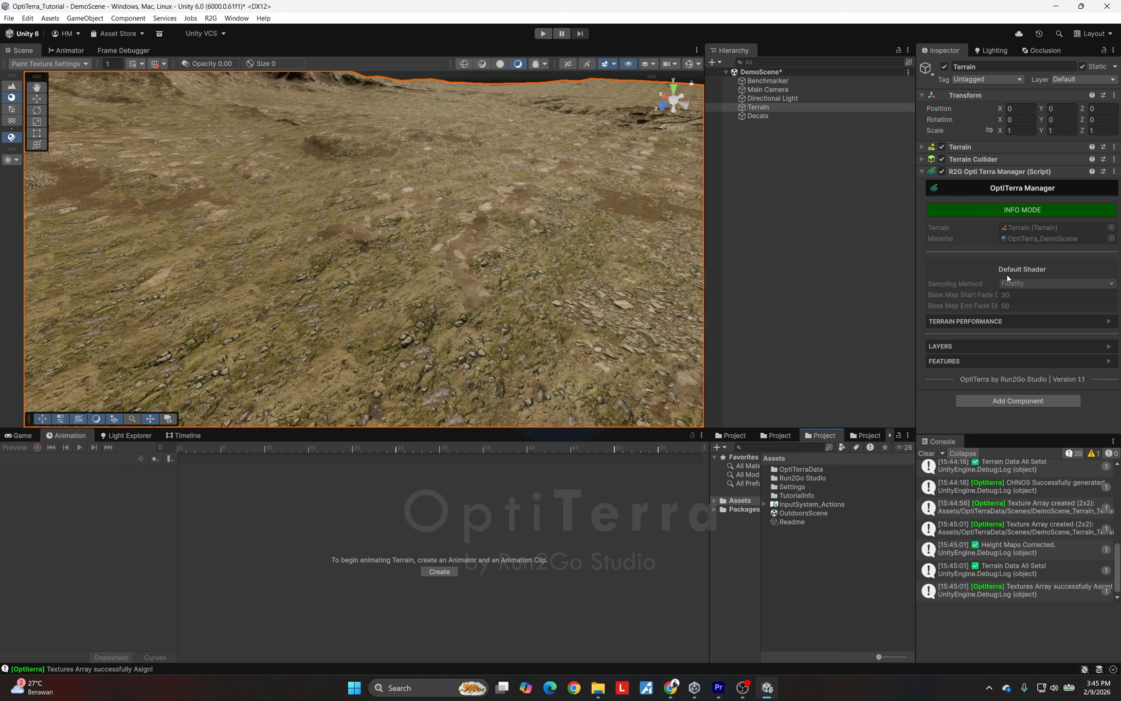
{"action": "left_click", "coordinate": [1008, 238]}
{"action": "left_click", "coordinate": [801, 478]}
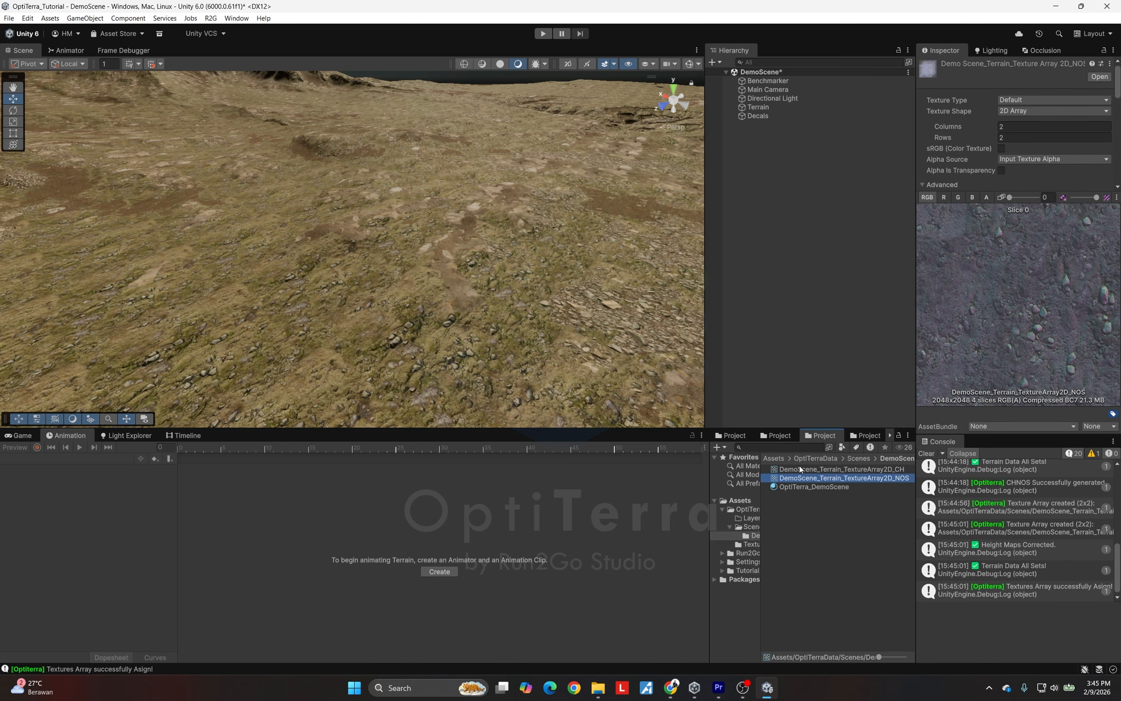
{"action": "left_click", "coordinate": [800, 486]}
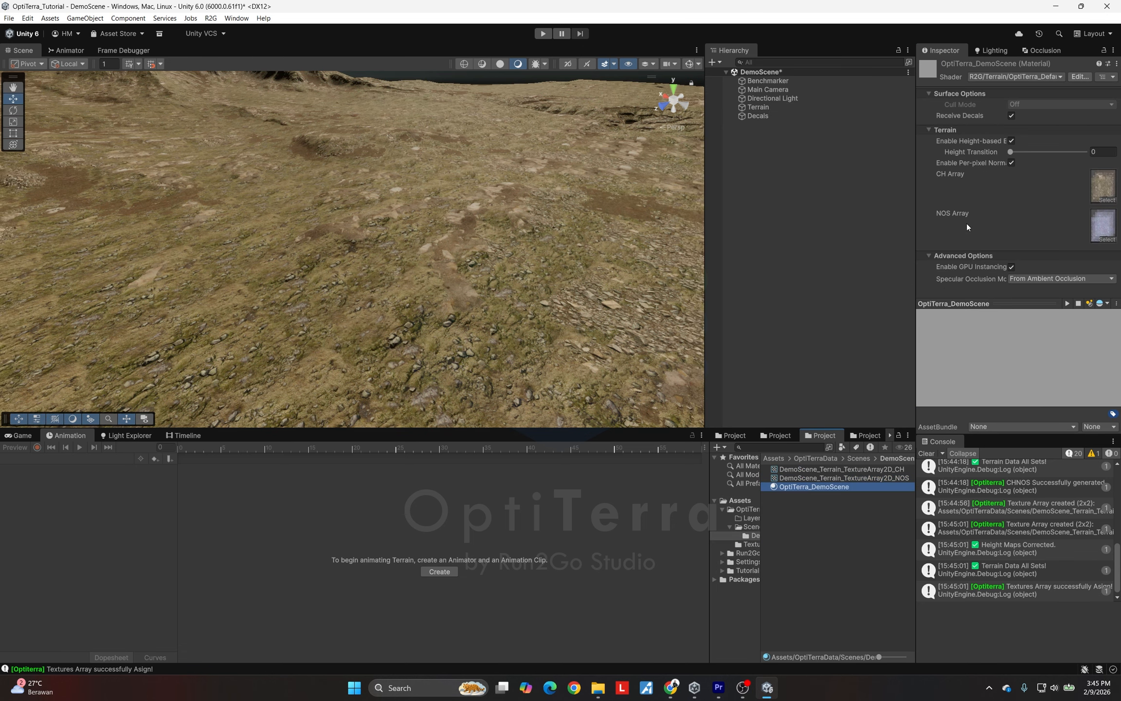
{"action": "left_click", "coordinate": [976, 290]}
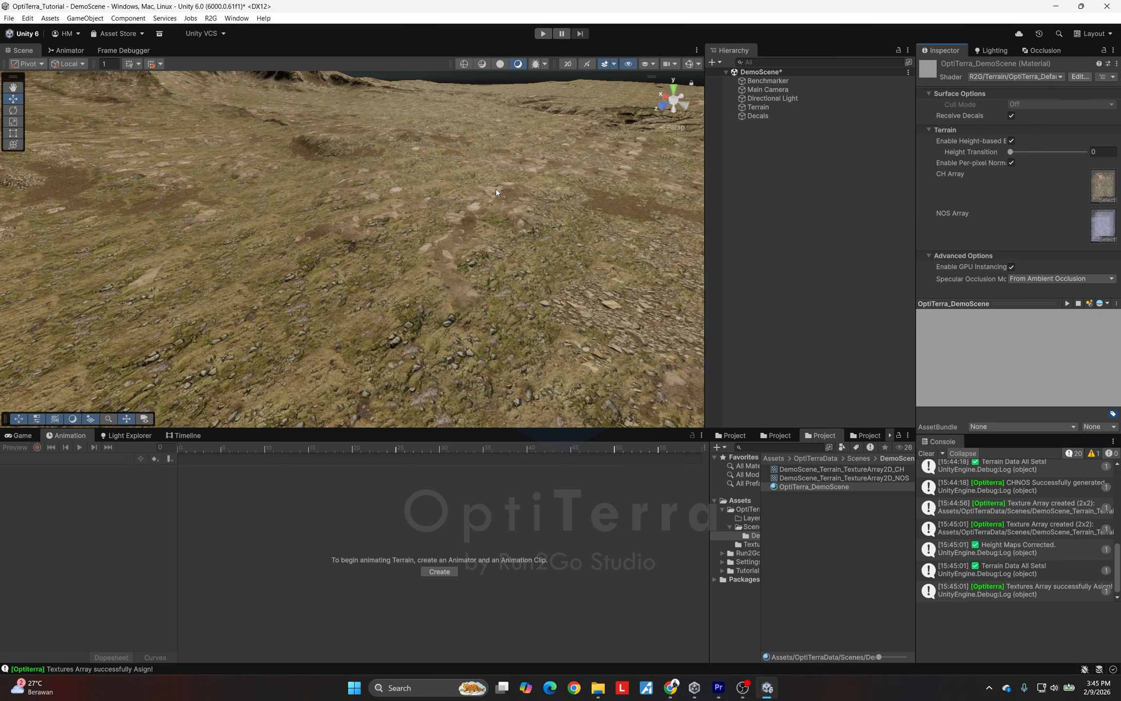
Select the terrain, enlarge its component view, and examine the Terrain Performance estimates in OptiTerra Manager
{"action": "left_click", "coordinate": [449, 211]}
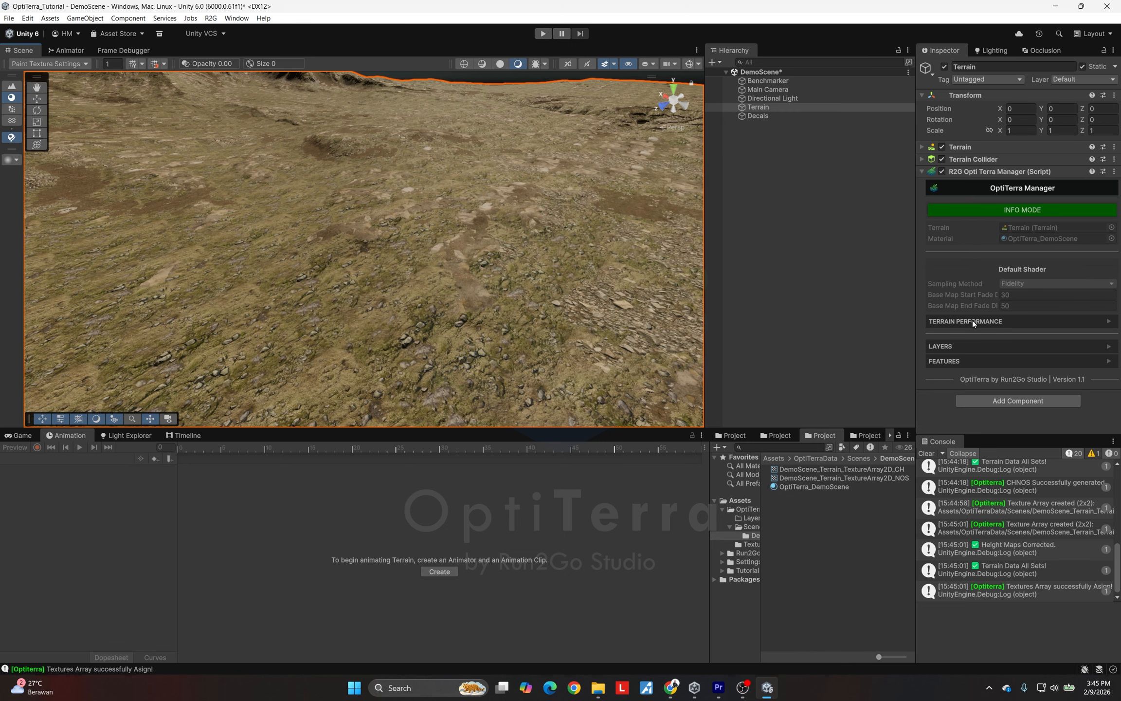
{"action": "left_click_drag", "start_coordinate": [971, 434], "coordinate": [969, 451]}
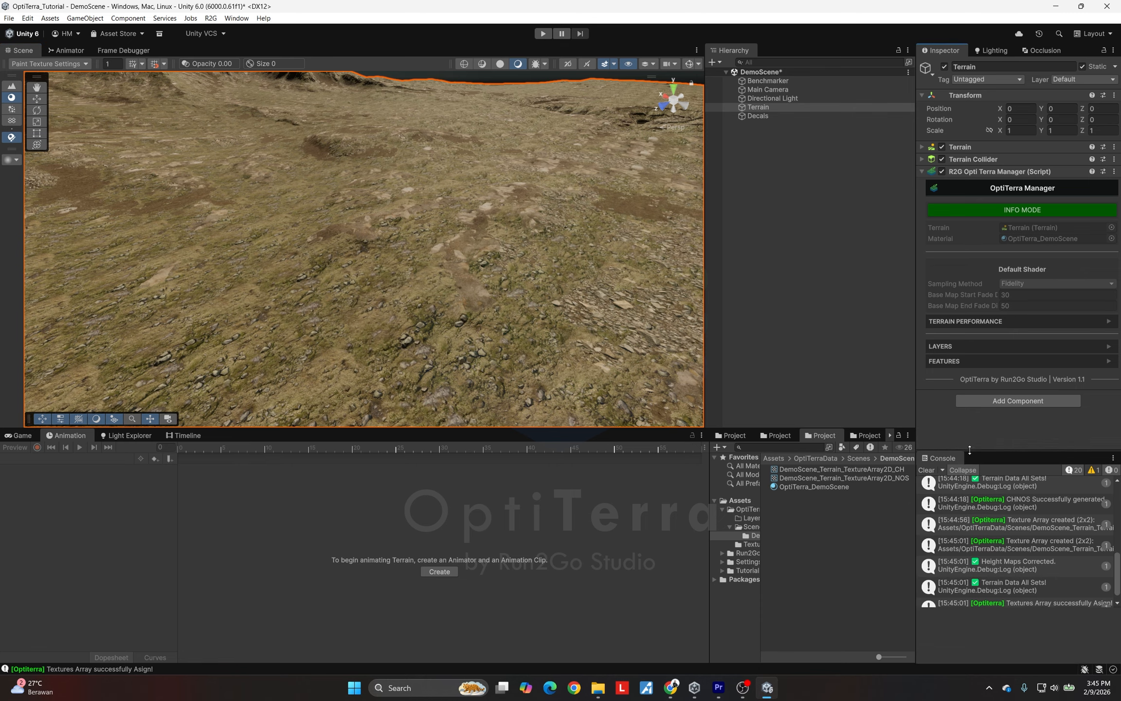
{"action": "left_click_drag", "start_coordinate": [916, 422], "coordinate": [859, 427]}
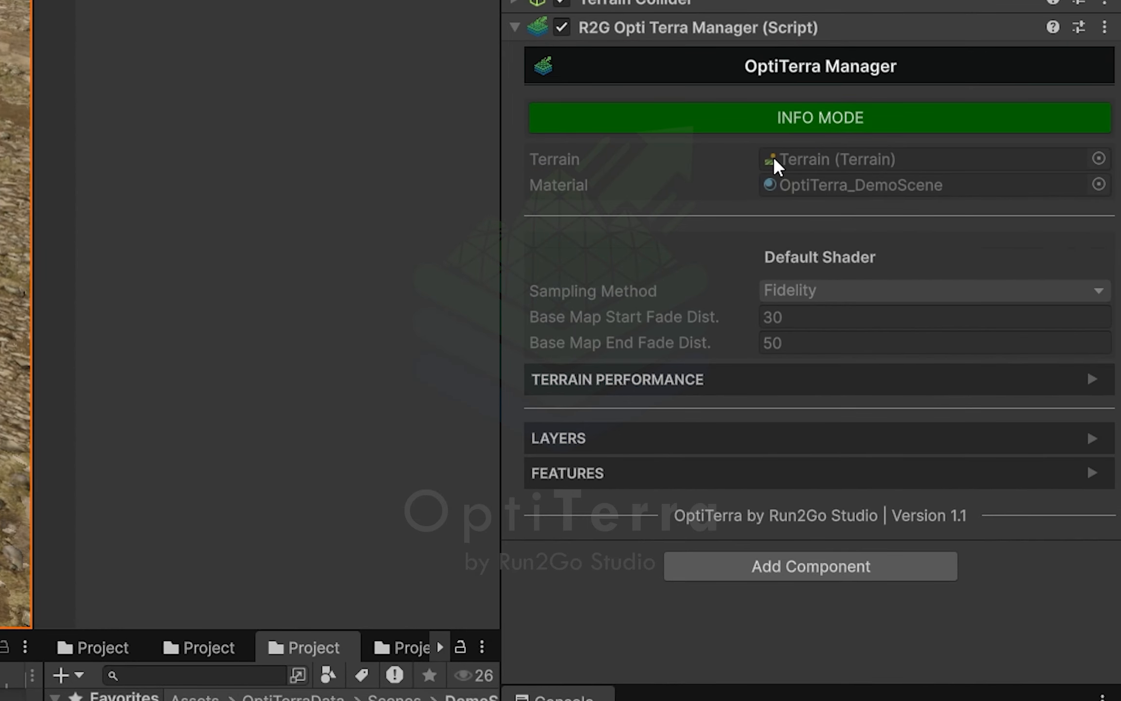
{"action": "left_click", "coordinate": [719, 377]}
{"action": "scroll", "coordinate": [681, 380], "scroll_direction": "down", "scroll_amount": 3}
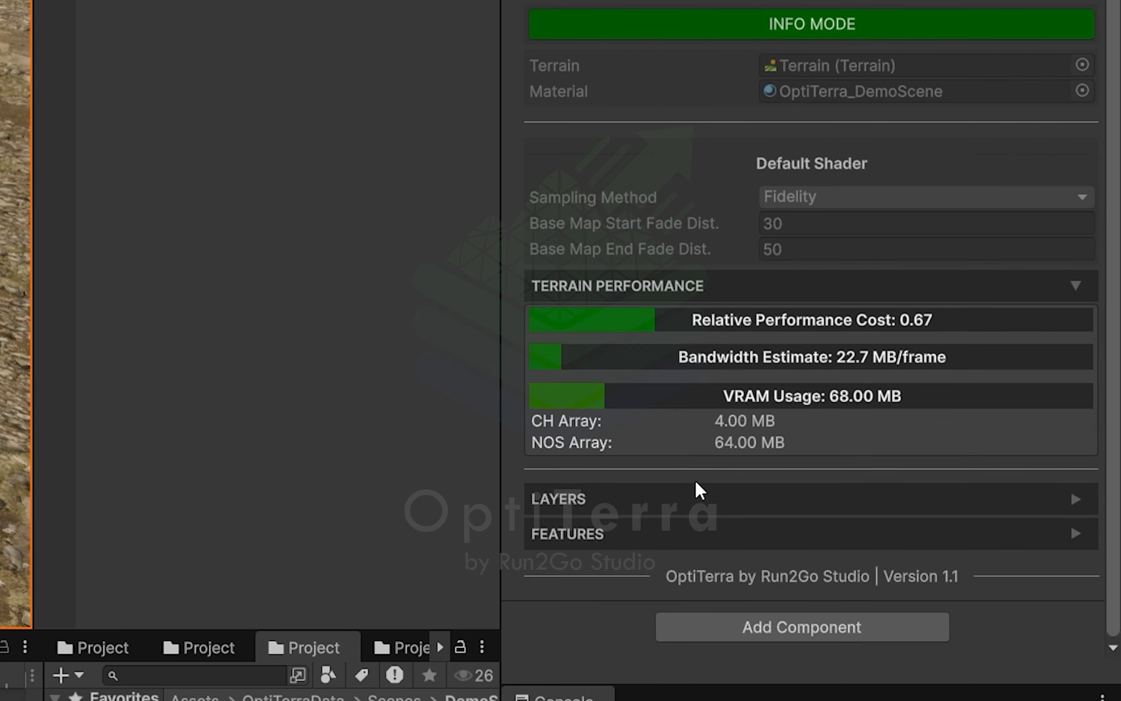
Examine the terrain's texture layers and feature states in Info Mode, and collapse the Layers, Features and Terrain Performance sections
{"action": "left_click", "coordinate": [698, 496]}
{"action": "scroll", "coordinate": [730, 399], "scroll_direction": "down", "scroll_amount": 15}
{"action": "scroll", "coordinate": [730, 389], "scroll_direction": "down", "scroll_amount": 5}
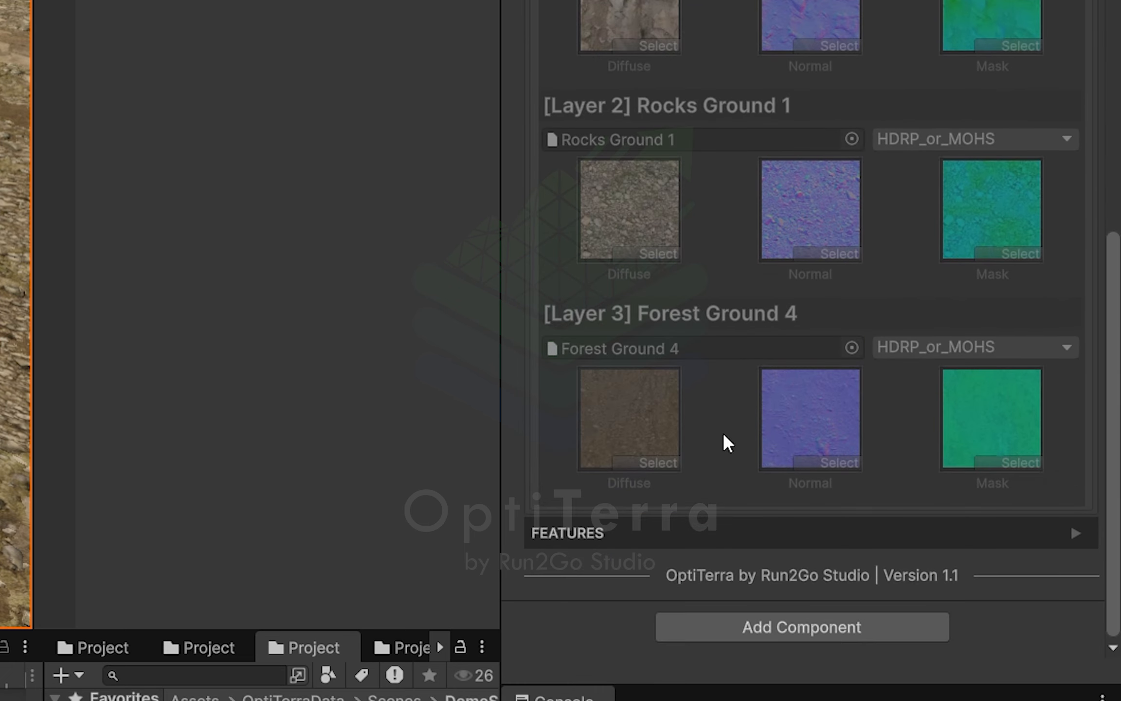
{"action": "left_click", "coordinate": [663, 532]}
{"action": "scroll", "coordinate": [706, 463], "scroll_direction": "down", "scroll_amount": 8}
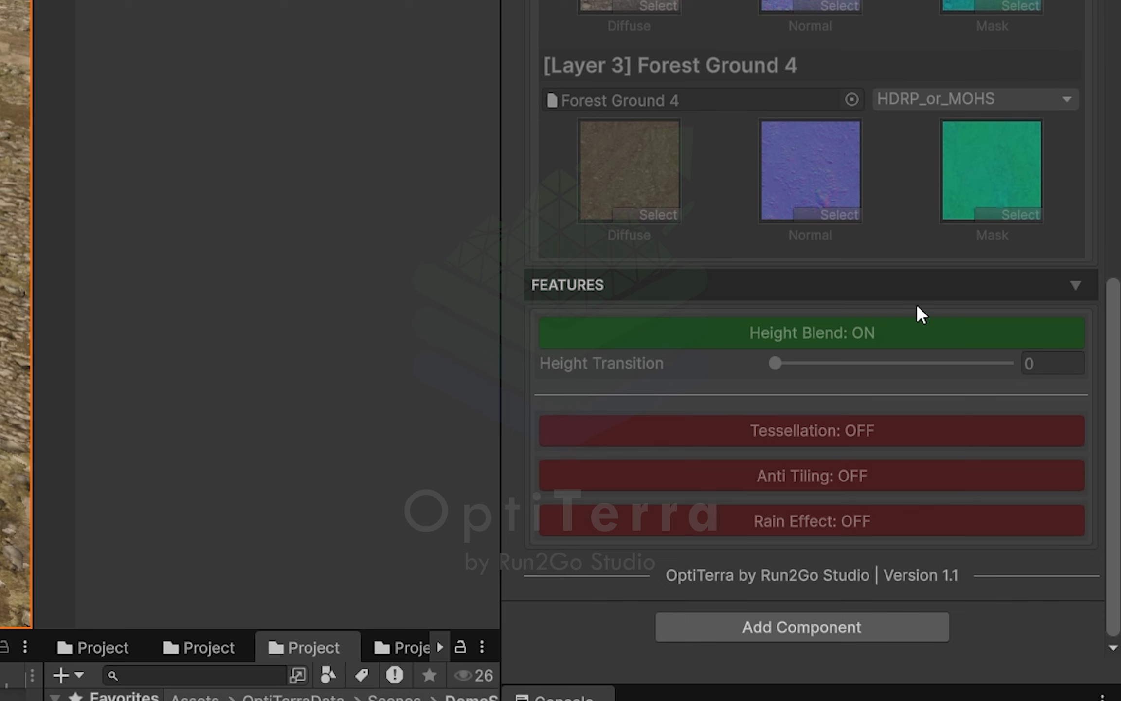
{"action": "left_click", "coordinate": [825, 292]}
{"action": "scroll", "coordinate": [828, 317], "scroll_direction": "up", "scroll_amount": 10}
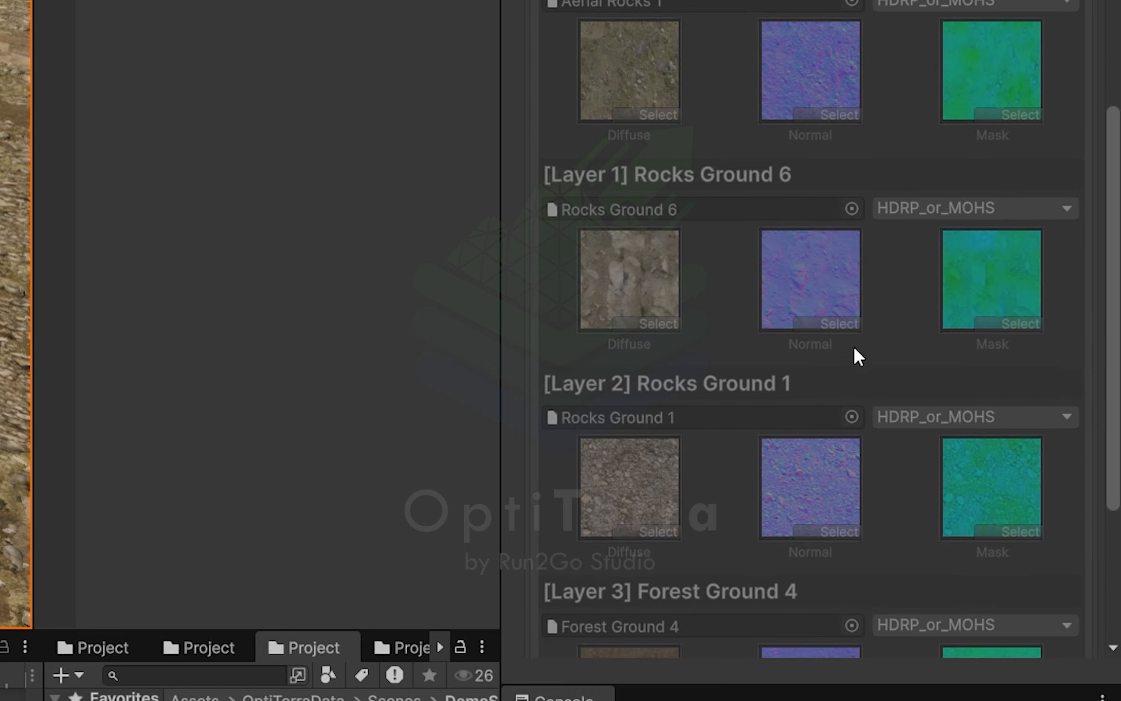
{"action": "left_click", "coordinate": [770, 146]}
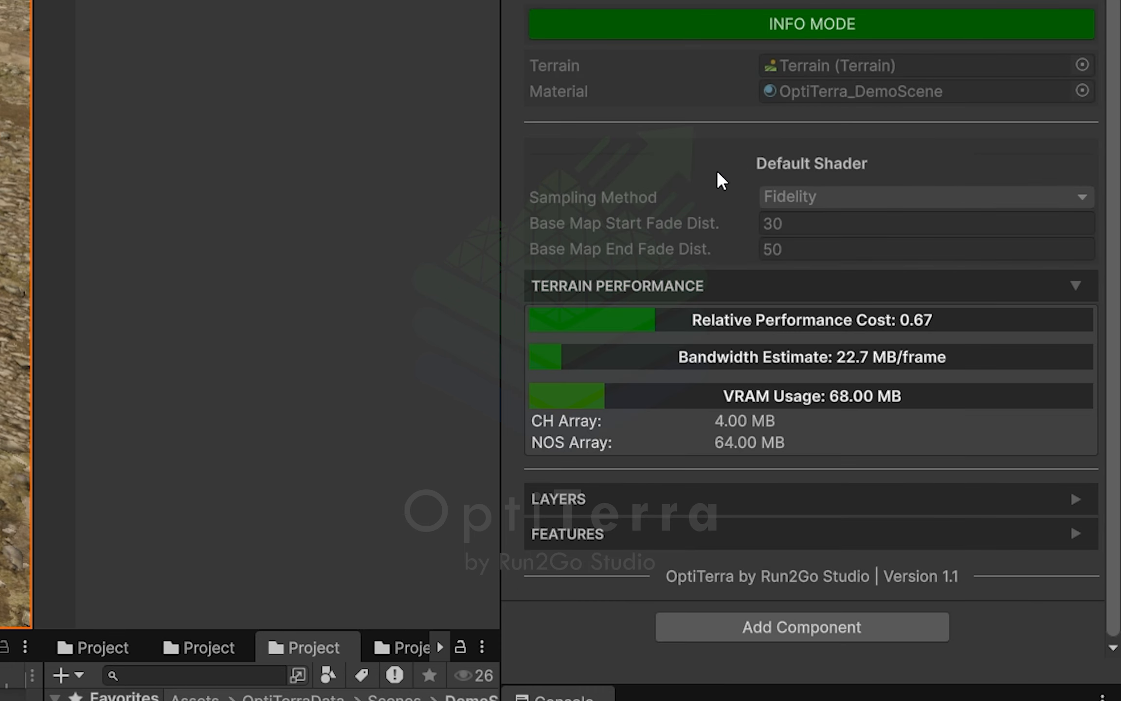
{"action": "left_click", "coordinate": [734, 283]}
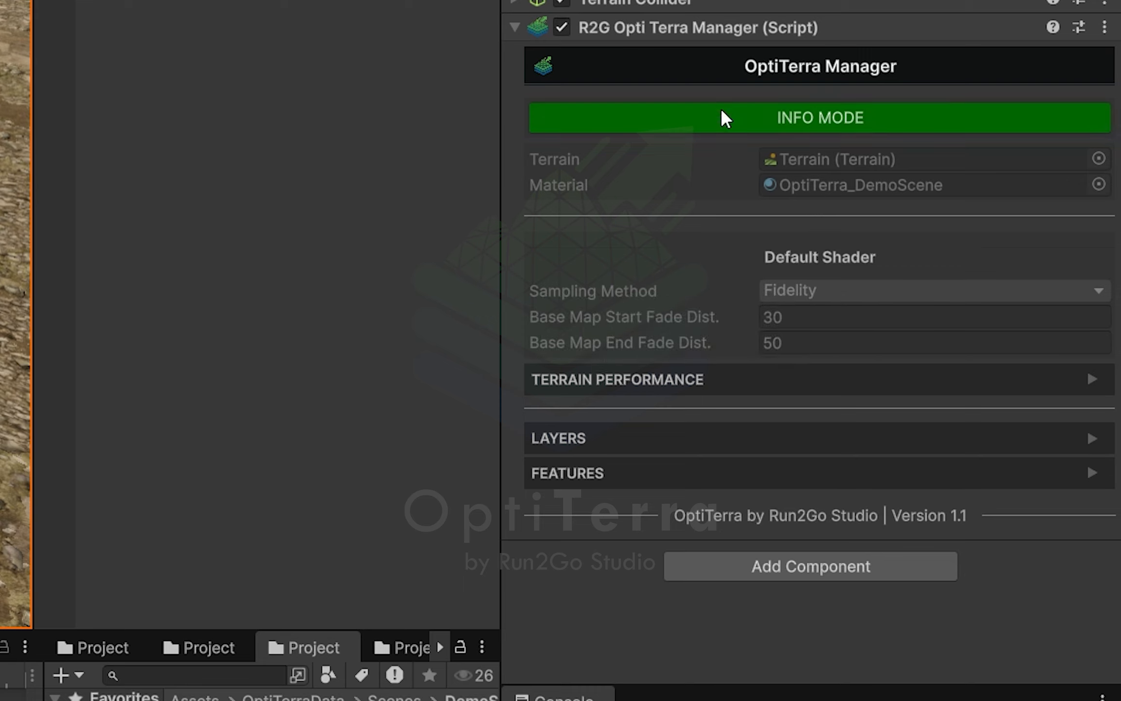
Switch OptiTerra Manager to Edit Mode and review the available Sampling Method options, keeping Fidelity
{"action": "left_click", "coordinate": [892, 122]}
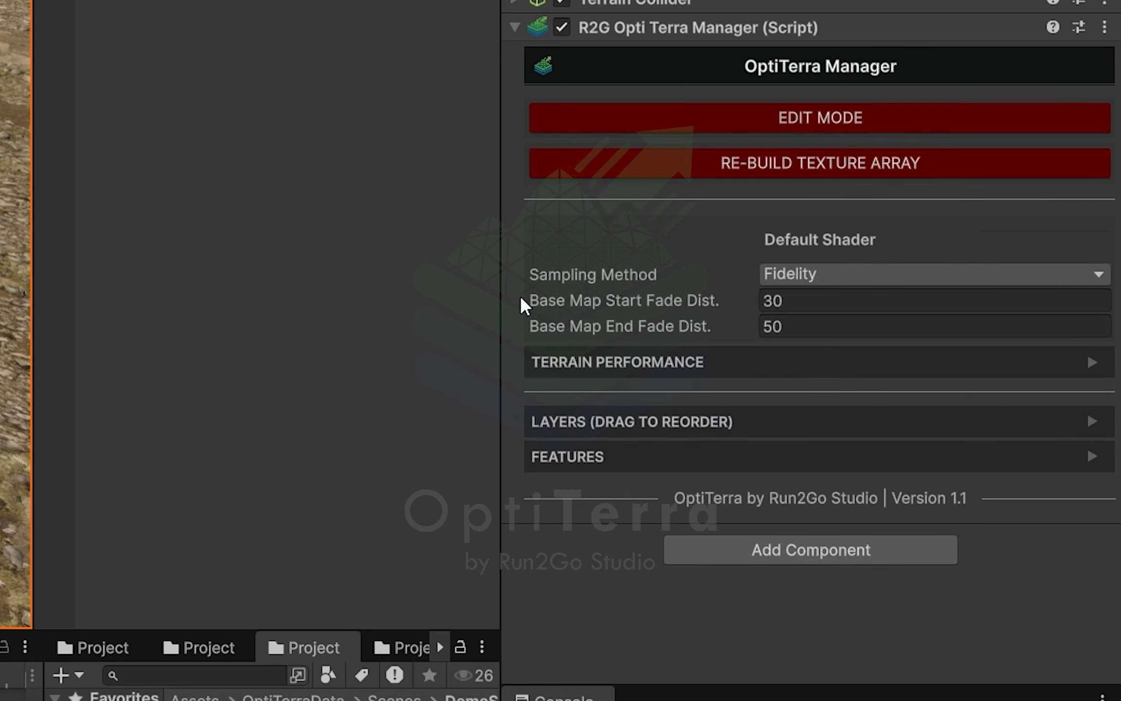
{"action": "mouse_move", "coordinate": [542, 328]}
{"action": "left_click", "coordinate": [764, 272]}
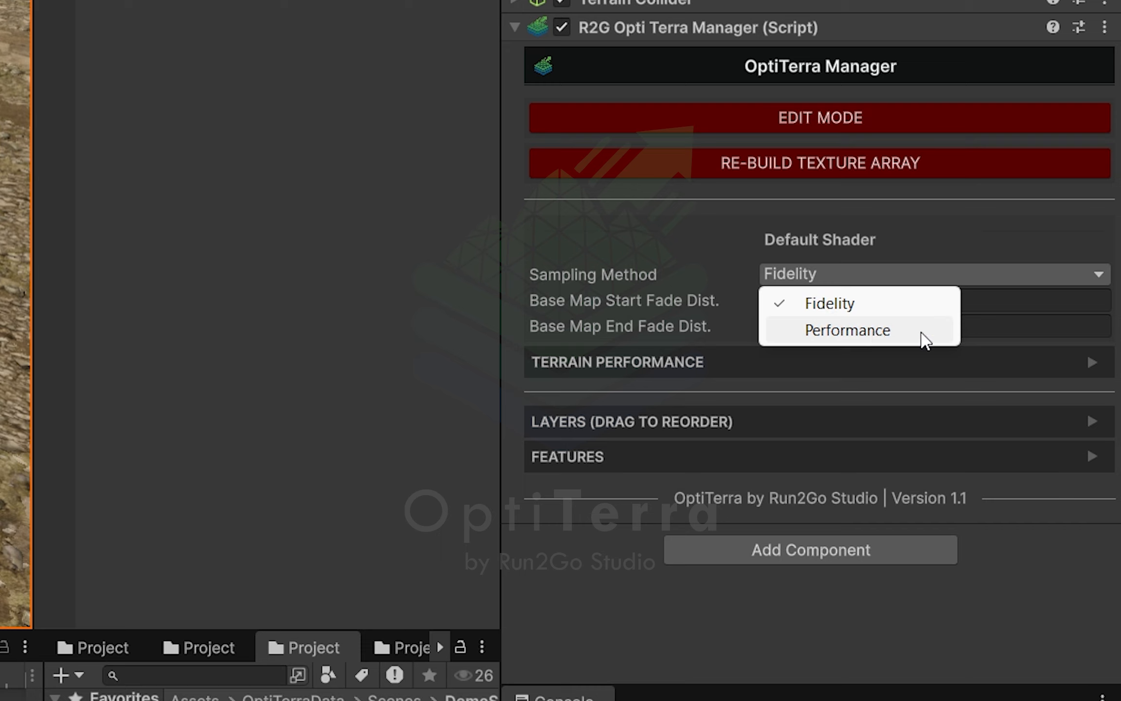
{"action": "left_click", "coordinate": [919, 308]}
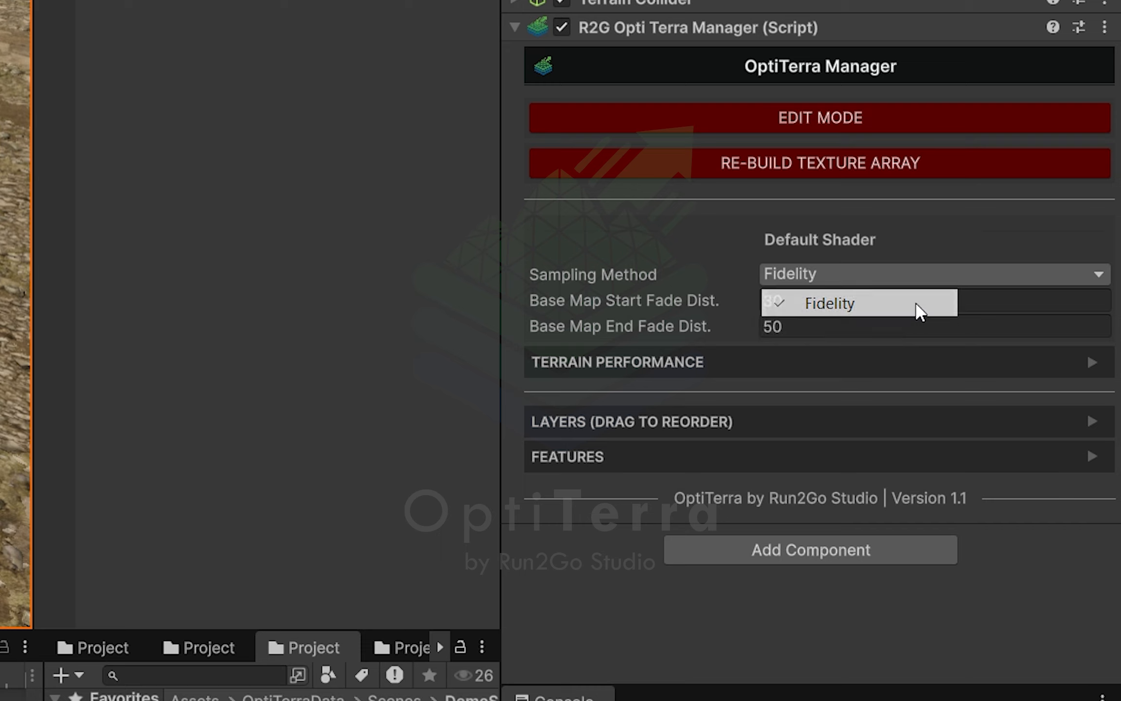
{"action": "left_click", "coordinate": [890, 279]}
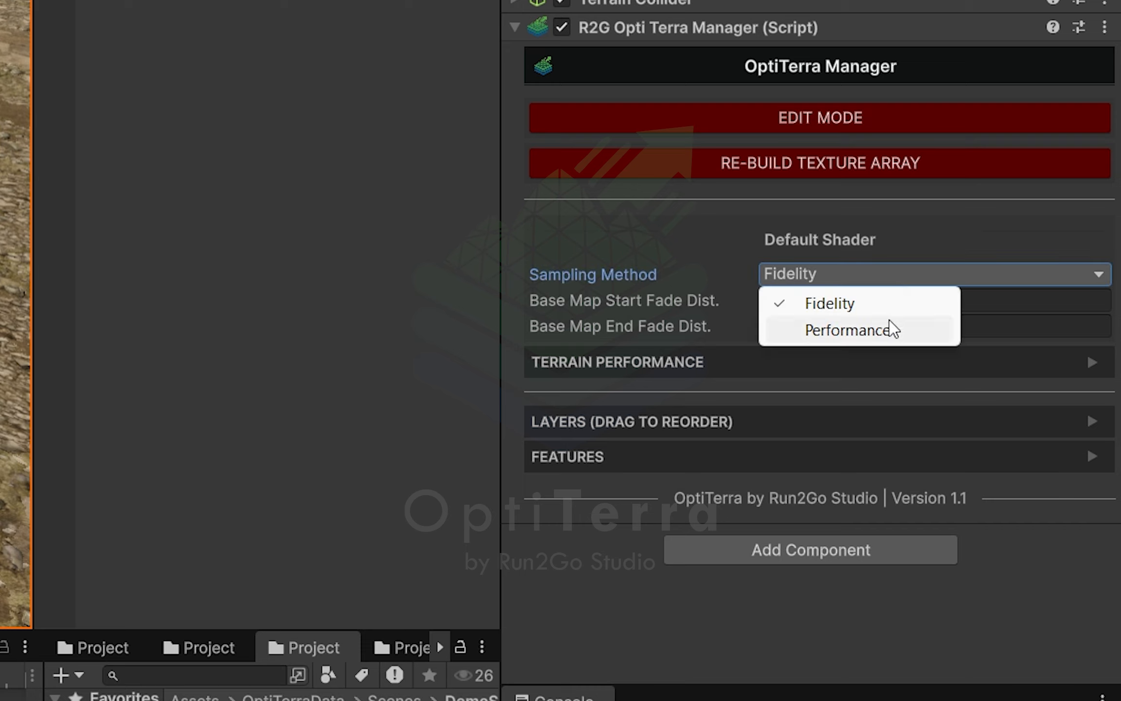
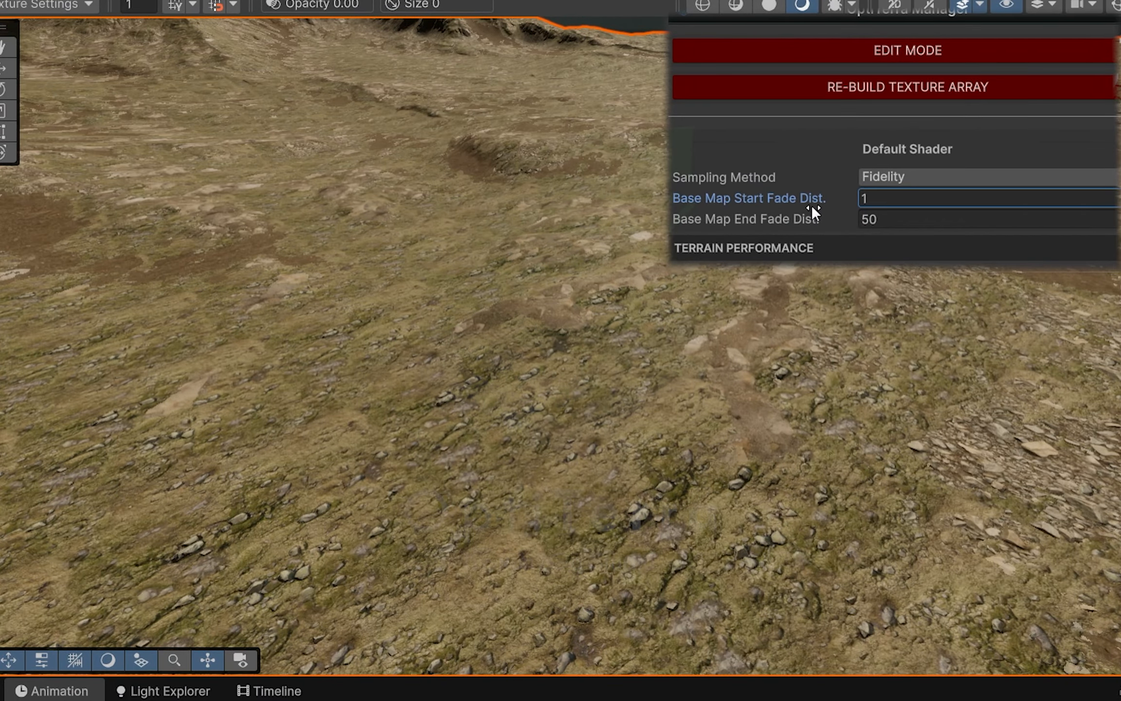
Try different base map fade distances on the terrain, including a start of 15 and an end of 30
{"action": "mouse_move", "coordinate": [808, 220]}
{"action": "left_mouse_down"}
{"action": "mouse_move", "coordinate": [730, 225]}
{"action": "mouse_move", "coordinate": [828, 225]}
{"action": "left_mouse_up"}
{"action": "left_click_drag", "start_coordinate": [1080, 462], "coordinate": [1107, 469]}
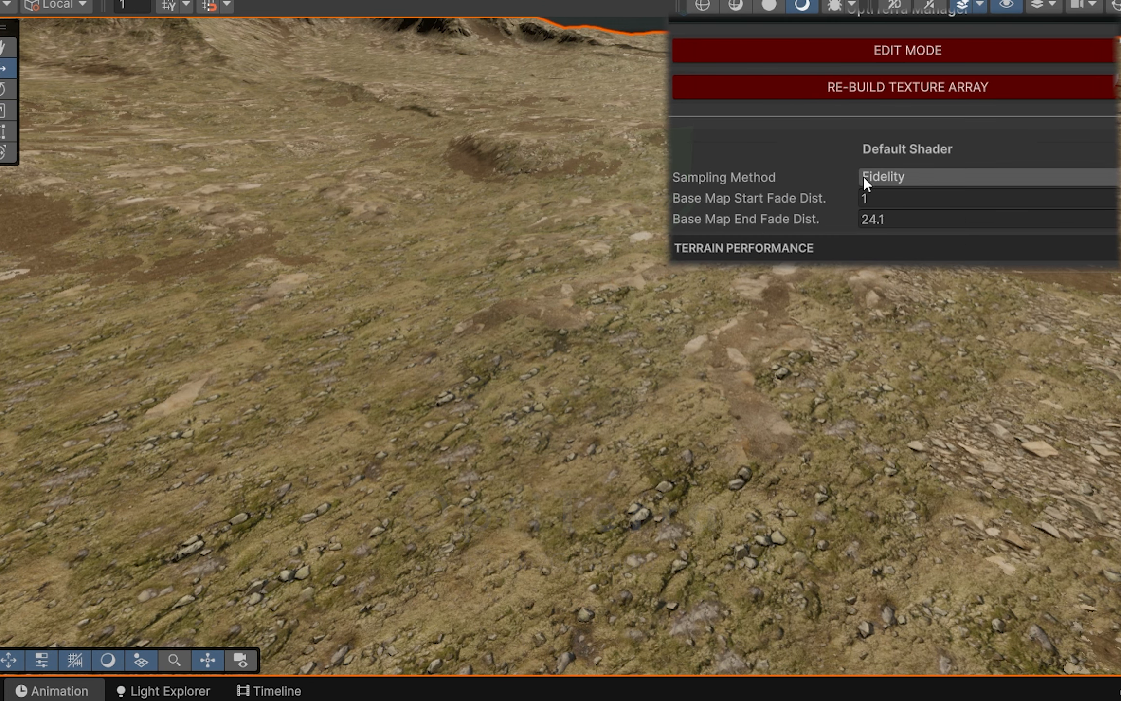
{"action": "left_click_drag", "start_coordinate": [847, 219], "coordinate": [911, 215]}
{"action": "left_click", "coordinate": [911, 215]}
{"action": "type", "text": "30"}
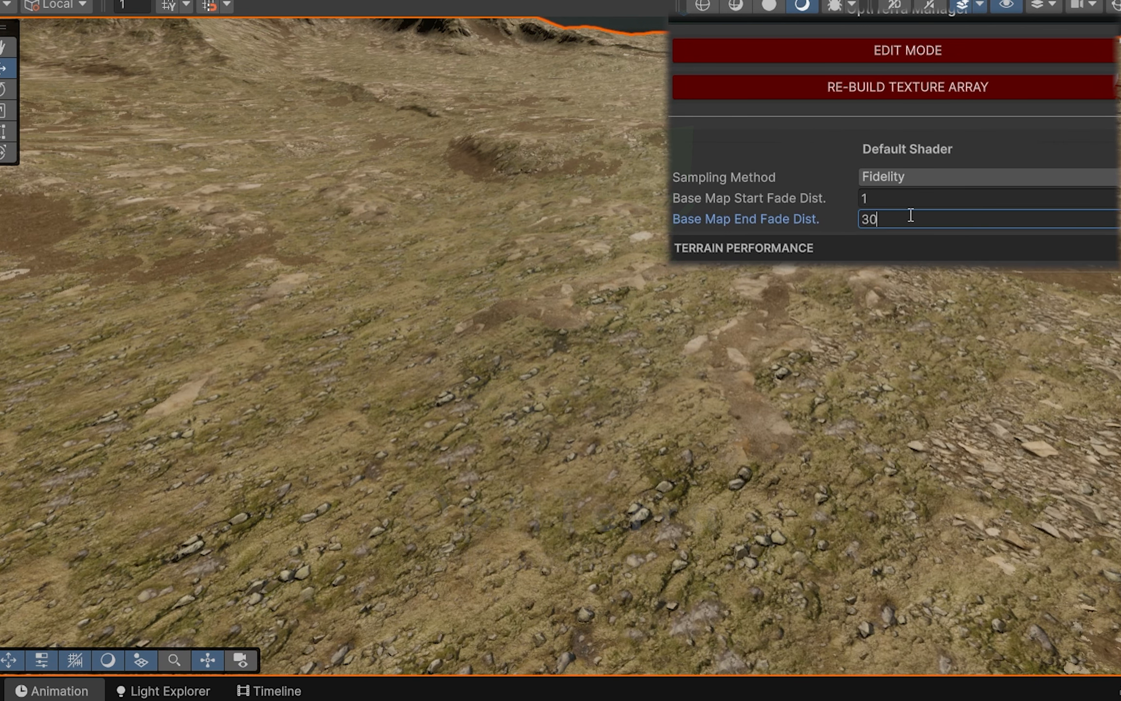
{"action": "left_click", "coordinate": [902, 198]}
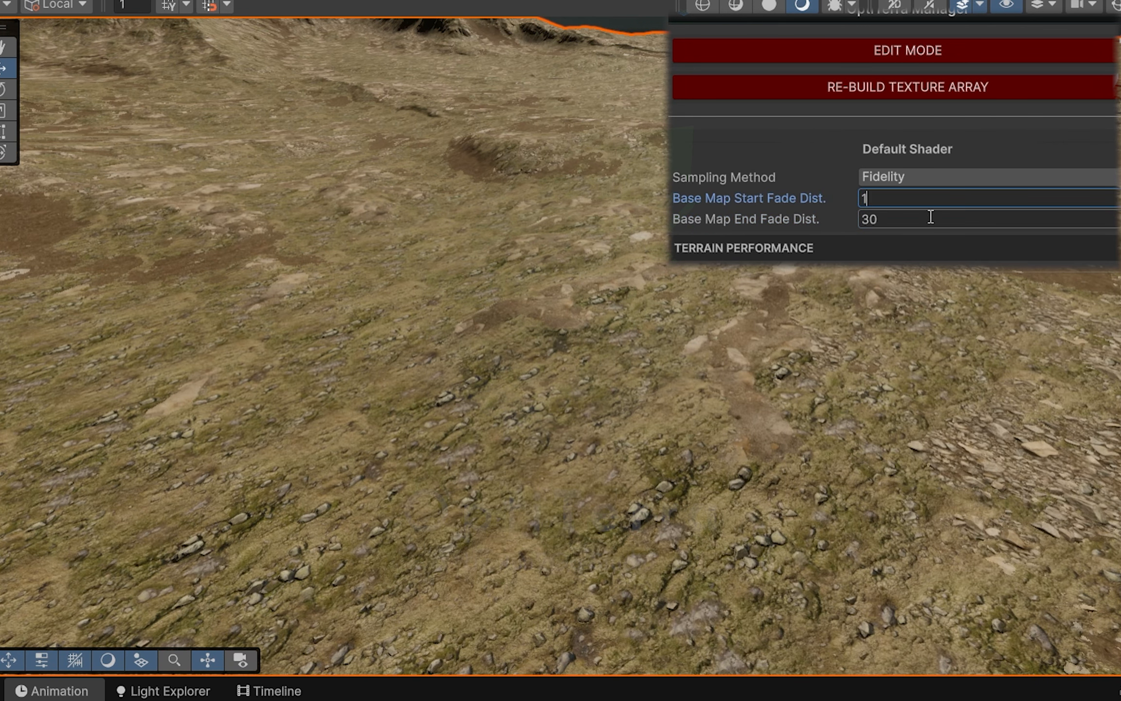
{"action": "type", "text": "5"}
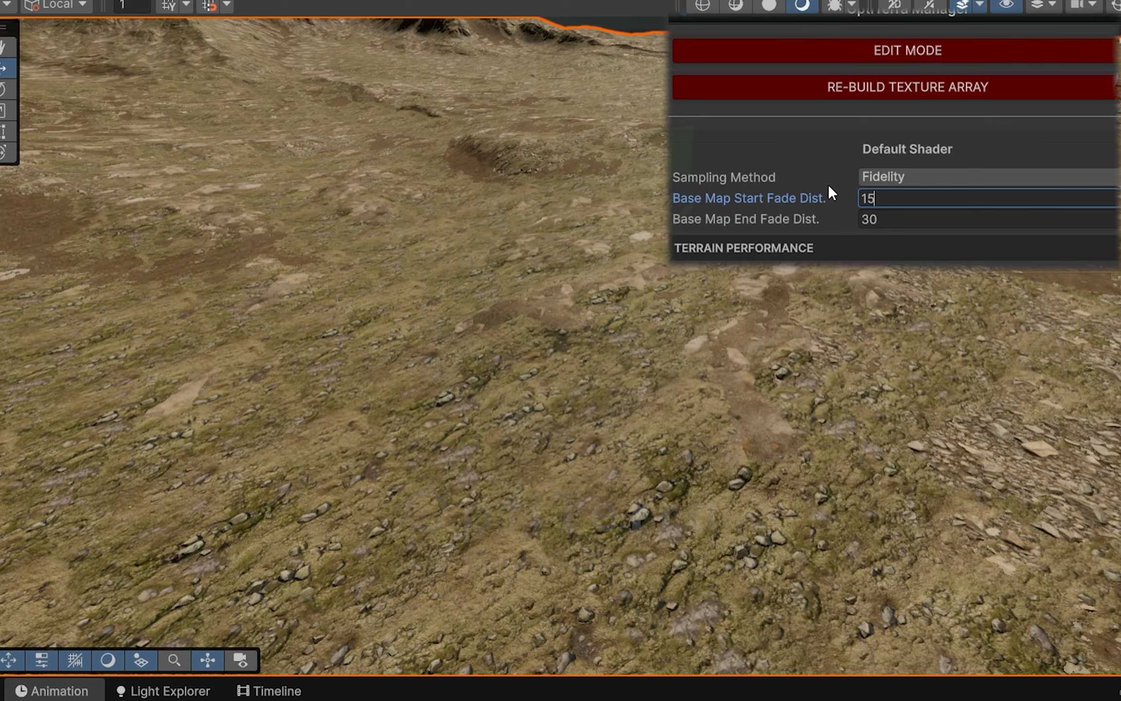
{"action": "left_click_drag", "start_coordinate": [823, 196], "coordinate": [667, 212]}
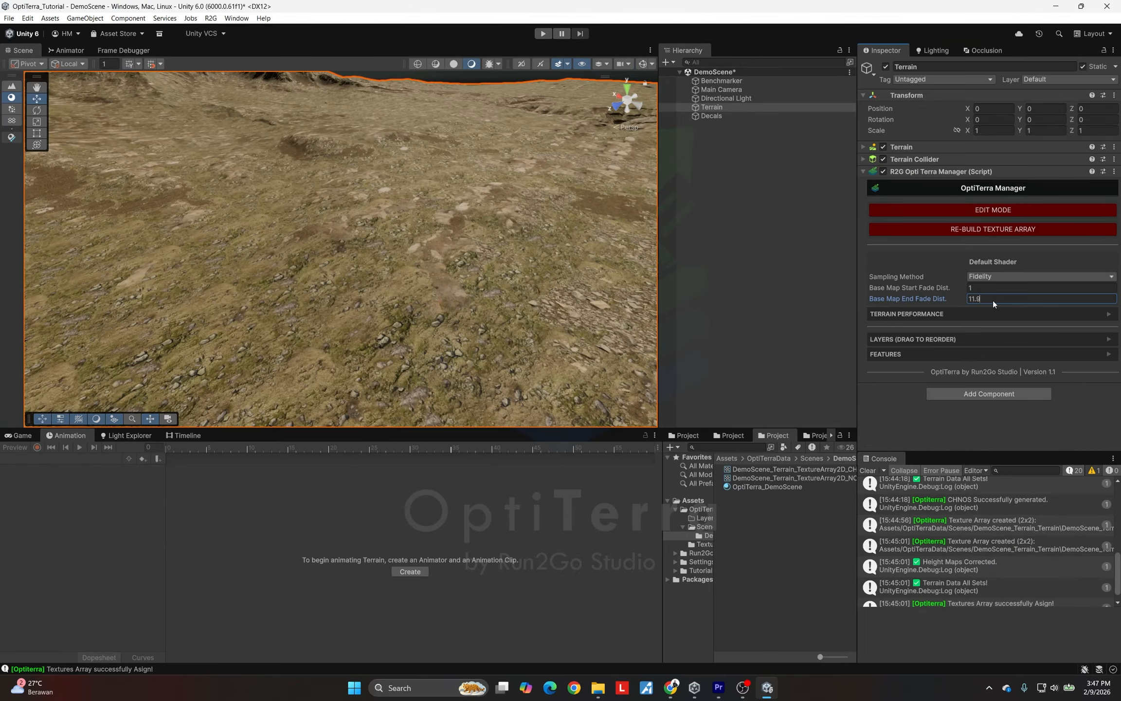
Set the Base Map End Fade Dist. to 30 and the Base Map Start Fade Dist. to 20
{"action": "type", "text": "30"}
{"action": "left_click", "coordinate": [983, 288]}
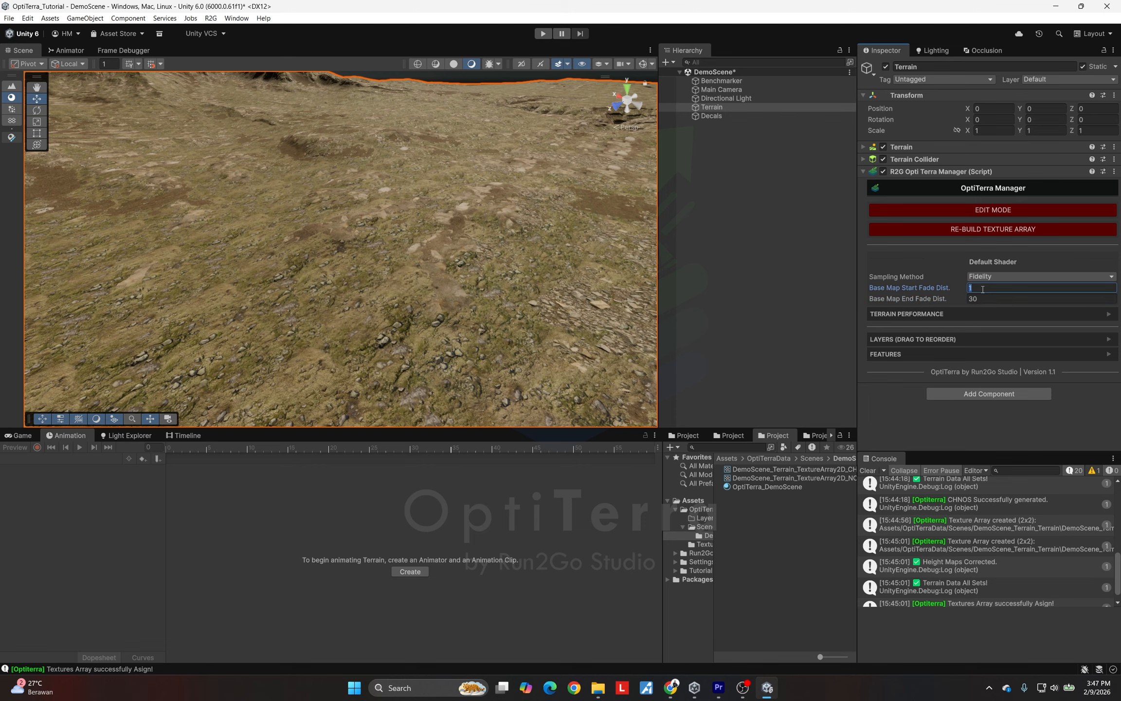
Compare the Terrain Performance estimates by temporarily enabling Tessellation, and collapse the Features and Terrain Performance sections
{"action": "left_click", "coordinate": [947, 313]}
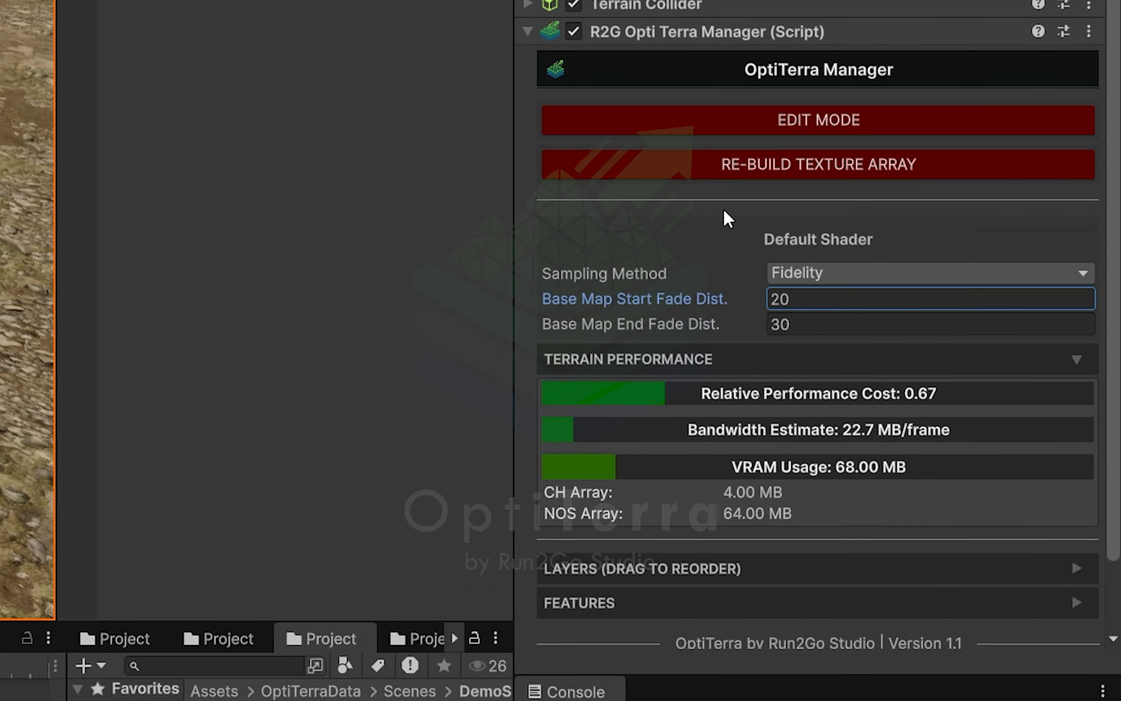
{"action": "scroll", "coordinate": [721, 205], "scroll_direction": "down", "scroll_amount": 3}
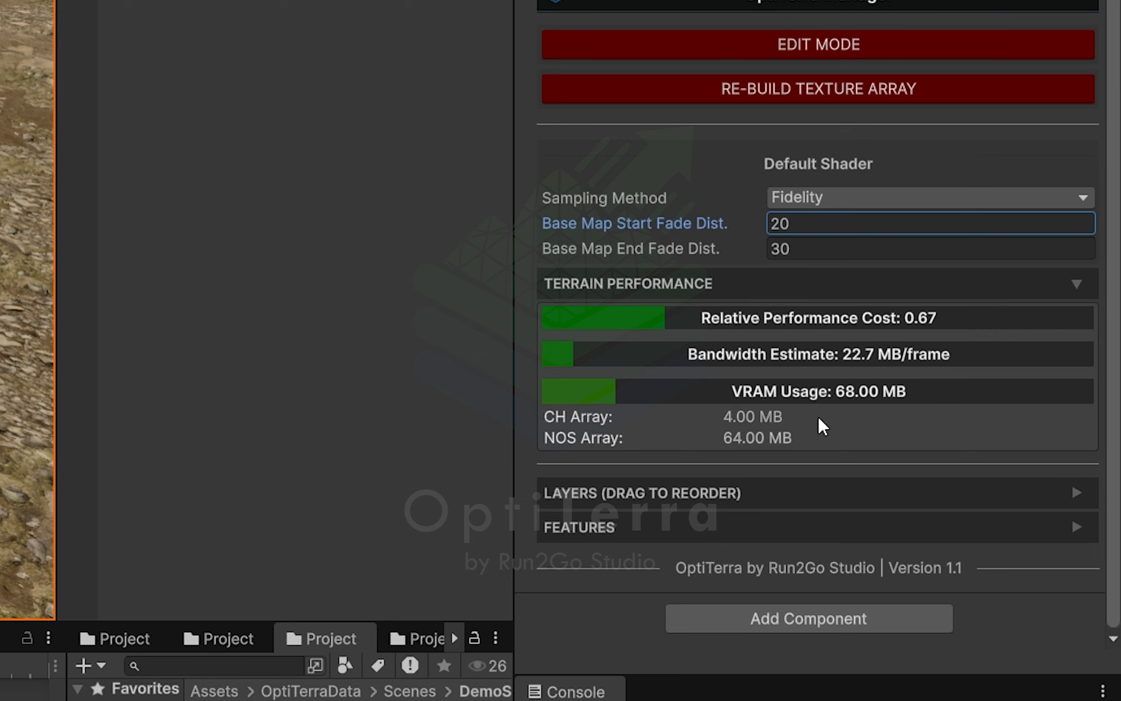
{"action": "left_click", "coordinate": [721, 528]}
{"action": "scroll", "coordinate": [725, 516], "scroll_direction": "down", "scroll_amount": 5}
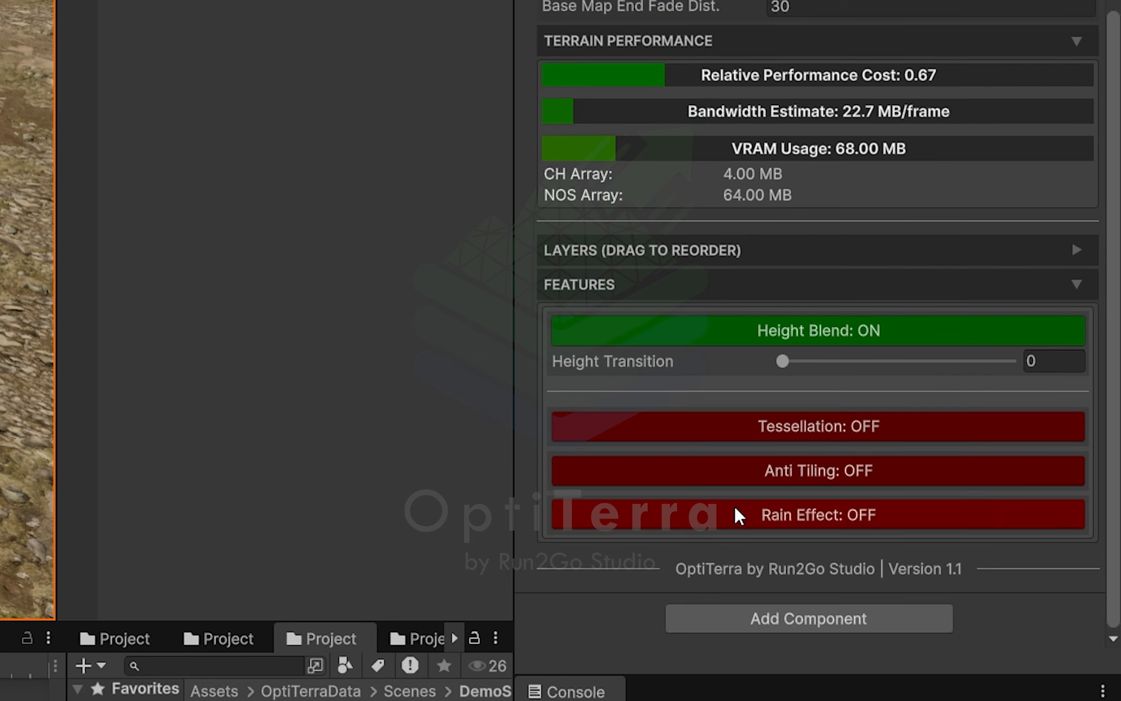
{"action": "left_click", "coordinate": [794, 432]}
{"action": "scroll", "coordinate": [824, 309], "scroll_direction": "up", "scroll_amount": 3}
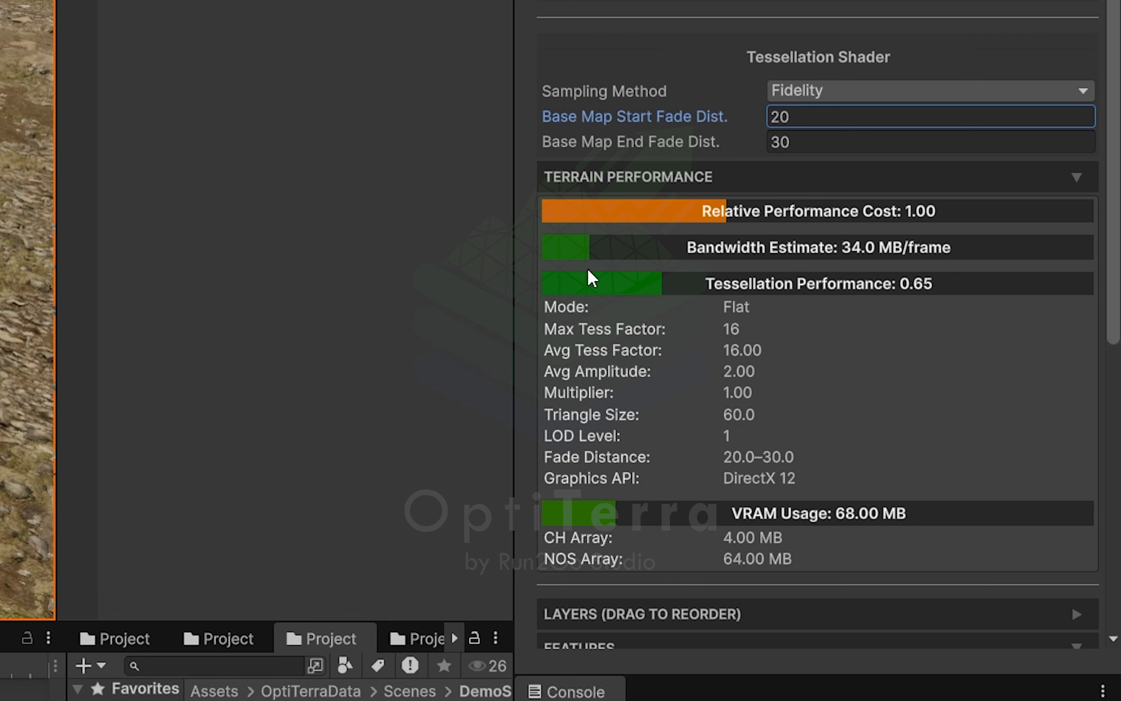
{"action": "scroll", "coordinate": [871, 282], "scroll_direction": "down", "scroll_amount": 7}
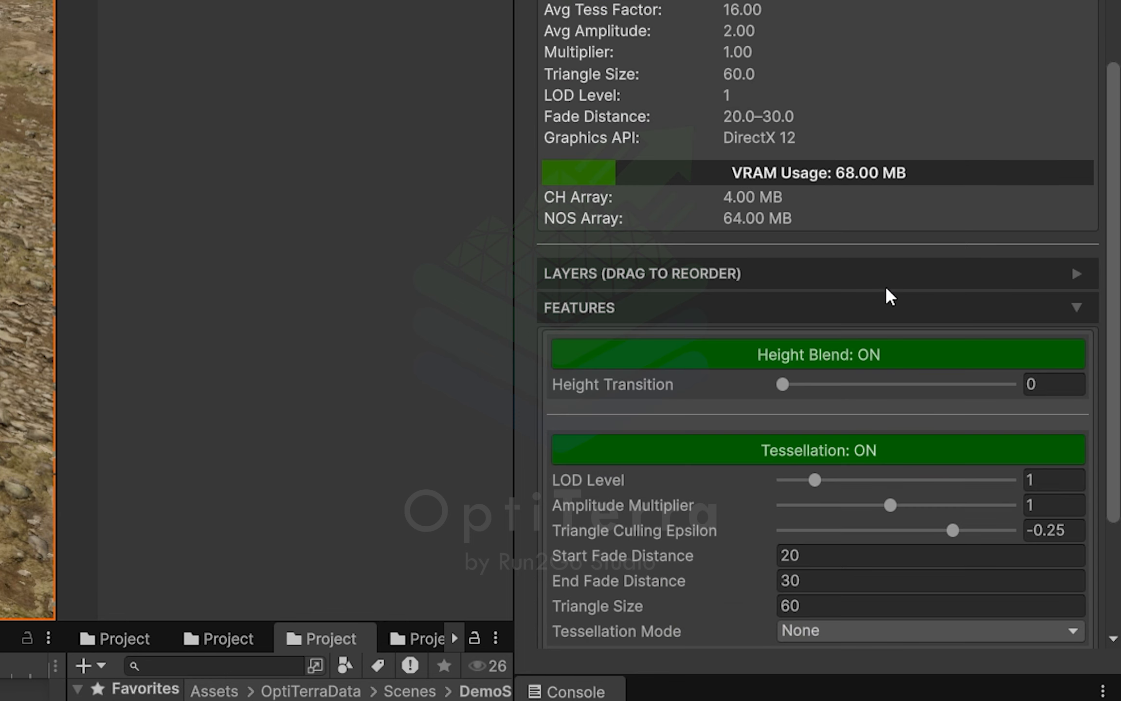
{"action": "left_click", "coordinate": [805, 452]}
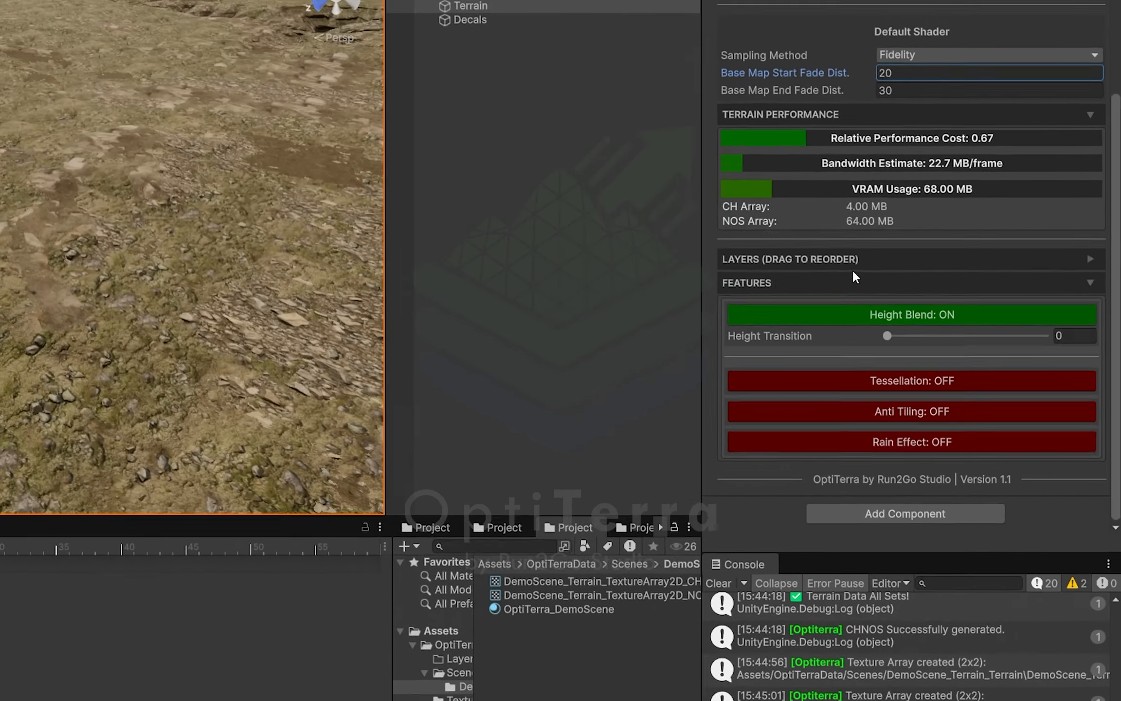
{"action": "left_click", "coordinate": [735, 284]}
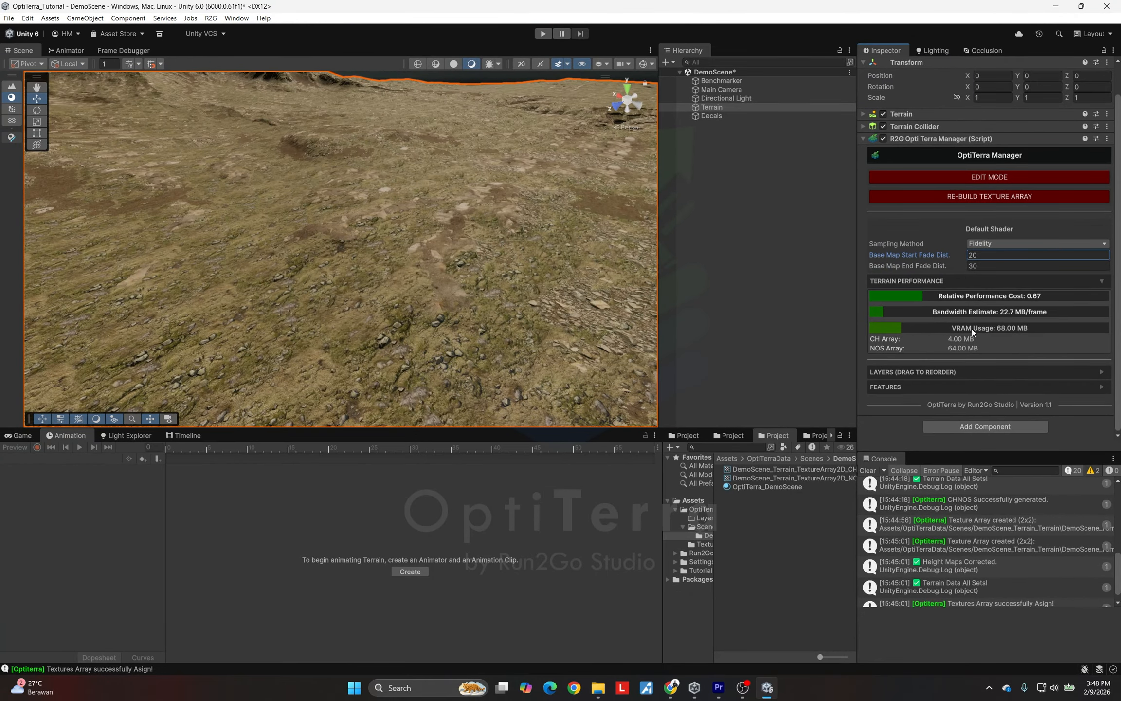
{"action": "left_click", "coordinate": [972, 280]}
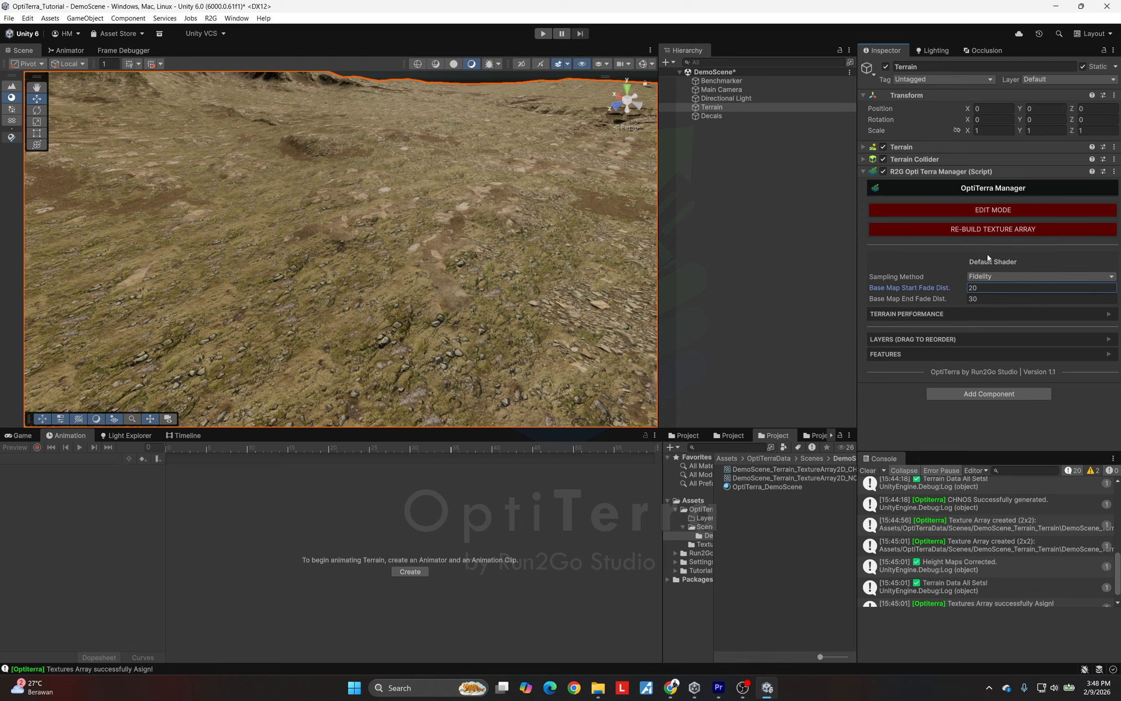
Expand the terrain's layer list and compare its Layer Channel and Layer Setting views
{"action": "left_click", "coordinate": [924, 340]}
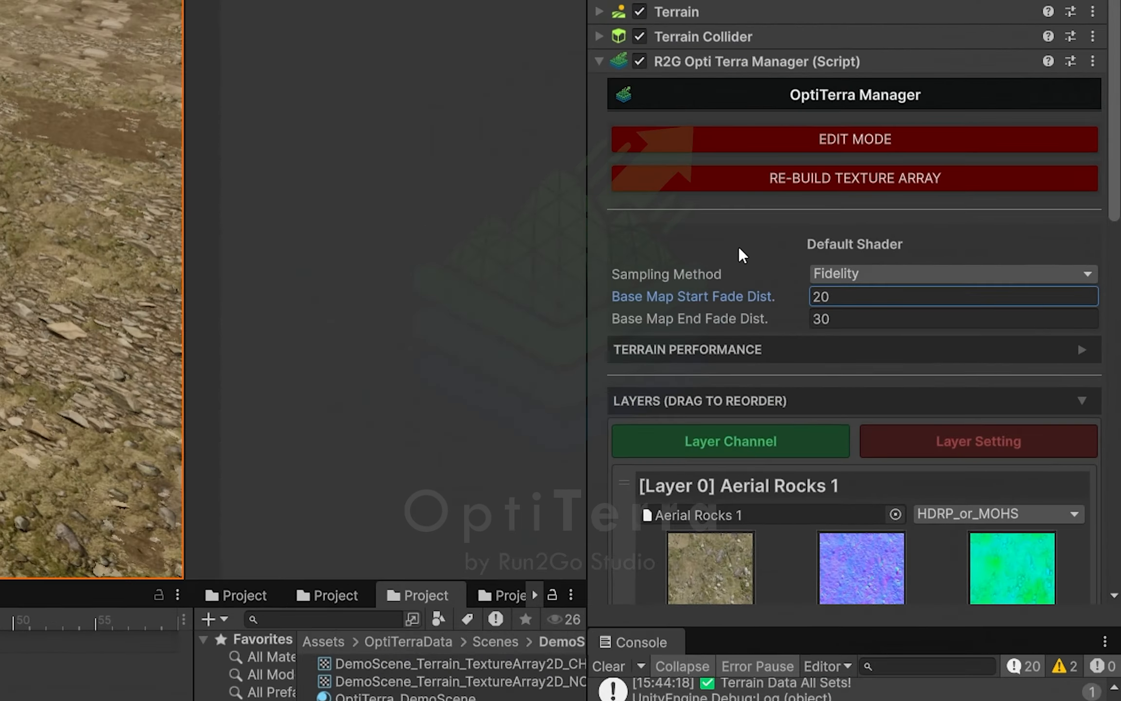
{"action": "scroll", "coordinate": [686, 208], "scroll_direction": "down", "scroll_amount": 5}
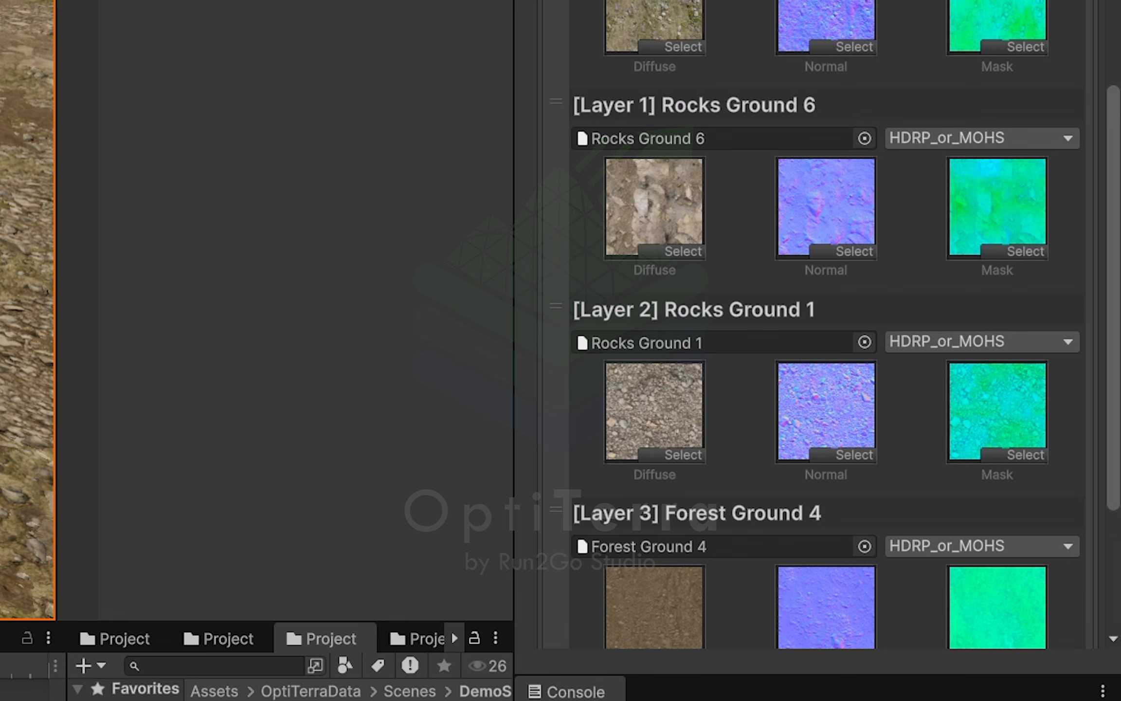
{"action": "left_click", "coordinate": [641, 100]}
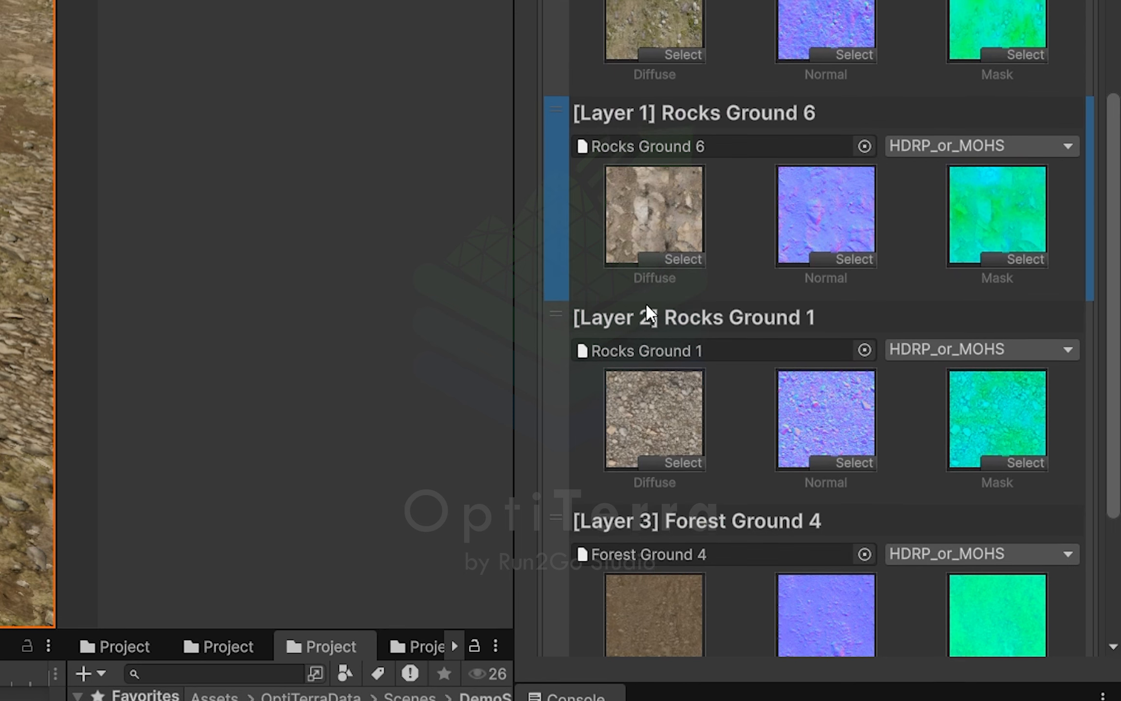
{"action": "left_click", "coordinate": [646, 310]}
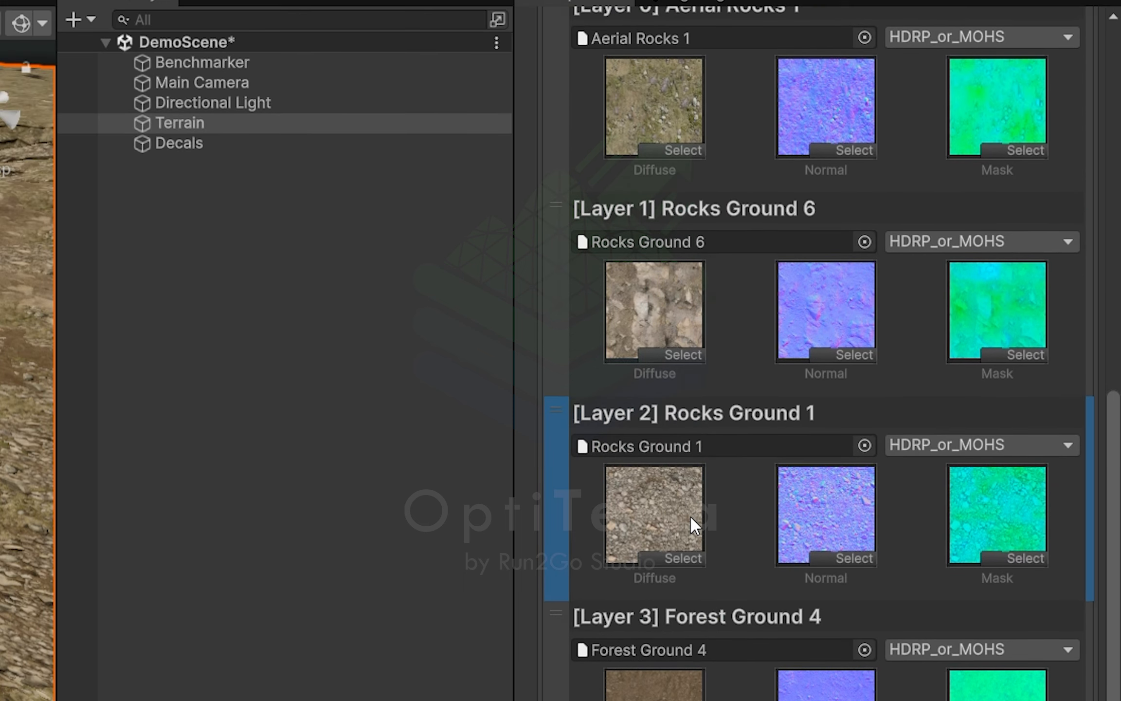
{"action": "scroll", "coordinate": [691, 518], "scroll_direction": "up", "scroll_amount": 5}
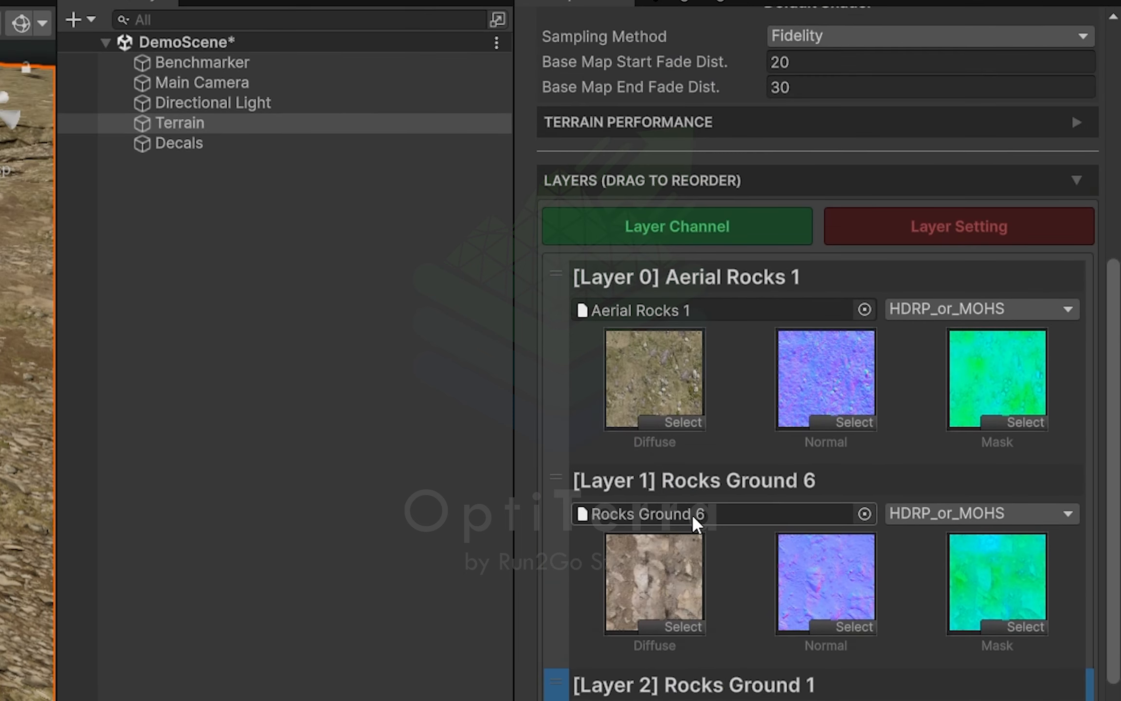
{"action": "left_click", "coordinate": [951, 226]}
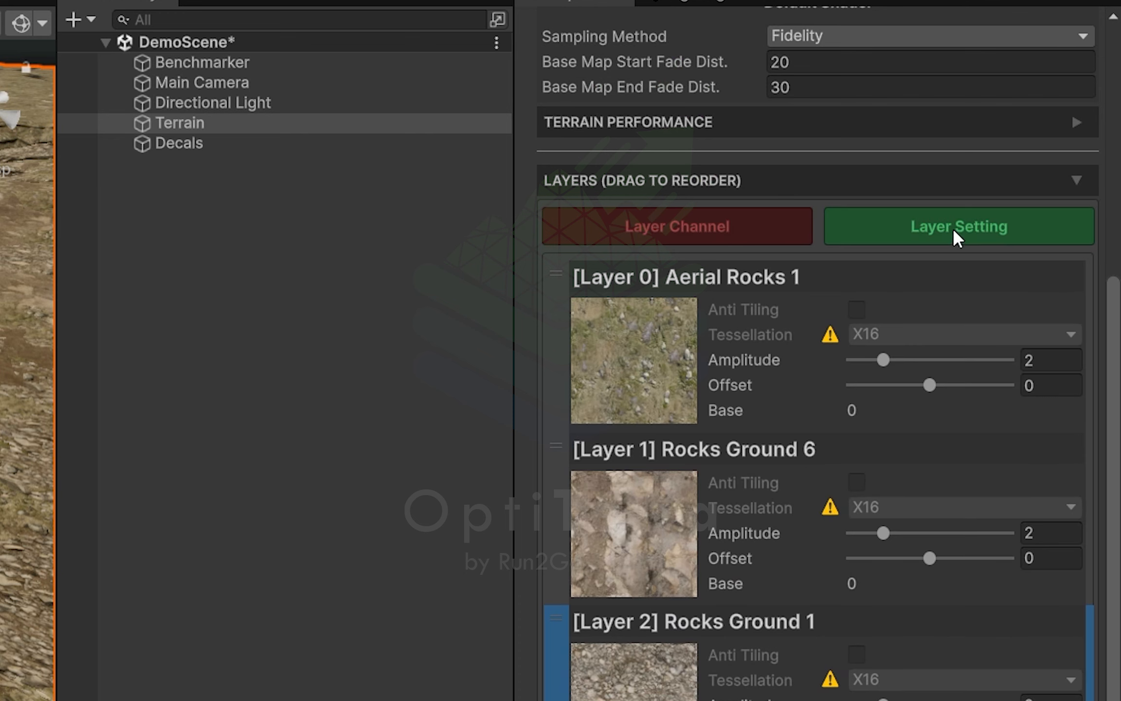
{"action": "left_click", "coordinate": [759, 226]}
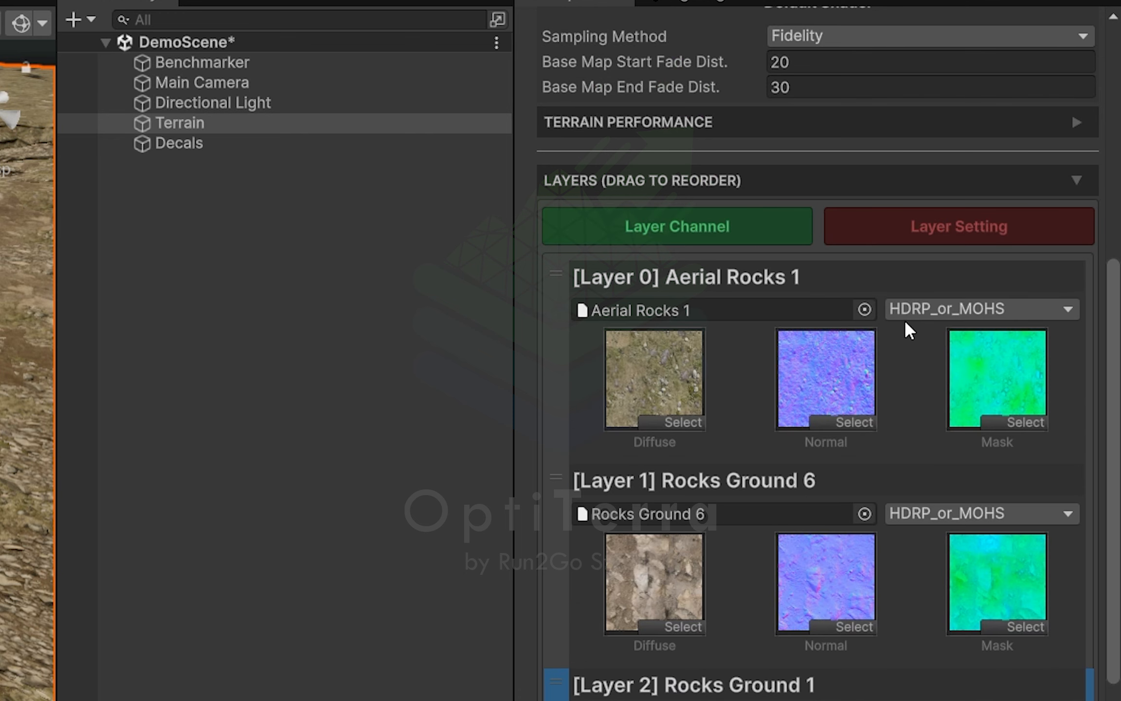
Look through the textures of the terrain's layers and examine the mask type options offered for Layer 1, Rocks Ground 6
{"action": "scroll", "coordinate": [905, 319], "scroll_direction": "down", "scroll_amount": 5}
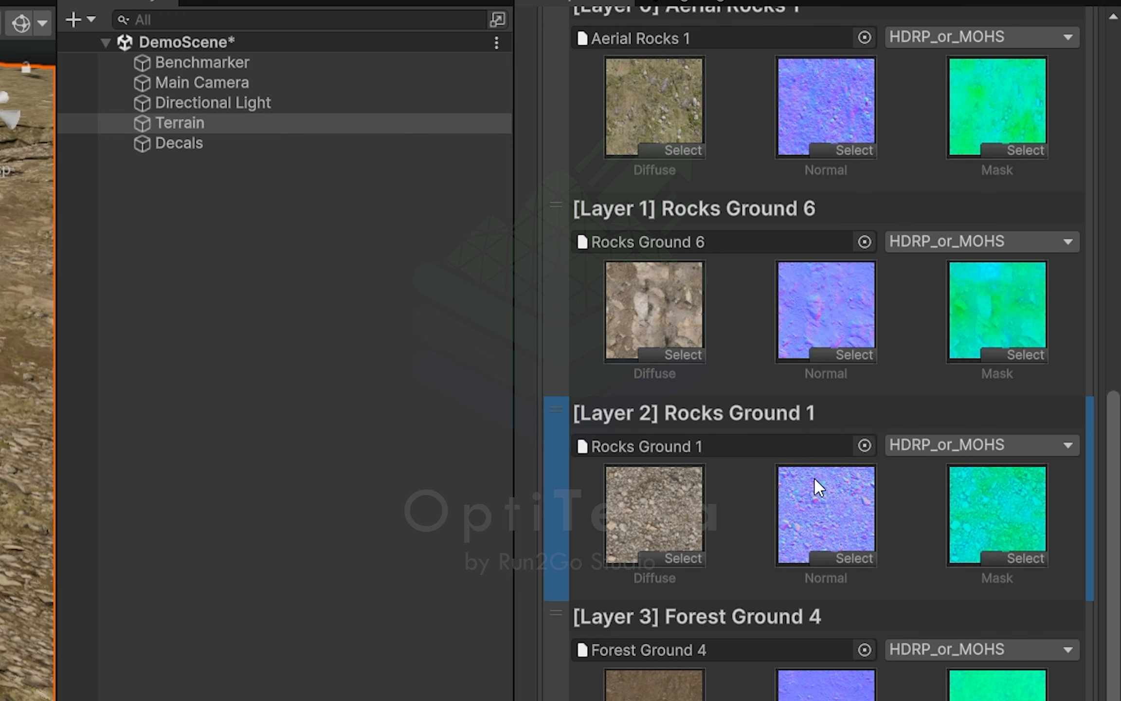
{"action": "scroll", "coordinate": [816, 480], "scroll_direction": "down", "scroll_amount": 1}
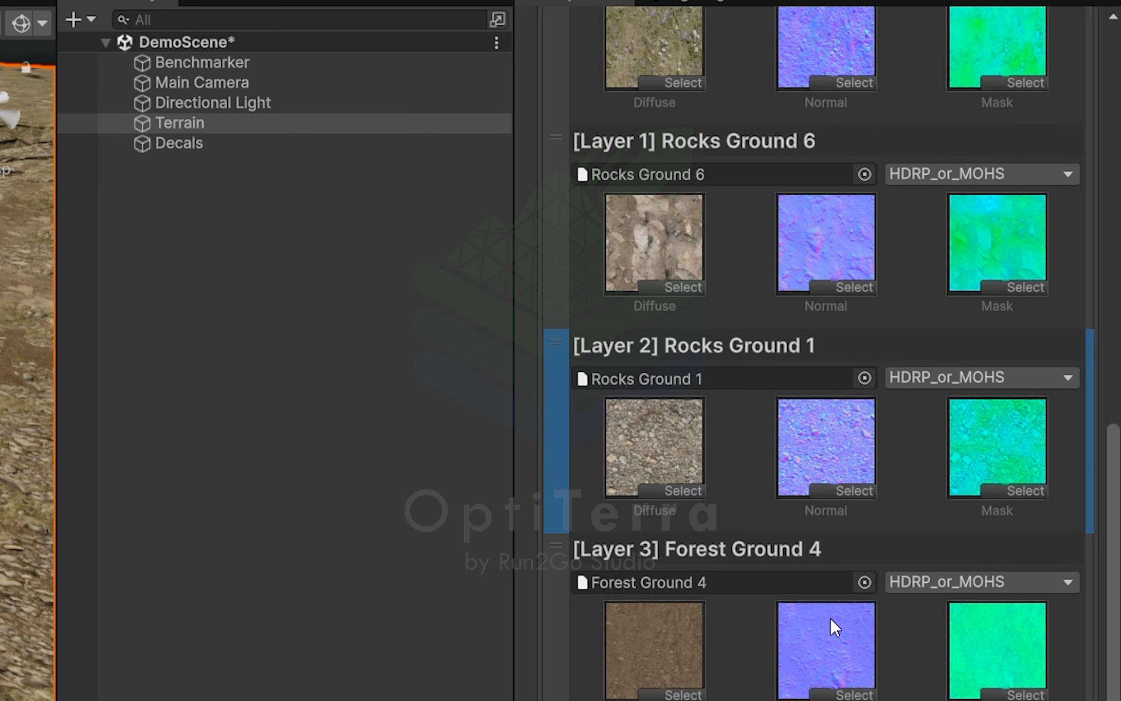
{"action": "scroll", "coordinate": [835, 585], "scroll_direction": "up", "scroll_amount": 5}
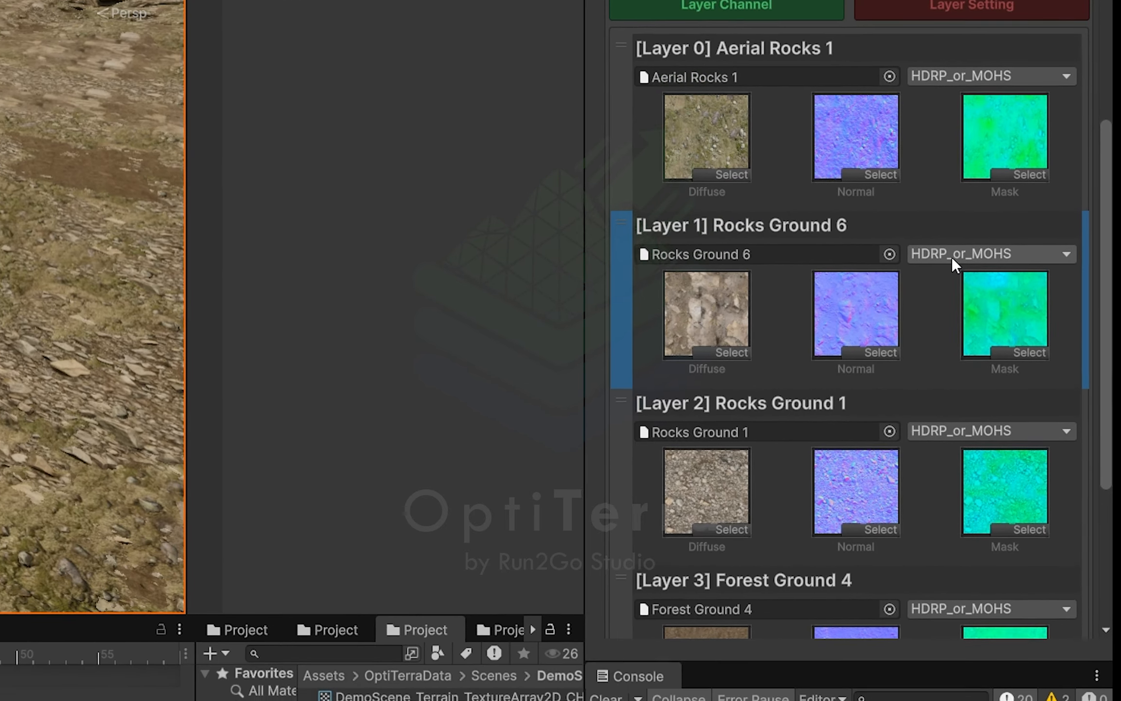
{"action": "left_click", "coordinate": [951, 257]}
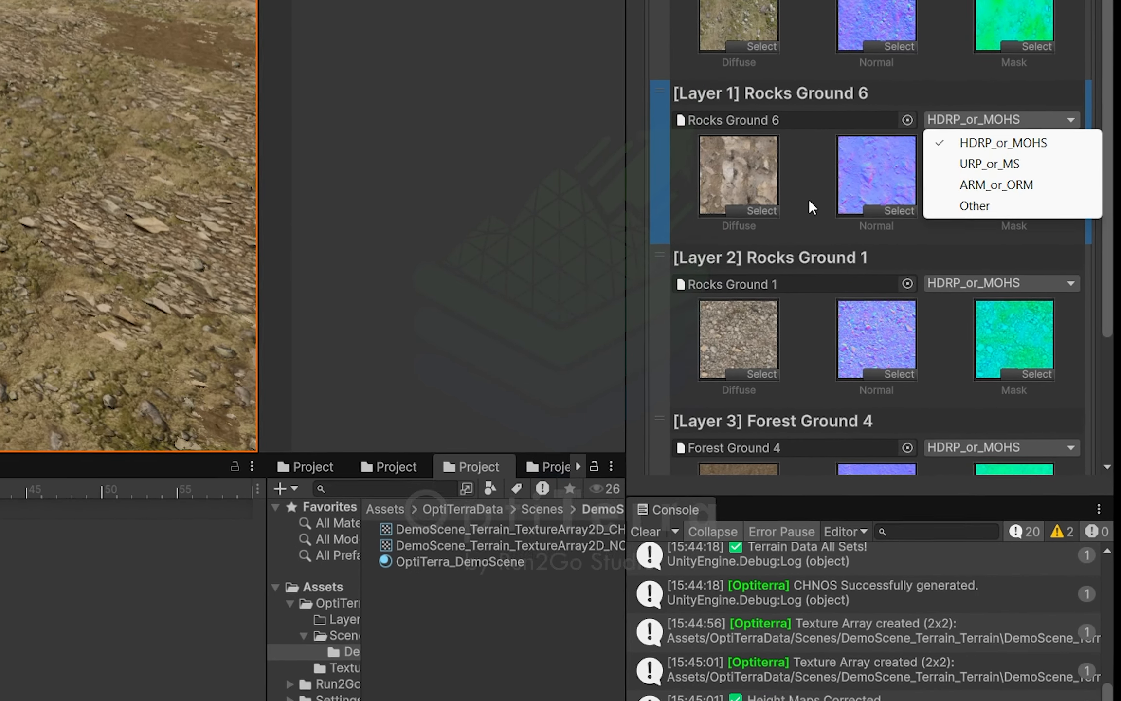
{"action": "left_click", "coordinate": [757, 340]}
View the existing terrain layers offered for adding and close the selection without choosing one
{"action": "scroll", "coordinate": [803, 106], "scroll_direction": "down", "scroll_amount": 6}
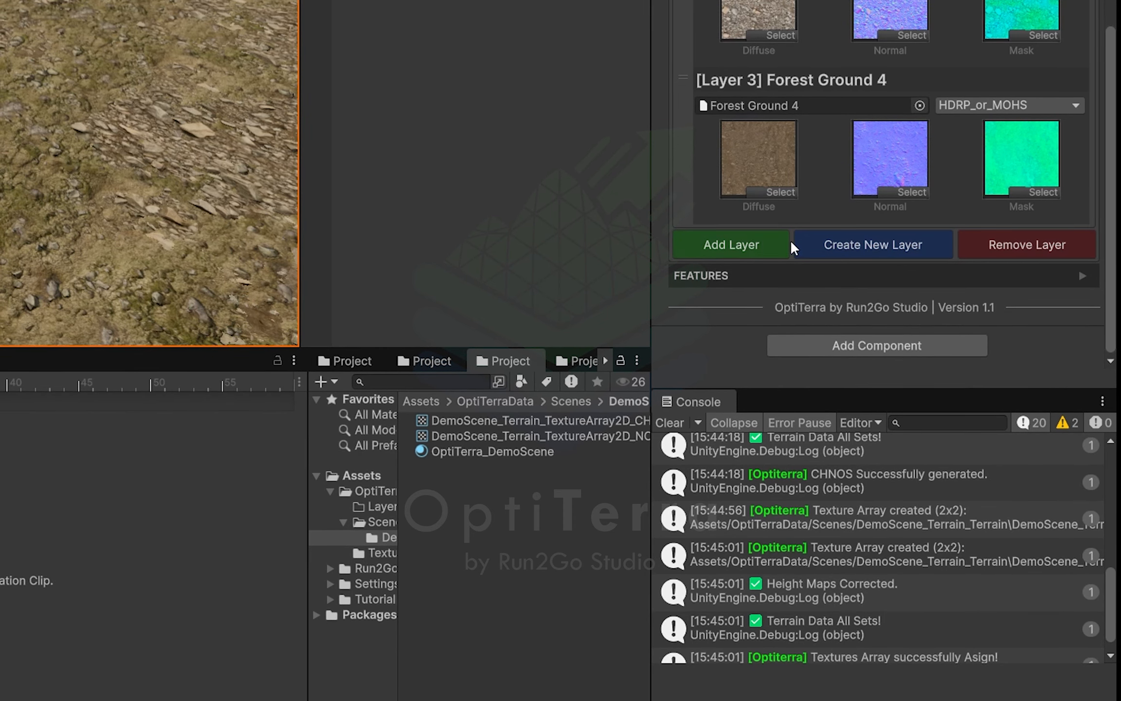
{"action": "left_click", "coordinate": [718, 242]}
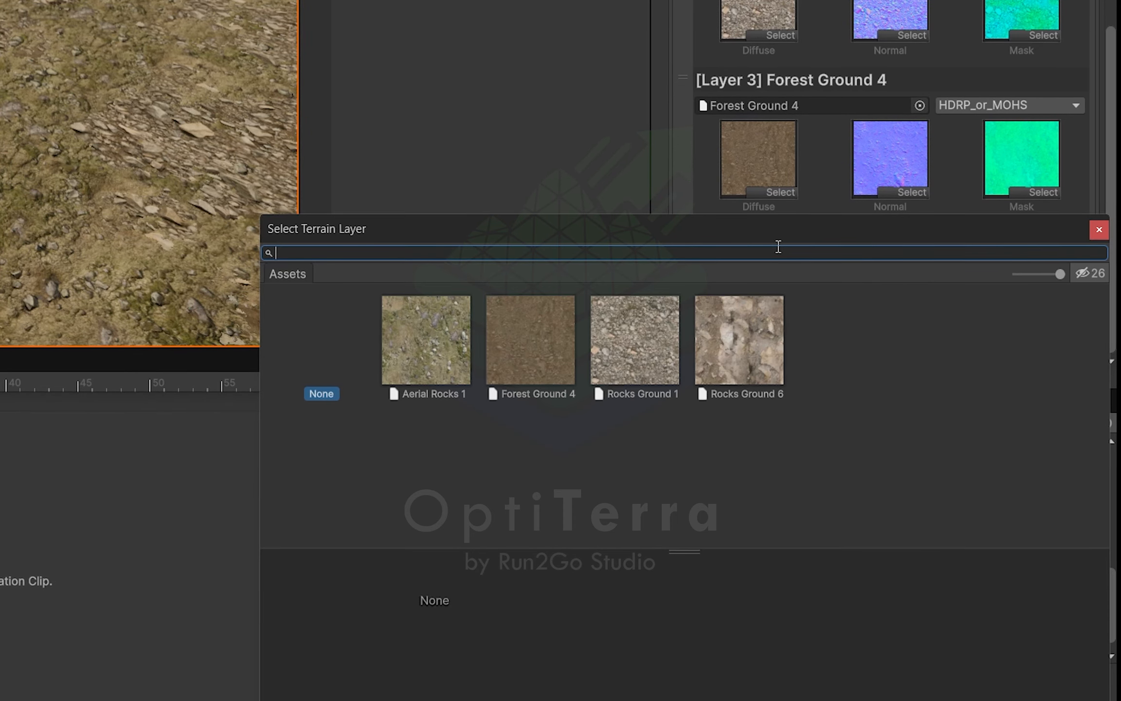
{"action": "left_click", "coordinate": [1097, 228]}
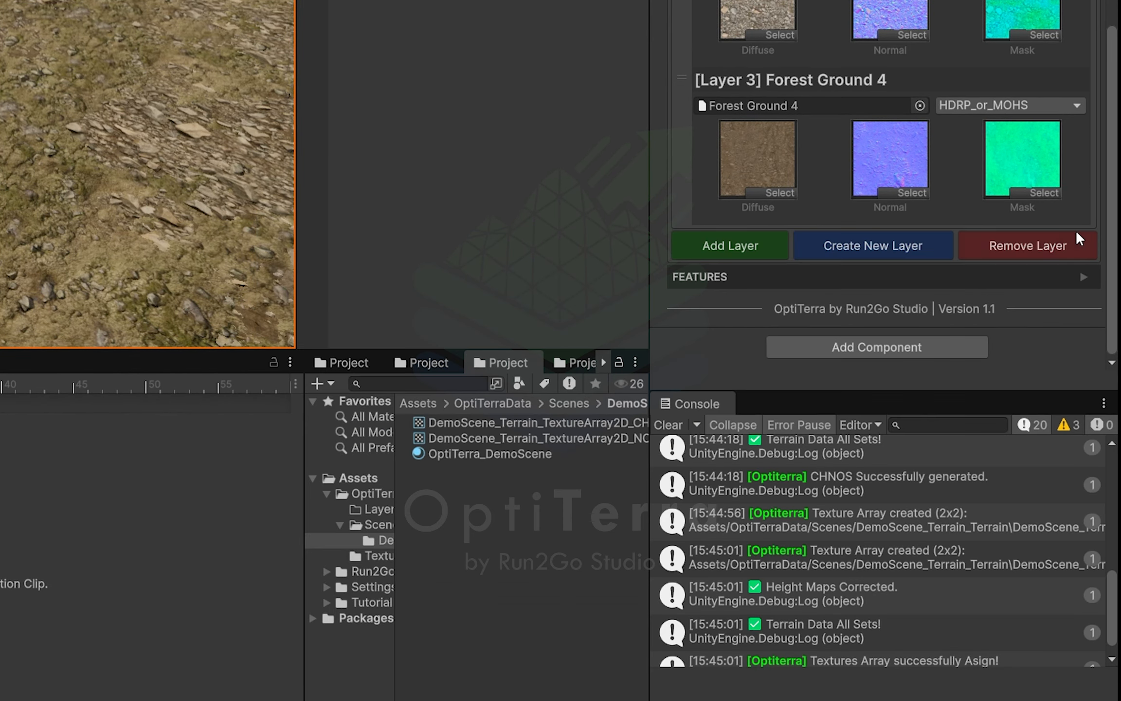
{"action": "left_click", "coordinate": [835, 169]}
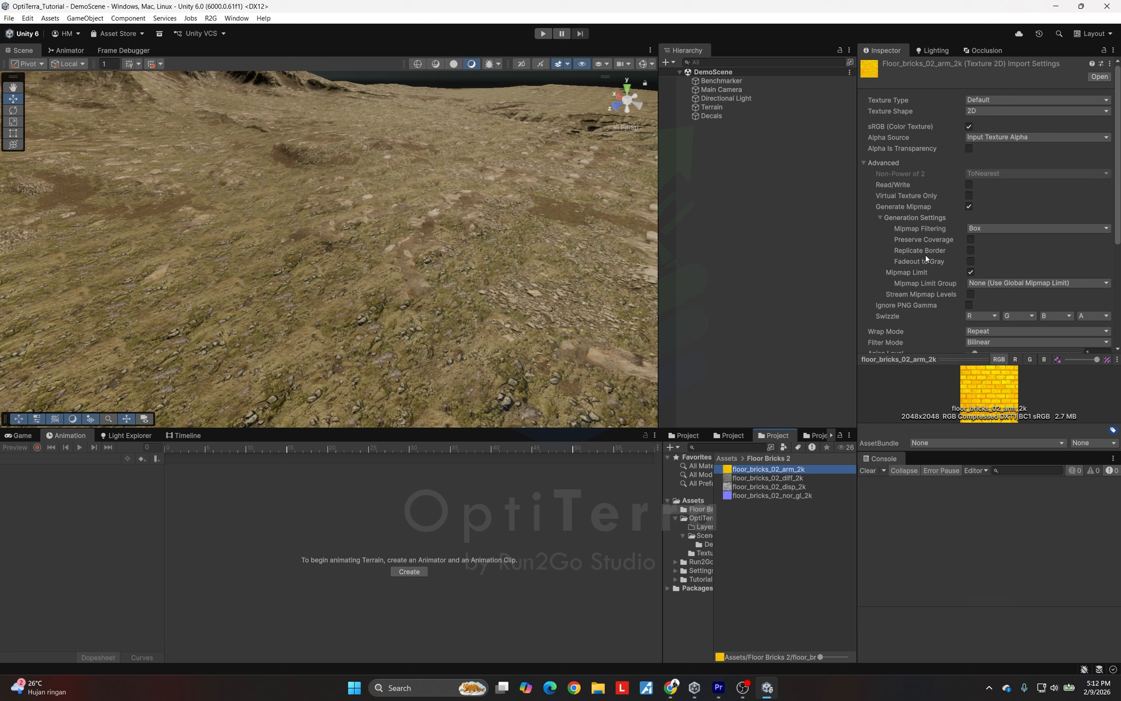
Switch to the Poly Haven page and download the 2K Floor Bricks 02 ZIP with AO/Rough/Metal, Diffuse, Displacement and Normal (GL) PNG maps
{"action": "key", "text": "alt+Tab"}
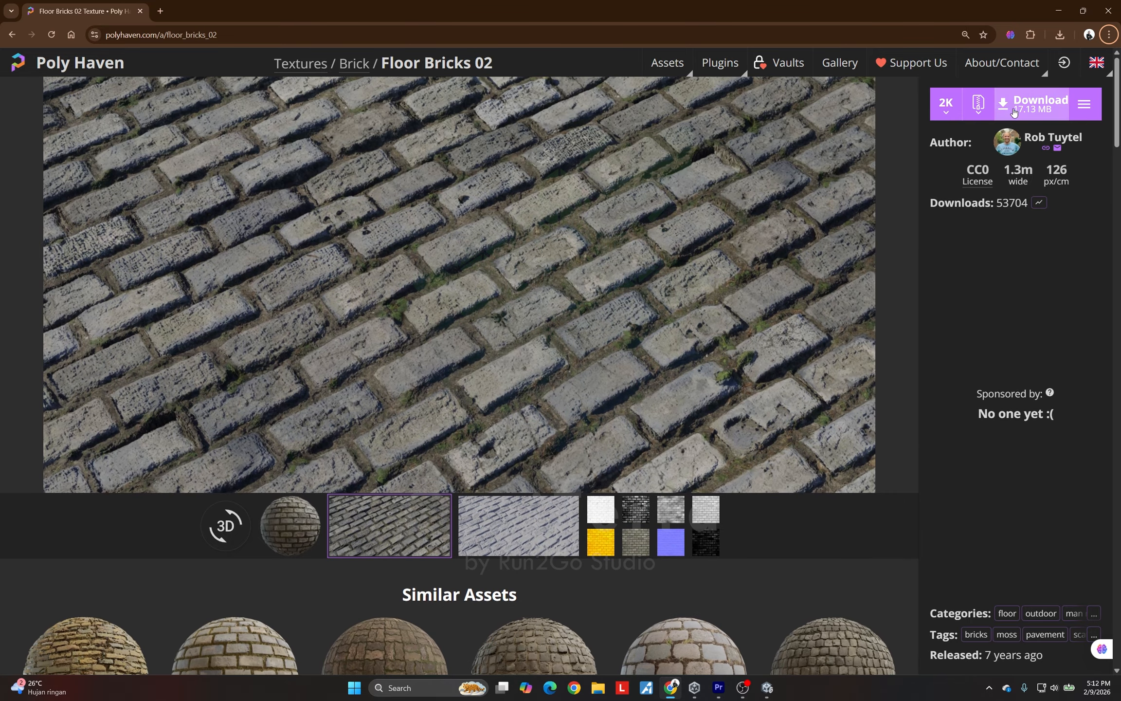
{"action": "left_click", "coordinate": [979, 105]}
{"action": "left_click", "coordinate": [993, 215]}
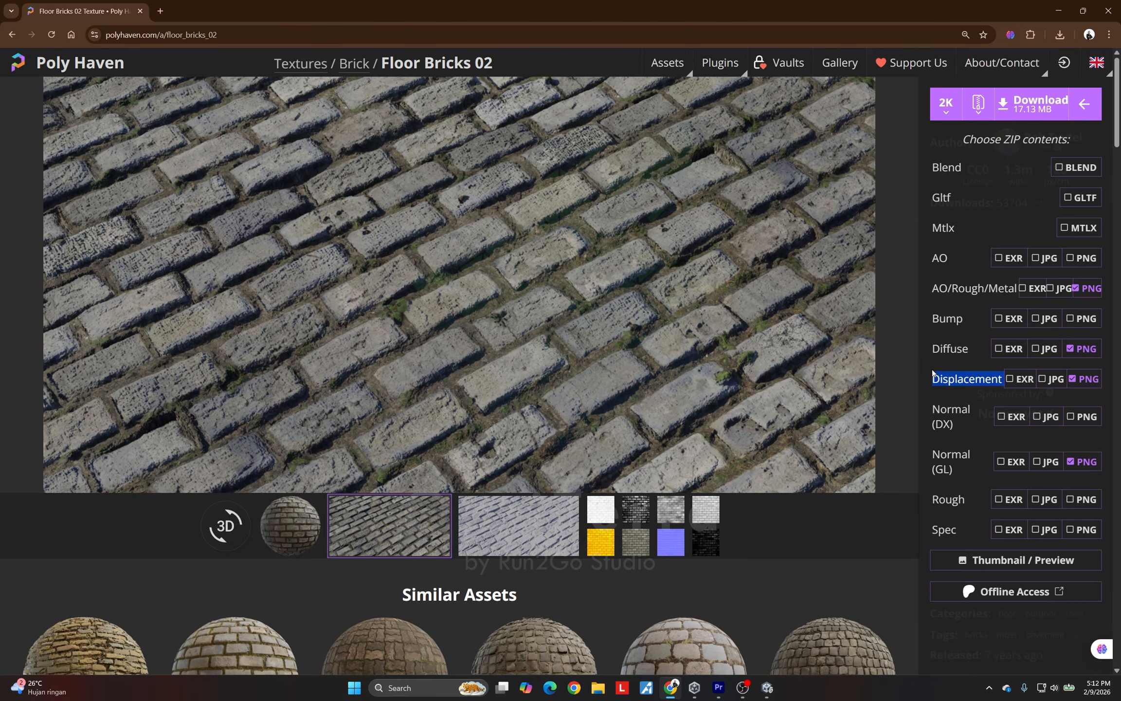
{"action": "double_click", "coordinate": [950, 349]}
{"action": "left_click", "coordinate": [938, 286]}
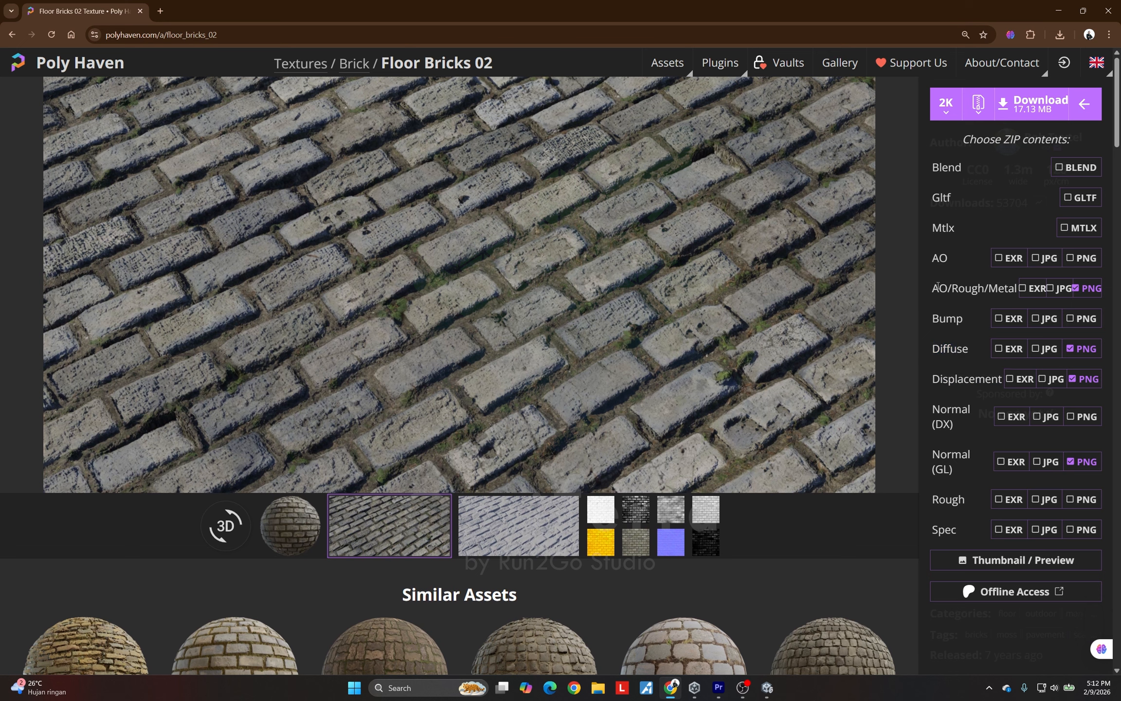
{"action": "left_click_drag", "start_coordinate": [939, 286], "coordinate": [1009, 300]}
{"action": "left_click", "coordinate": [939, 457]}
{"action": "left_click_drag", "start_coordinate": [938, 456], "coordinate": [960, 468]}
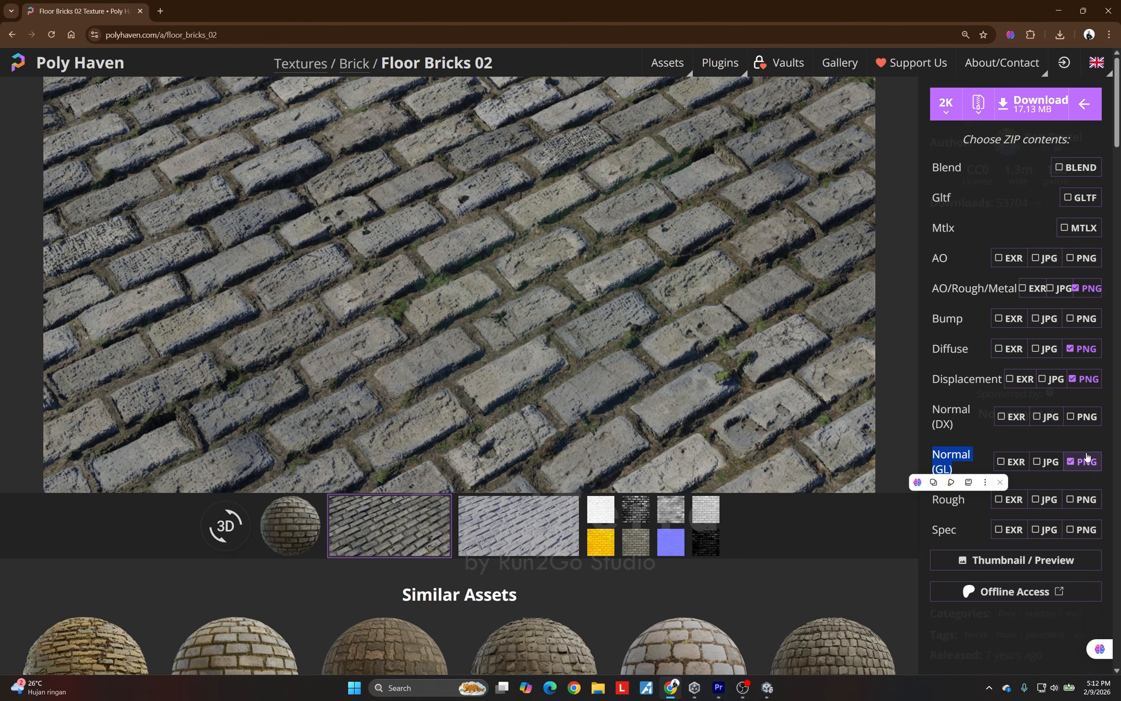
{"action": "left_click", "coordinate": [1032, 103]}
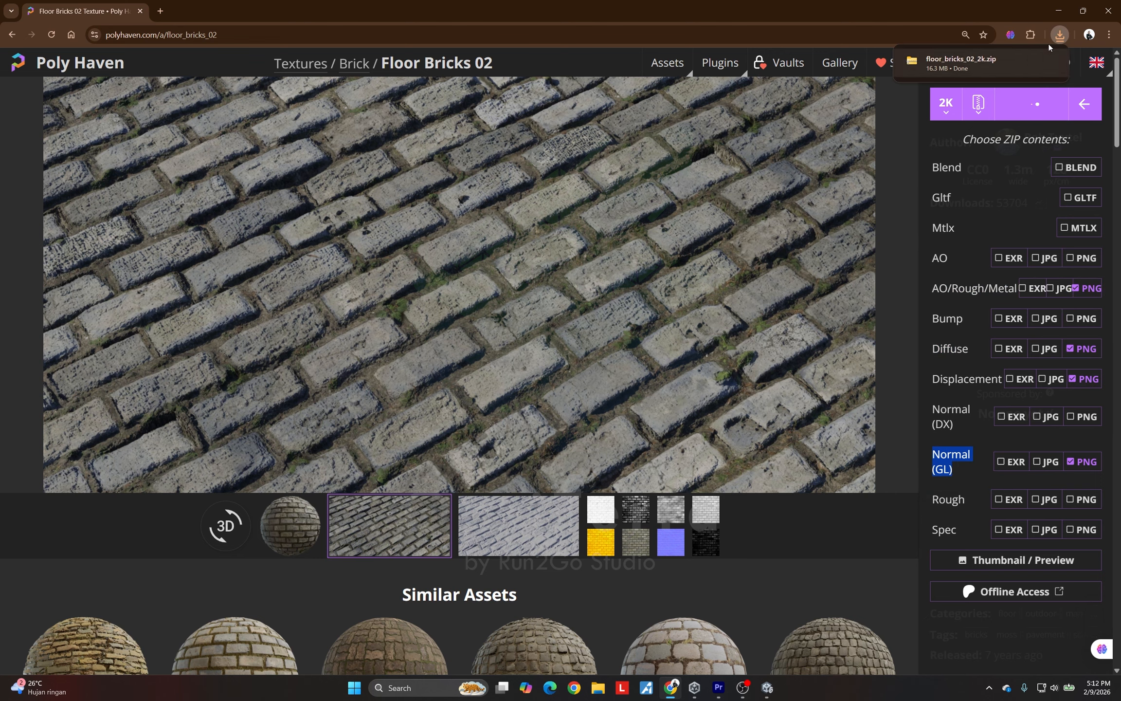
Switch back to Unity and apply import settings without sRGB (Color Texture) to floor_bricks_02_arm_2k and floor_bricks_02_disp_2k
{"action": "key", "text": "alt+Tab"}
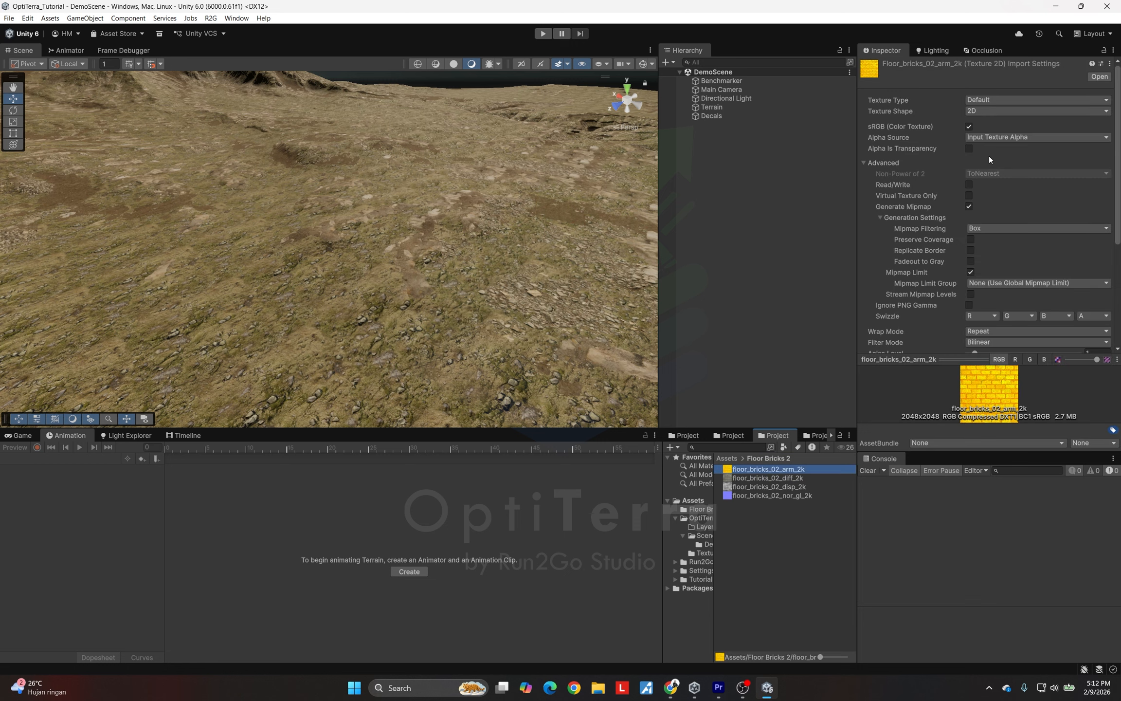
{"action": "left_click", "coordinate": [797, 487], "text": "ctrl"}
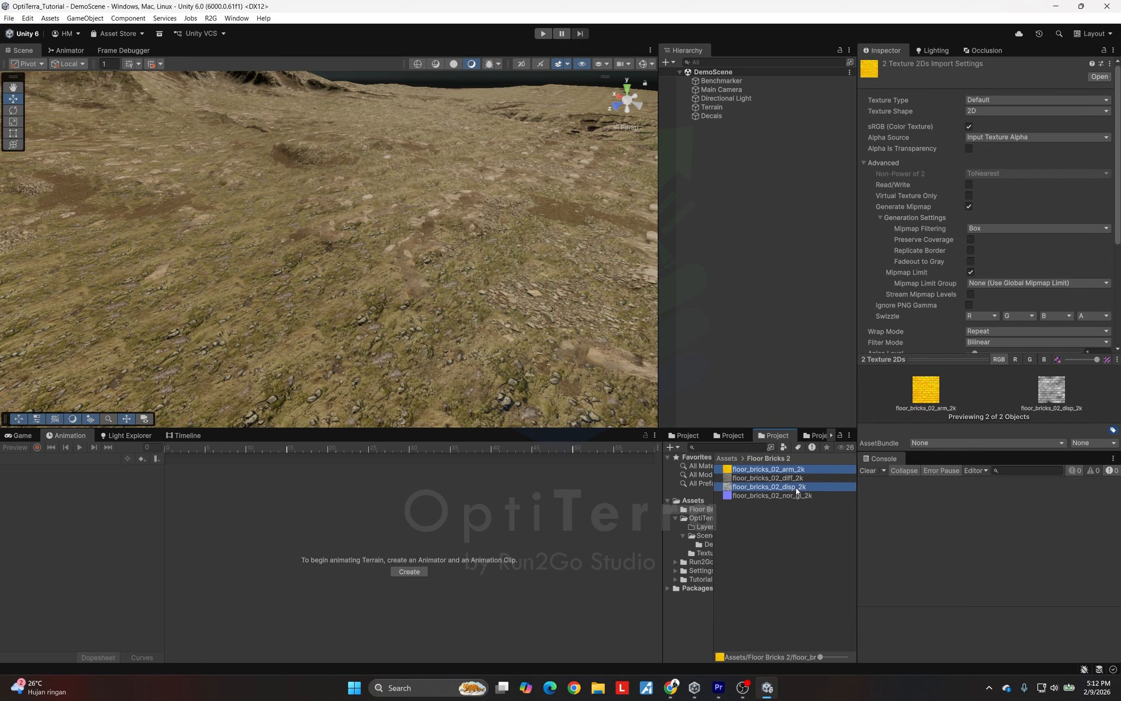
{"action": "scroll", "coordinate": [1068, 238], "scroll_direction": "down", "scroll_amount": 5}
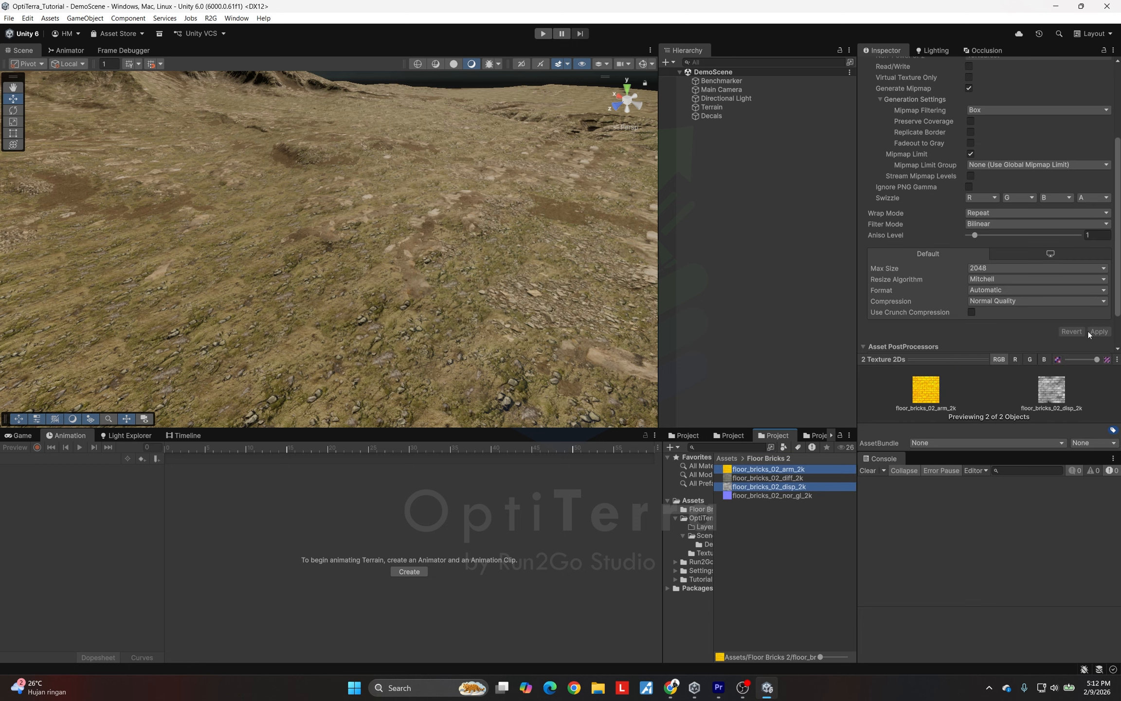
{"action": "scroll", "coordinate": [1038, 237], "scroll_direction": "up", "scroll_amount": 4}
{"action": "left_click", "coordinate": [970, 96]}
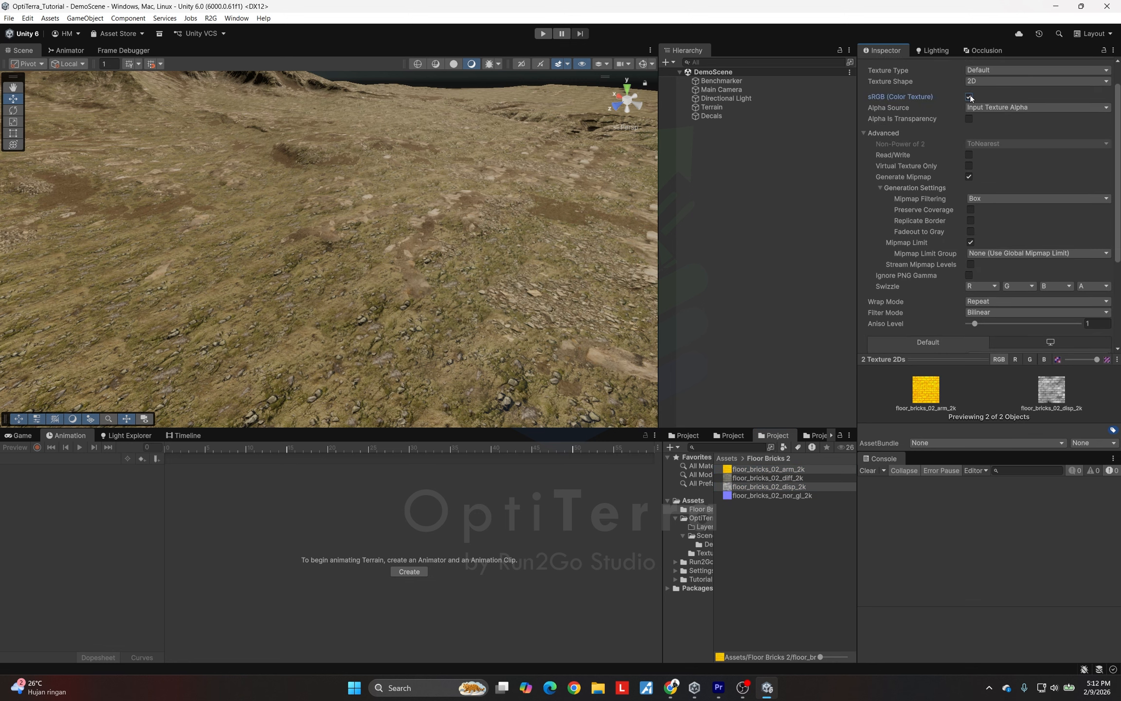
{"action": "scroll", "coordinate": [1038, 197], "scroll_direction": "down", "scroll_amount": 5}
{"action": "left_click", "coordinate": [1097, 303]}
Set the Texture Type of floor_bricks_02_nor_gl_2k to Normal map and apply the import settings
{"action": "left_click", "coordinate": [784, 495]}
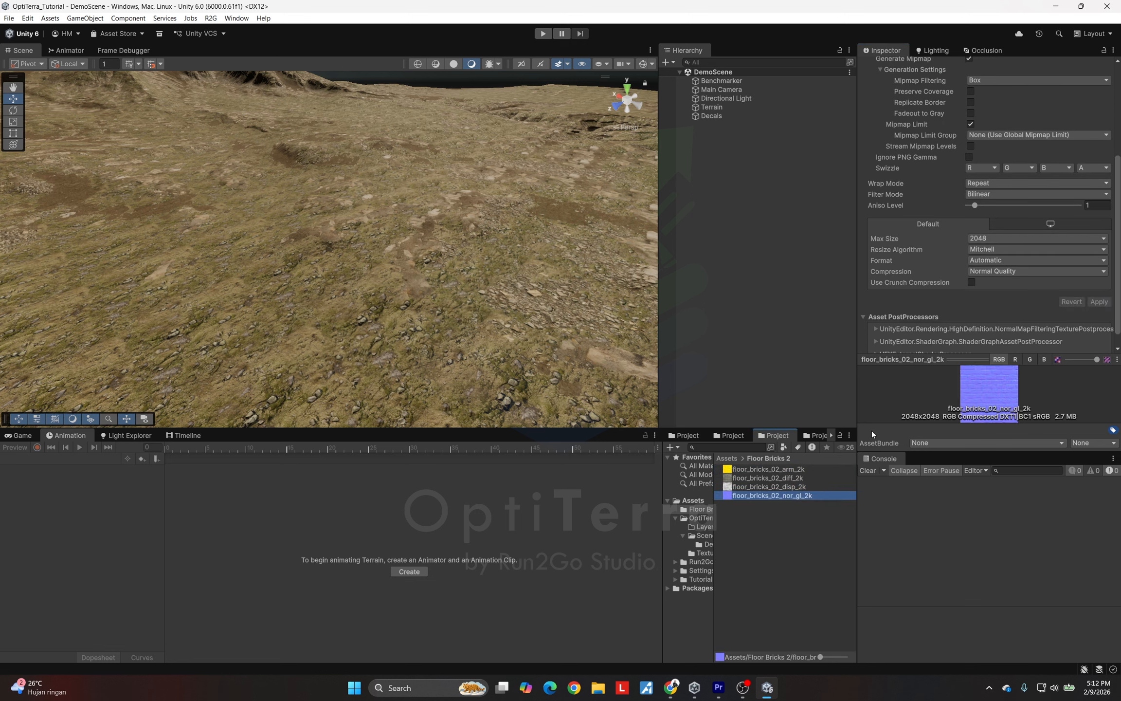
{"action": "scroll", "coordinate": [1041, 159], "scroll_direction": "up", "scroll_amount": 6}
{"action": "left_click", "coordinate": [1006, 100]}
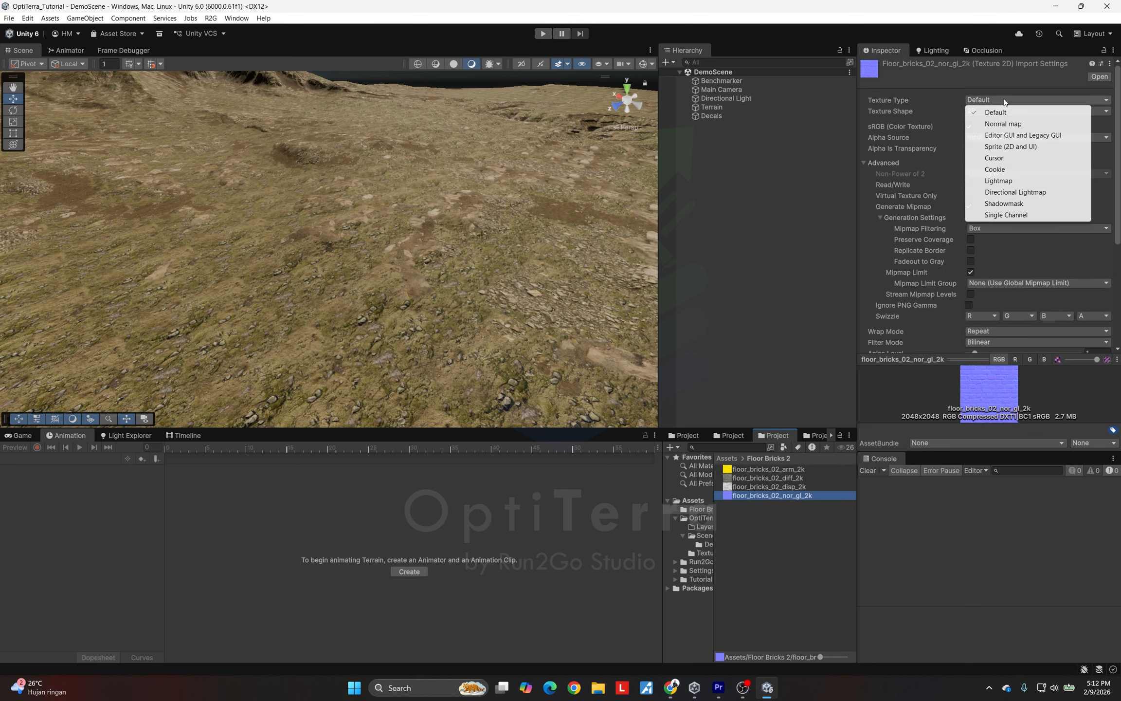
{"action": "left_click", "coordinate": [1014, 124]}
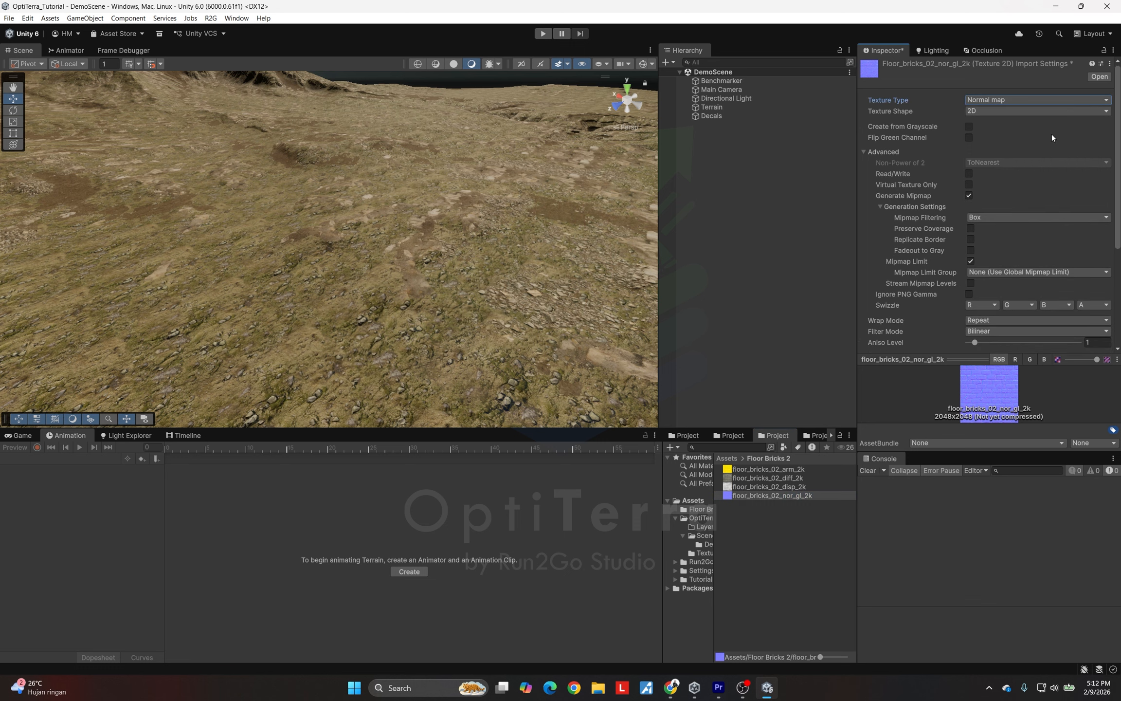
{"action": "scroll", "coordinate": [1047, 219], "scroll_direction": "down", "scroll_amount": 5}
{"action": "left_click", "coordinate": [1099, 287]}
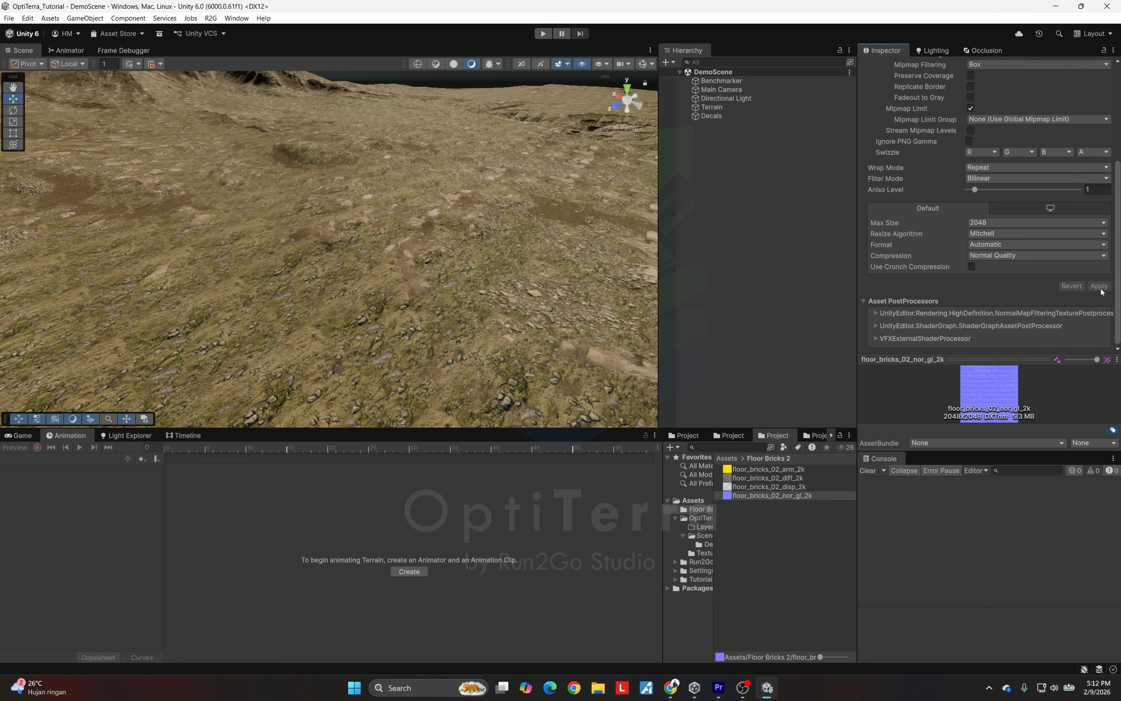
Check the import settings of the displacement, diffuse and ARM floor brick textures
{"action": "left_click", "coordinate": [803, 487]}
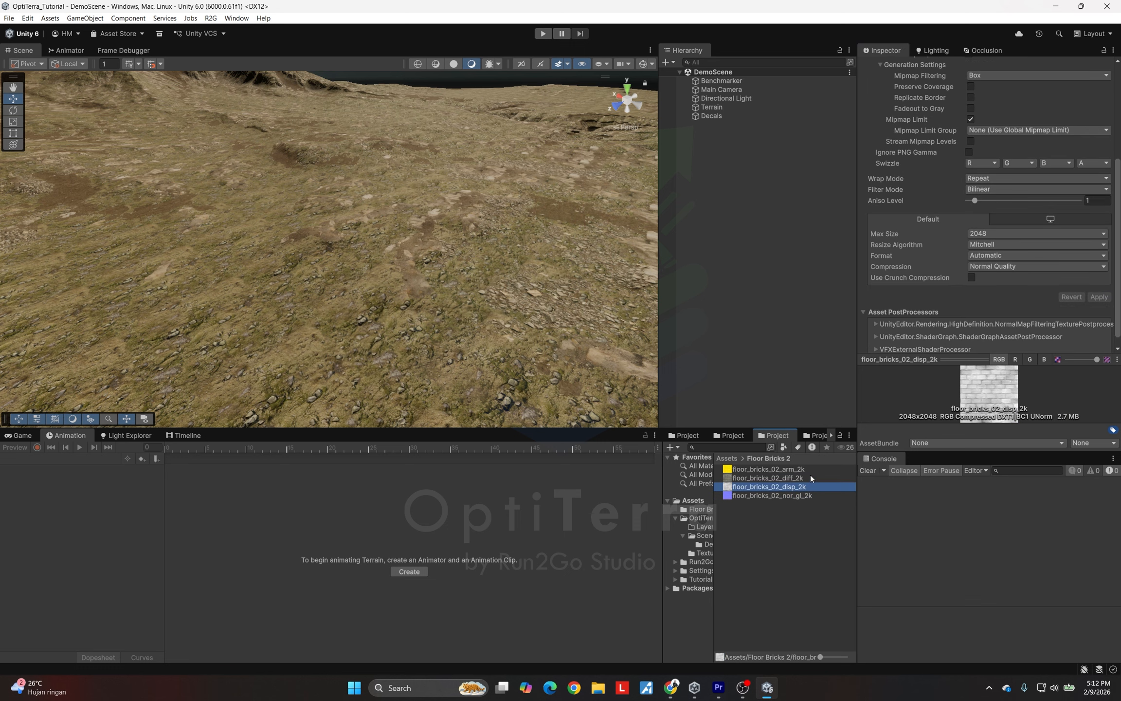
{"action": "scroll", "coordinate": [980, 249], "scroll_direction": "up", "scroll_amount": 3}
{"action": "left_click", "coordinate": [784, 479]}
{"action": "left_click", "coordinate": [785, 469]}
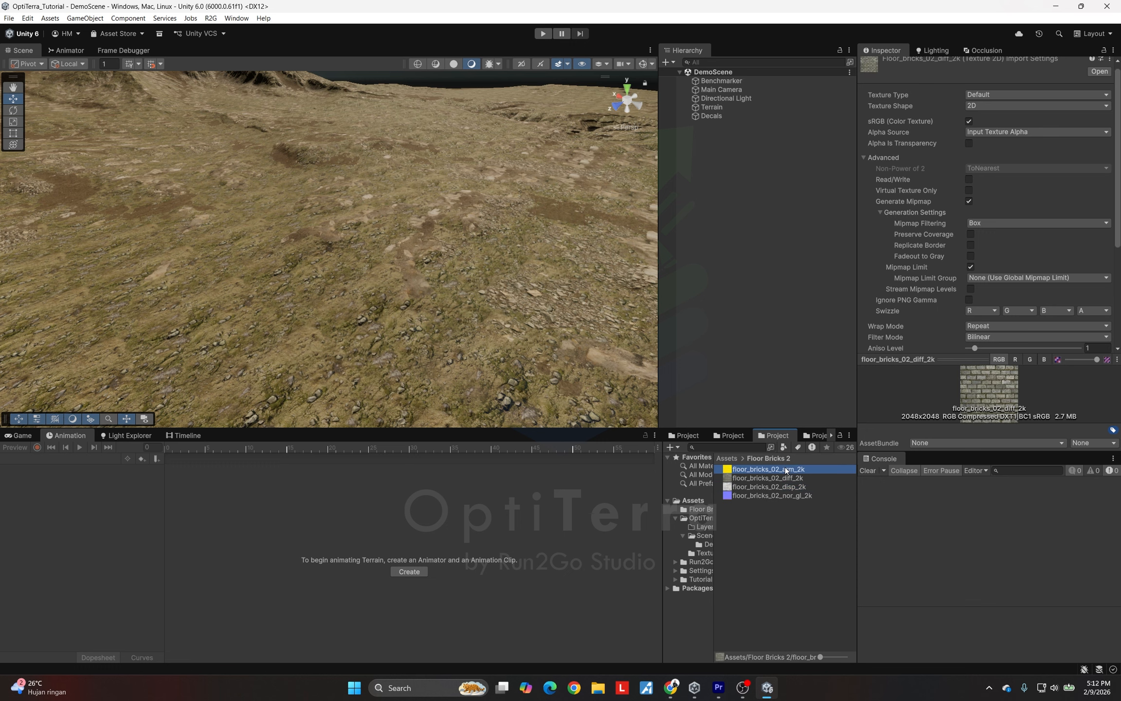
Select the Terrain object, take its OptiTerra Manager out of Info Mode and expand the layer list
{"action": "left_click", "coordinate": [745, 107]}
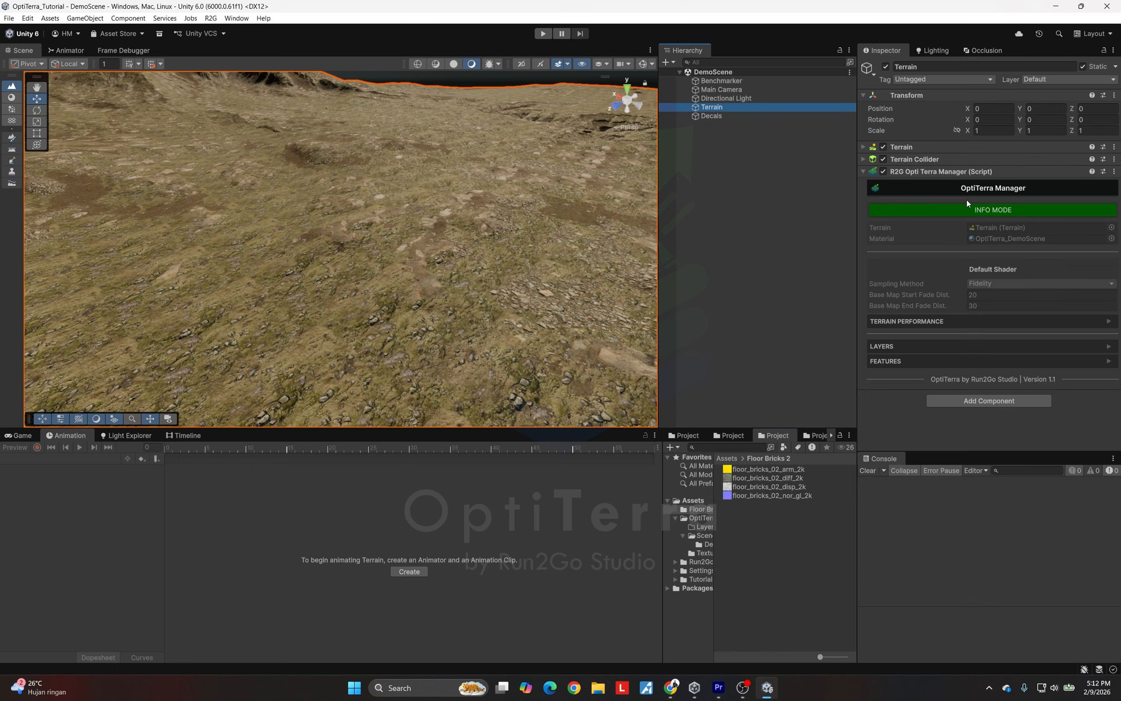
{"action": "left_click", "coordinate": [968, 210]}
{"action": "left_click", "coordinate": [928, 339]}
{"action": "scroll", "coordinate": [929, 344], "scroll_direction": "down", "scroll_amount": 10}
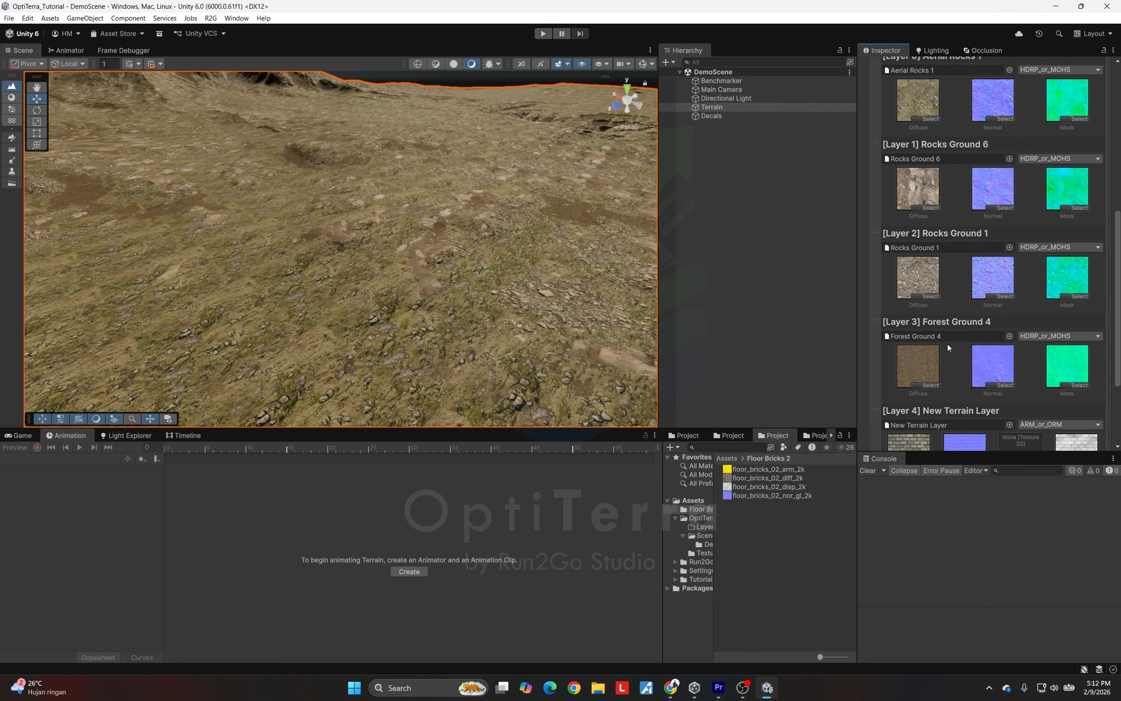
Start a new terrain layer named Floor and set its Mask Type to ARM_or_ORM
{"action": "left_click", "coordinate": [973, 380]}
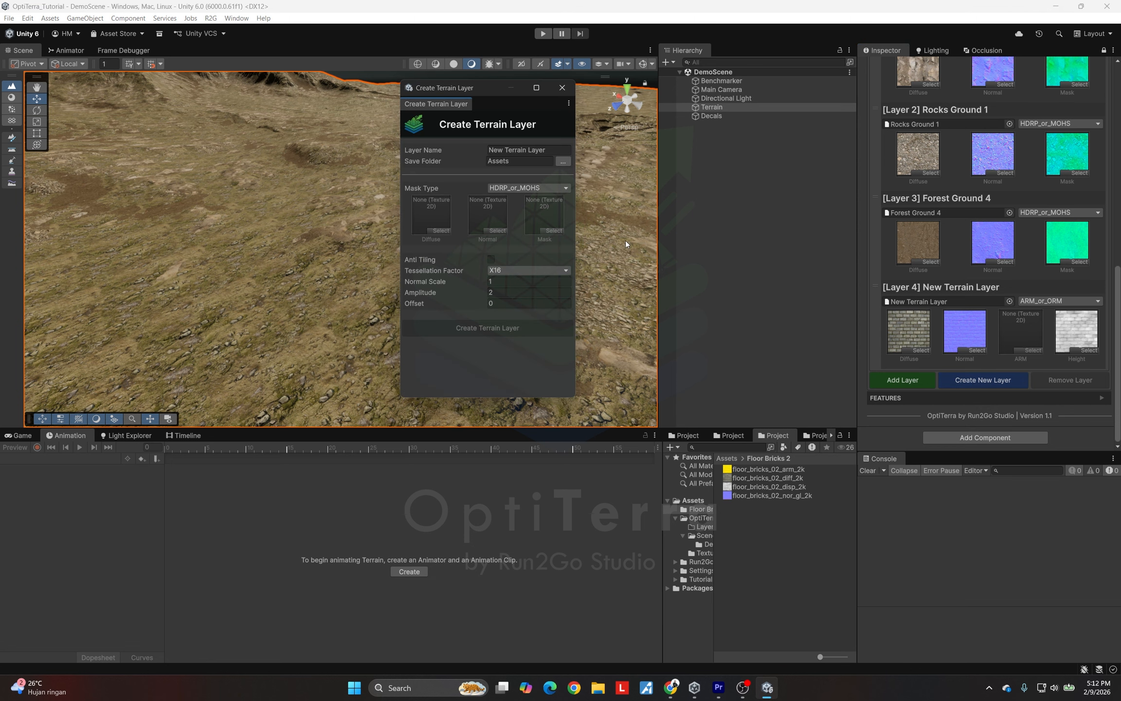
{"action": "left_click", "coordinate": [529, 151]}
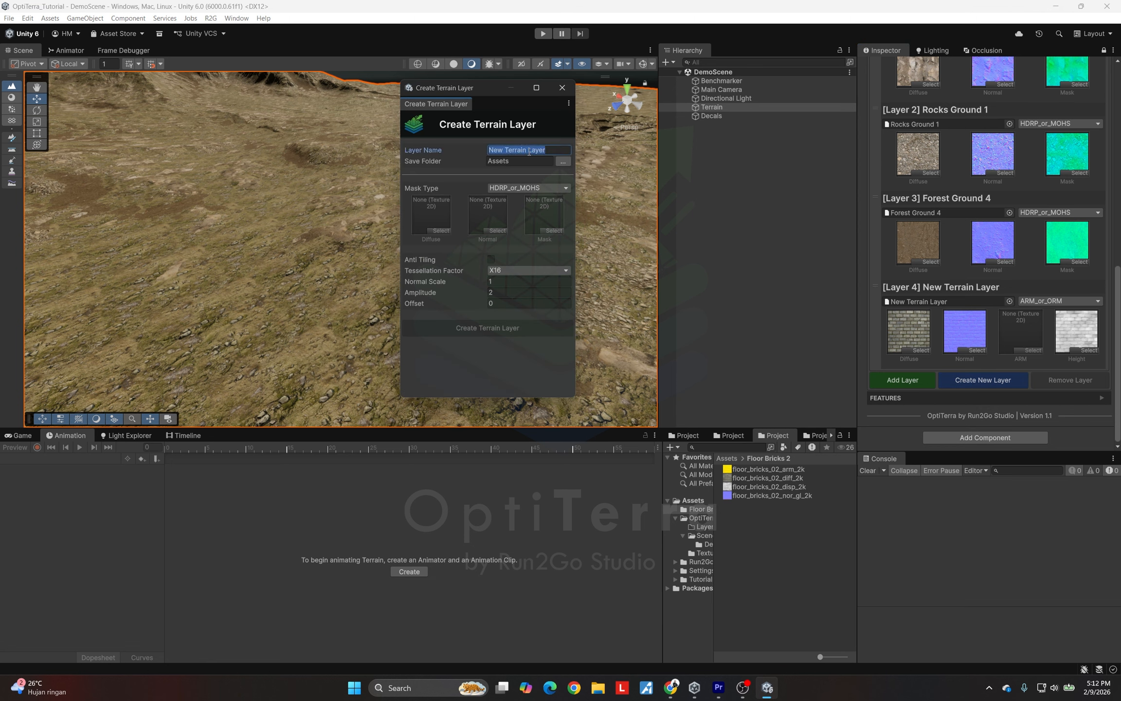
{"action": "type", "text": "Floor"}
{"action": "left_click_drag", "start_coordinate": [798, 477], "coordinate": [517, 197]}
{"action": "left_click", "coordinate": [525, 187]}
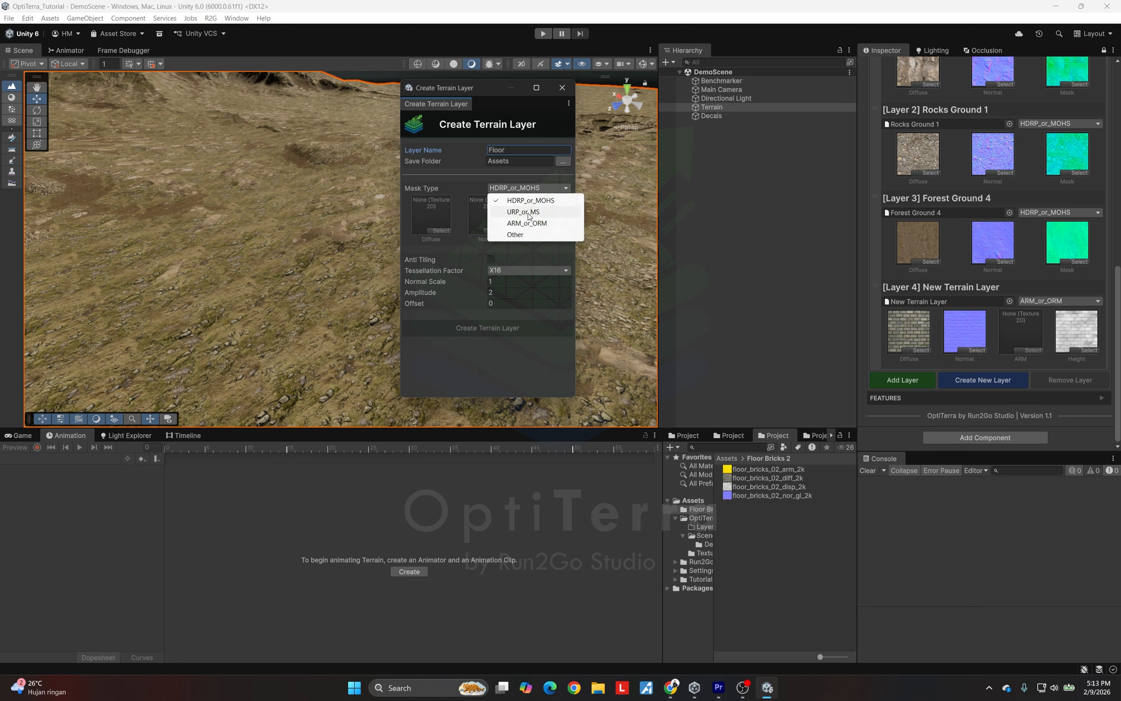
{"action": "left_click", "coordinate": [563, 226]}
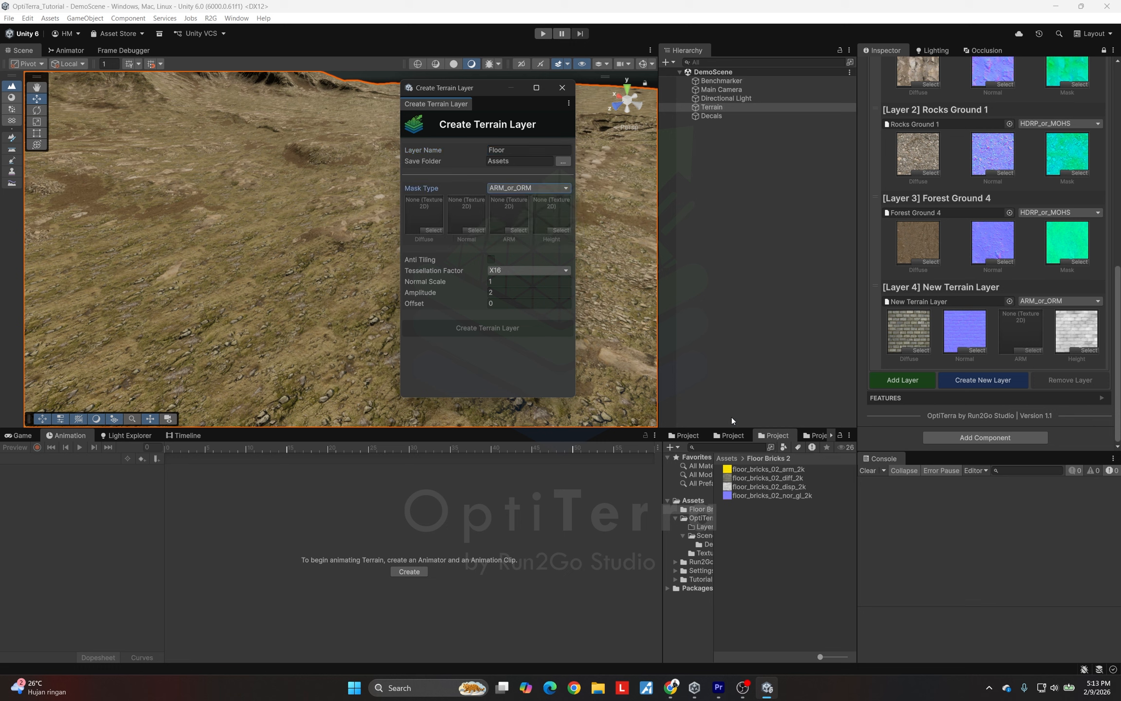
Assign the floor_bricks_02 maps to the Floor layer's ARM, Normal, Diffuse and Height slots and set its Tessellation Factor to X8
{"action": "left_click_drag", "start_coordinate": [769, 468], "coordinate": [509, 215]}
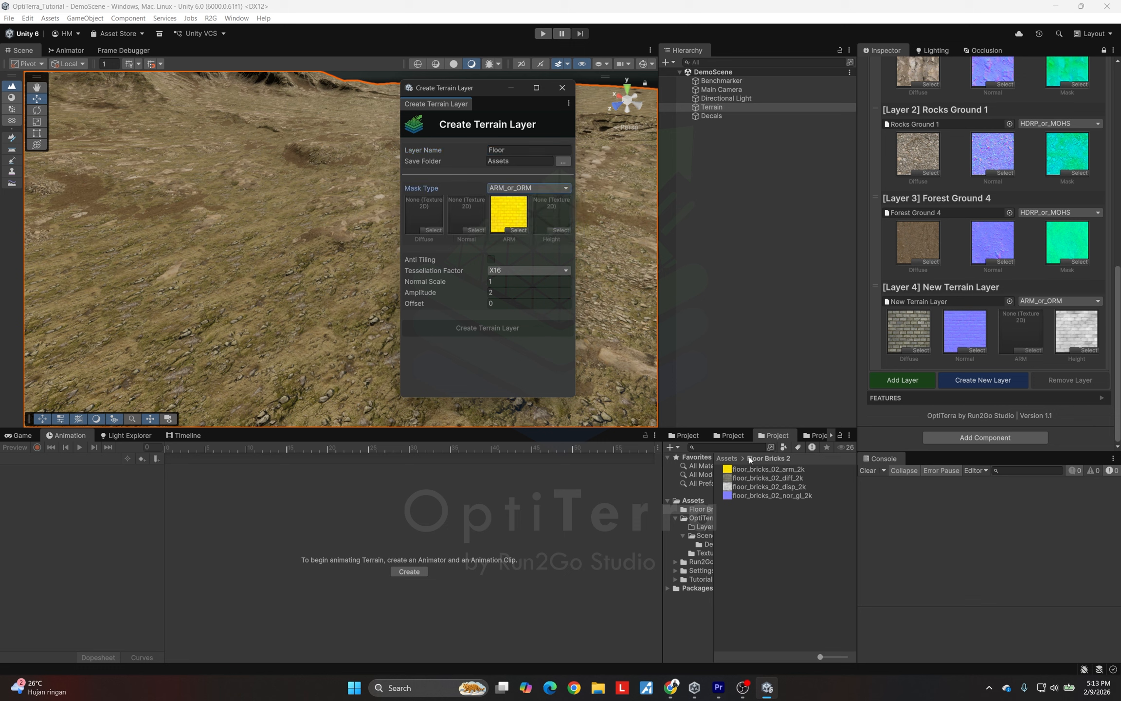
{"action": "left_click_drag", "start_coordinate": [760, 494], "coordinate": [465, 217]}
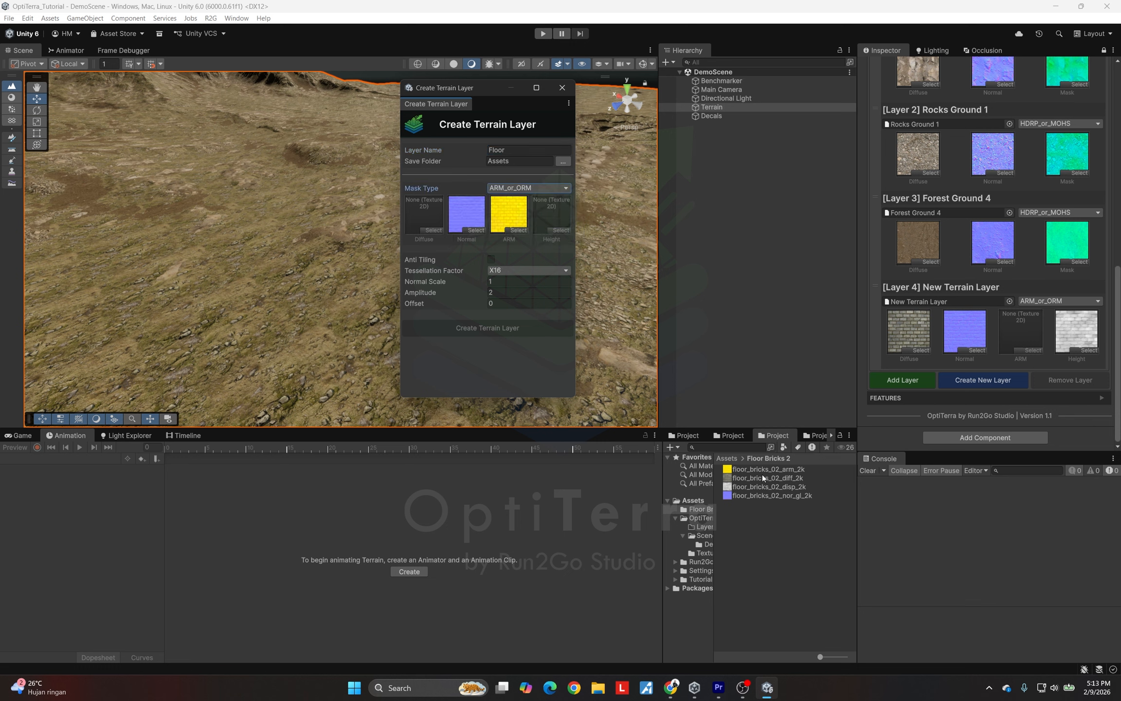
{"action": "left_click_drag", "start_coordinate": [762, 474], "coordinate": [424, 215]}
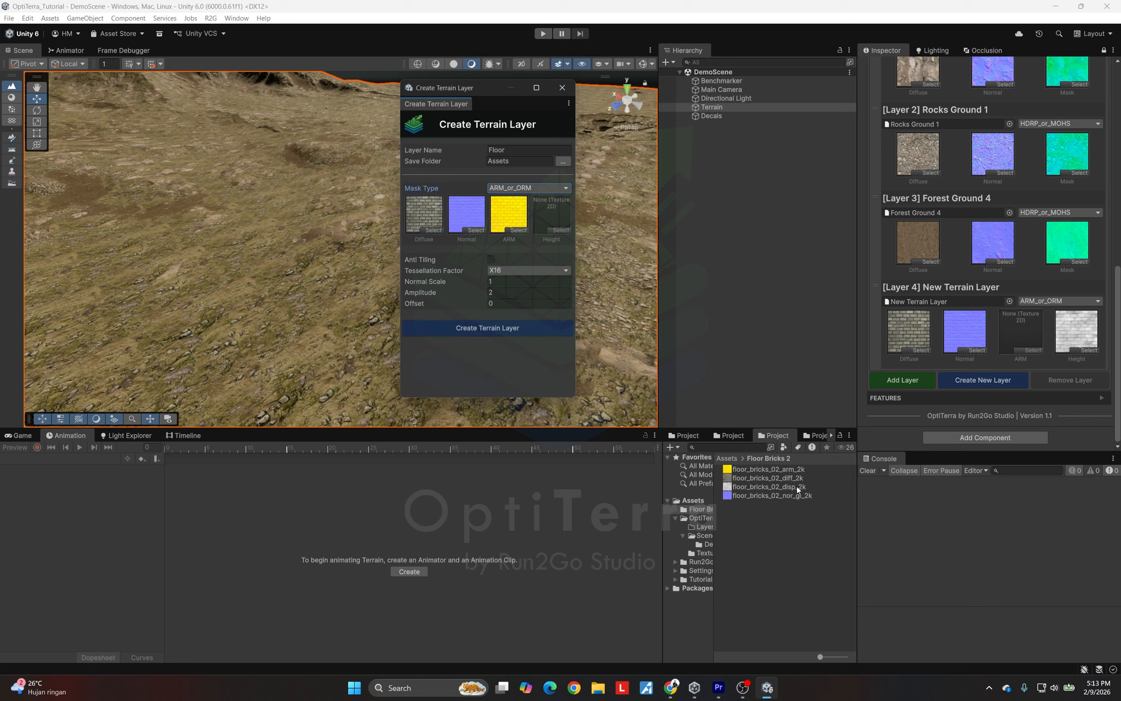
{"action": "left_click_drag", "start_coordinate": [797, 486], "coordinate": [555, 221]}
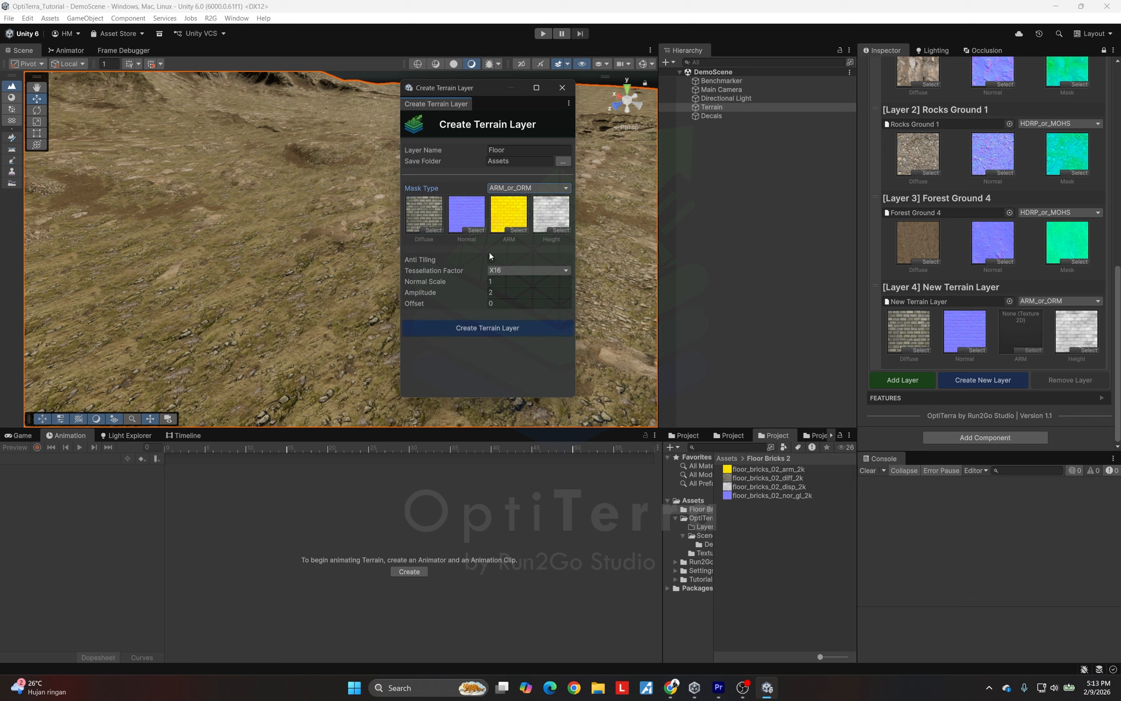
{"action": "left_click", "coordinate": [494, 271]}
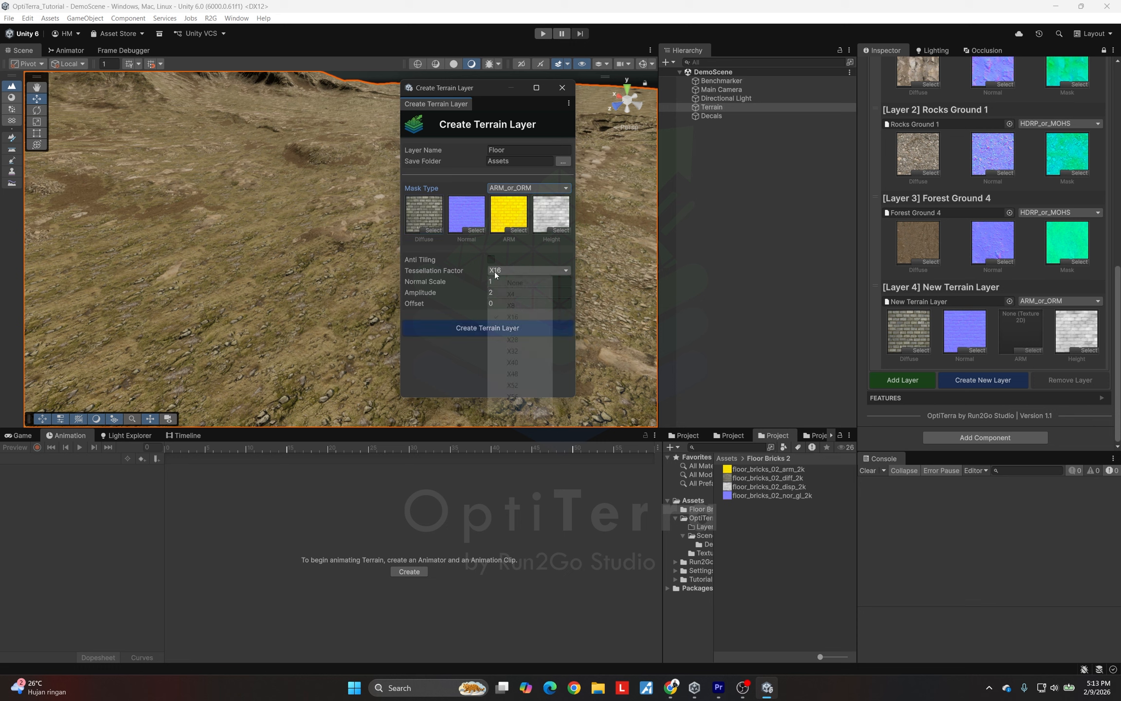
{"action": "left_click", "coordinate": [523, 305]}
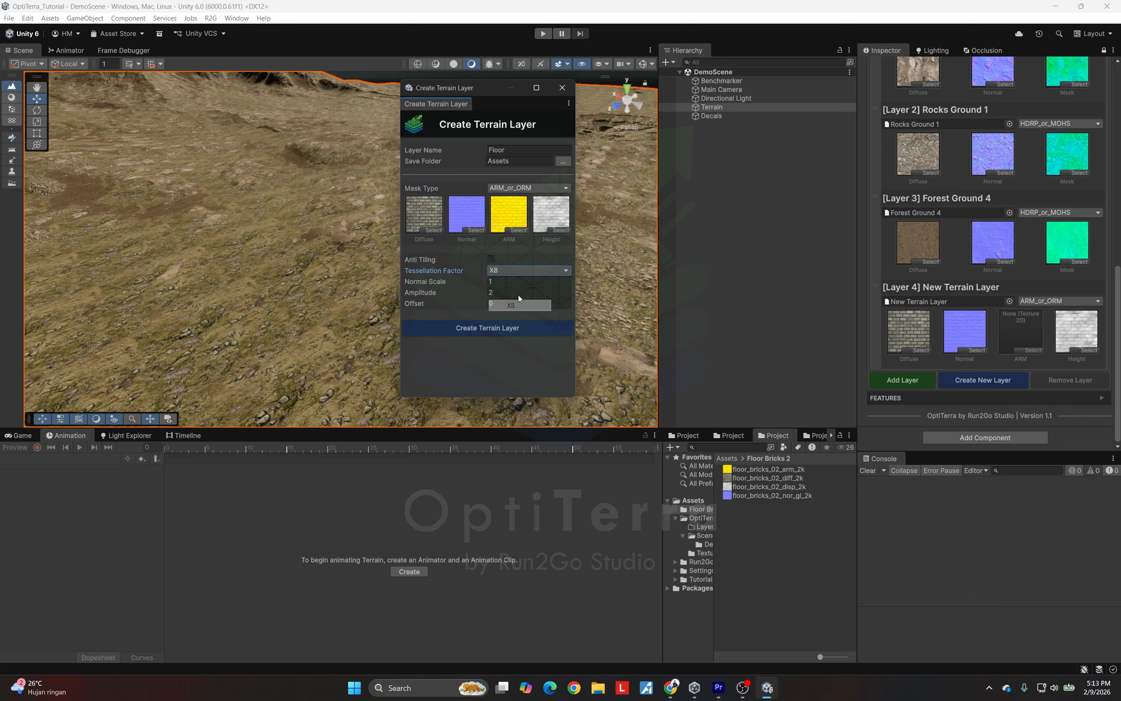
Enable Anti Tiling for the Floor layer and create the terrain layer
{"action": "left_click", "coordinate": [491, 259]}
{"action": "left_click", "coordinate": [515, 329]}
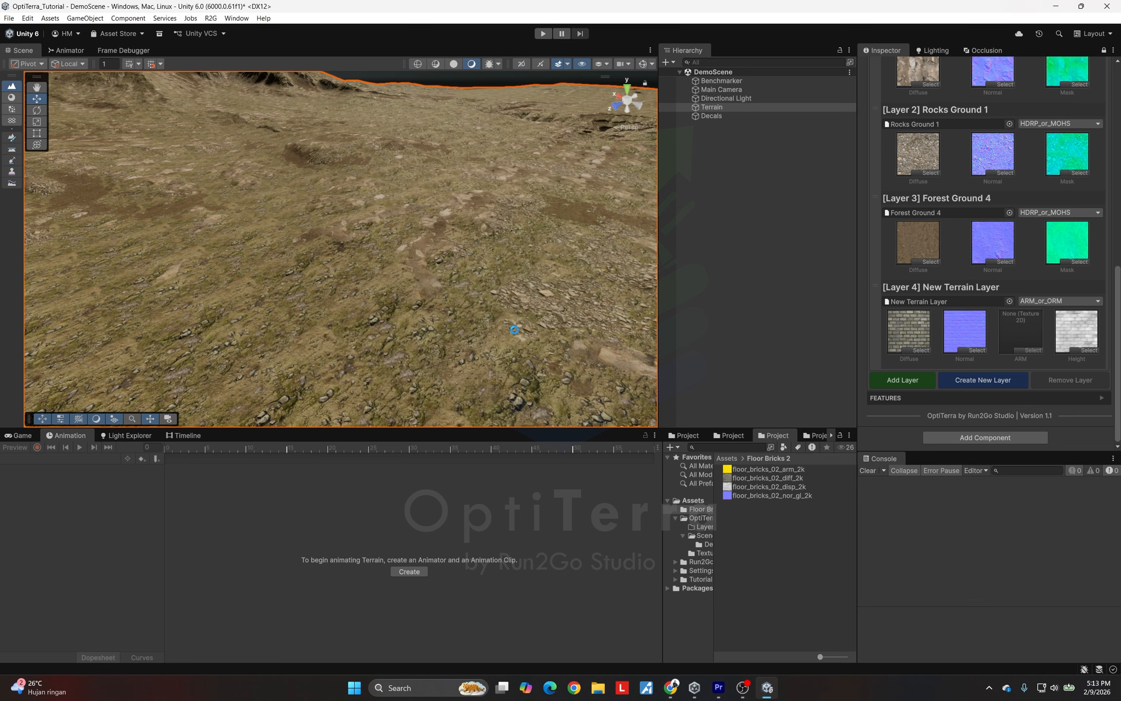
Select the Terrain object, take its OptiTerra Manager out of Info Mode and remove the layer named New Terrain Layer
{"action": "left_click", "coordinate": [791, 108]}
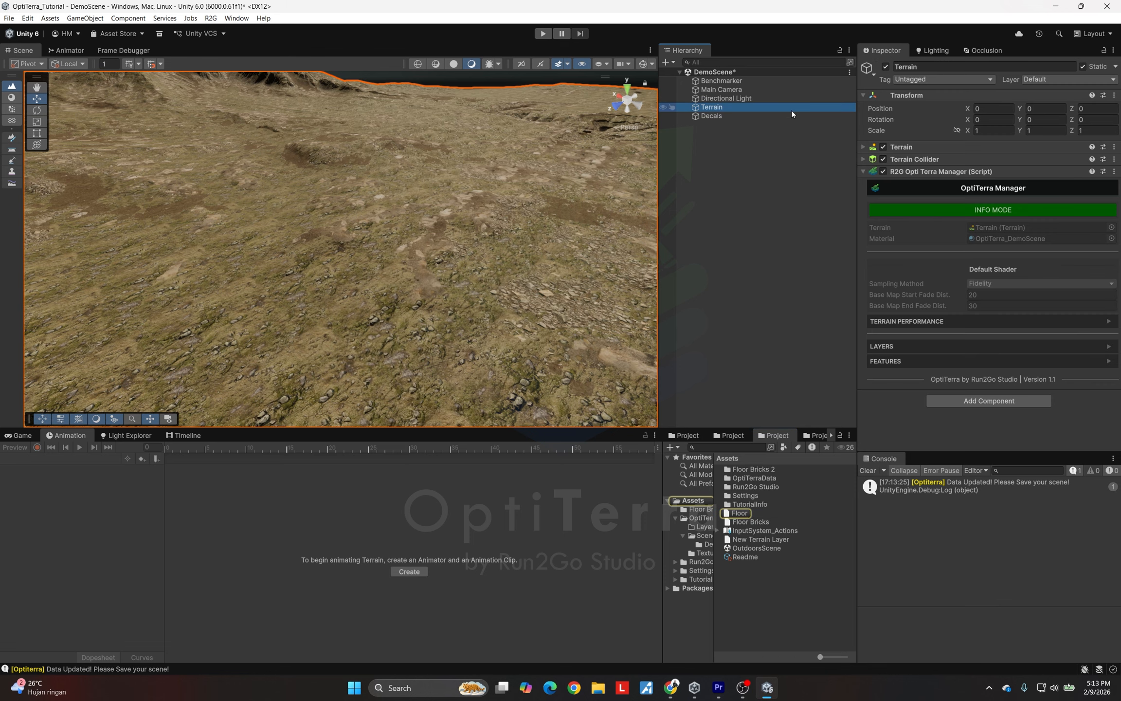
{"action": "left_click", "coordinate": [975, 210]}
{"action": "scroll", "coordinate": [983, 274], "scroll_direction": "down", "scroll_amount": 10}
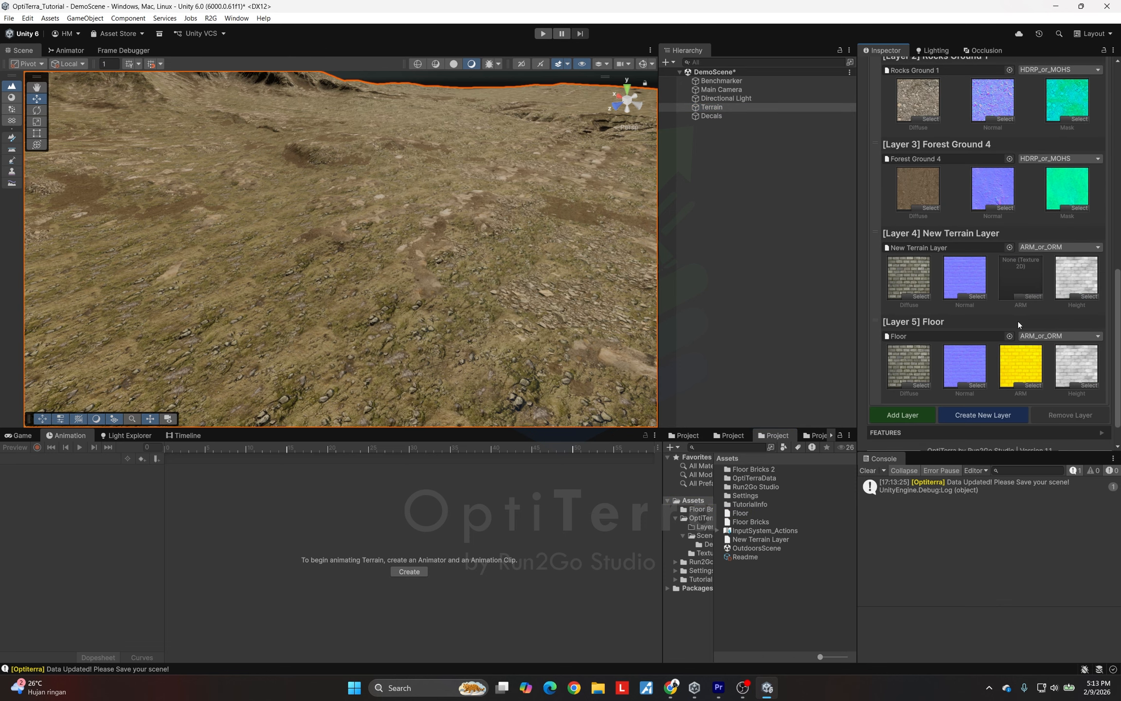
{"action": "left_click", "coordinate": [988, 243]}
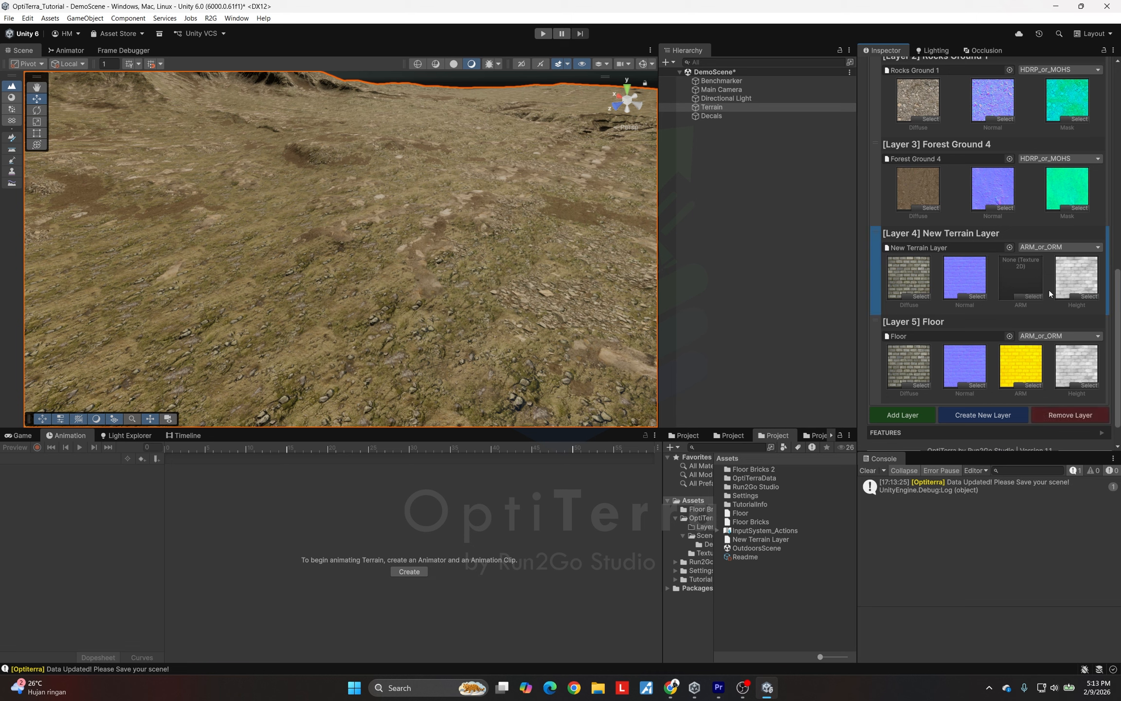
{"action": "left_click", "coordinate": [1072, 412]}
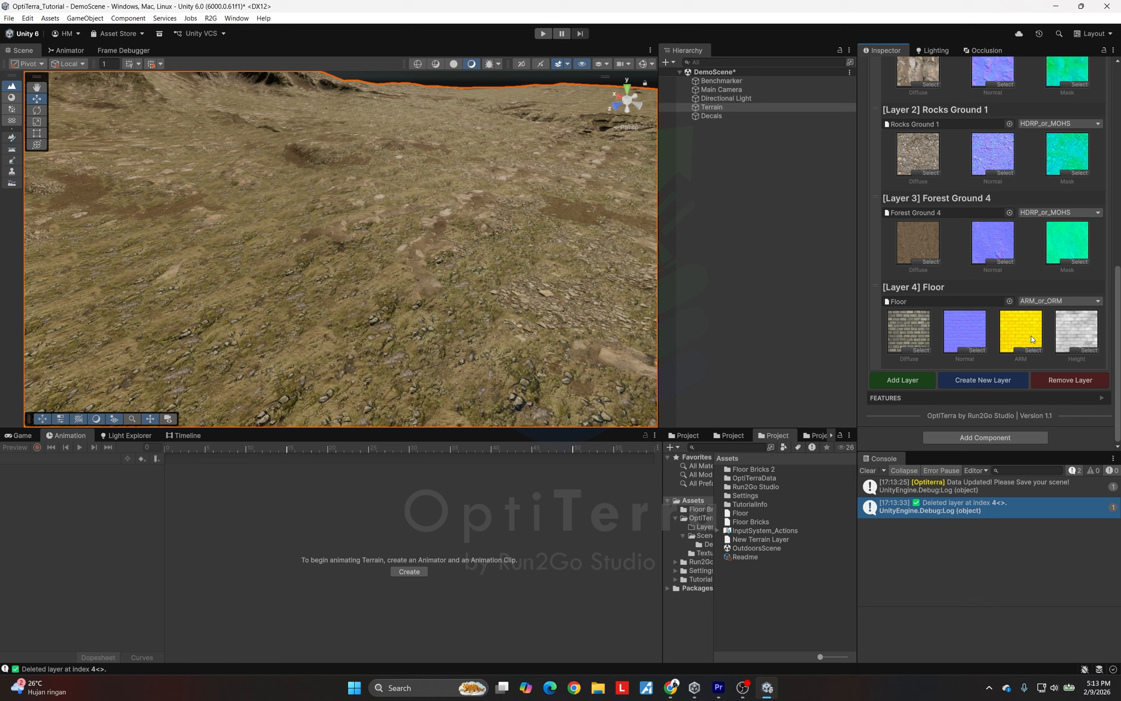
Rebuild the terrain's texture array and generate the Texture2DArray for the current layers
{"action": "scroll", "coordinate": [1012, 333], "scroll_direction": "up", "scroll_amount": 5}
{"action": "scroll", "coordinate": [1000, 158], "scroll_direction": "up", "scroll_amount": 3}
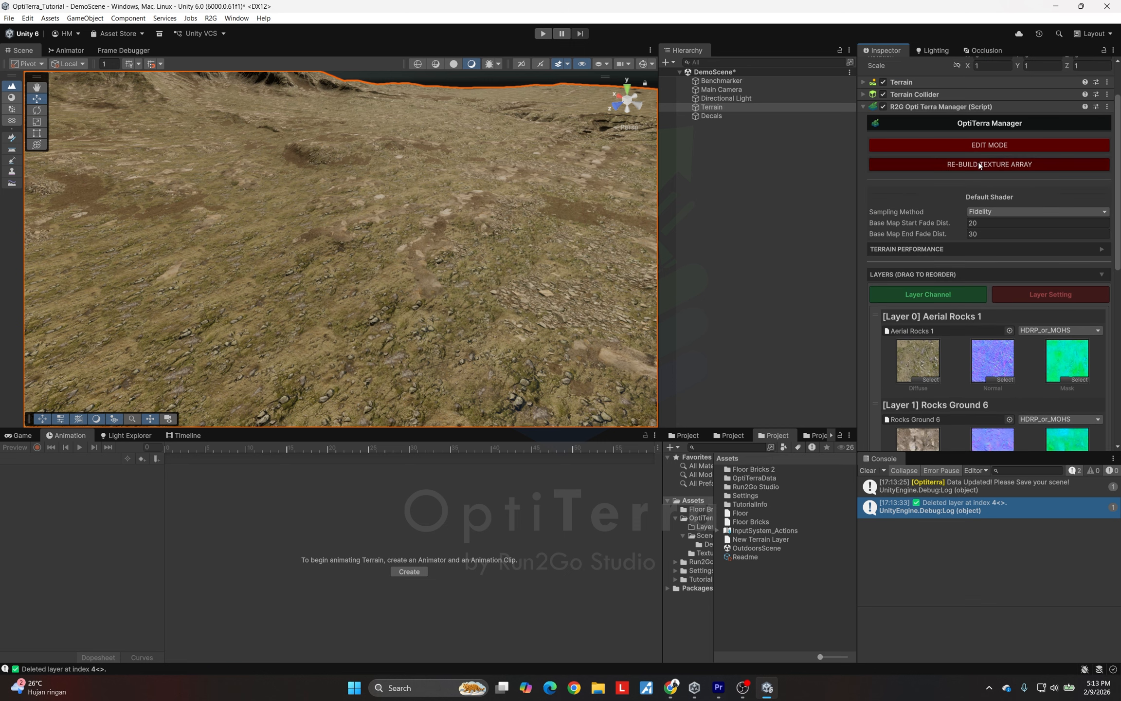
{"action": "left_click", "coordinate": [979, 164]}
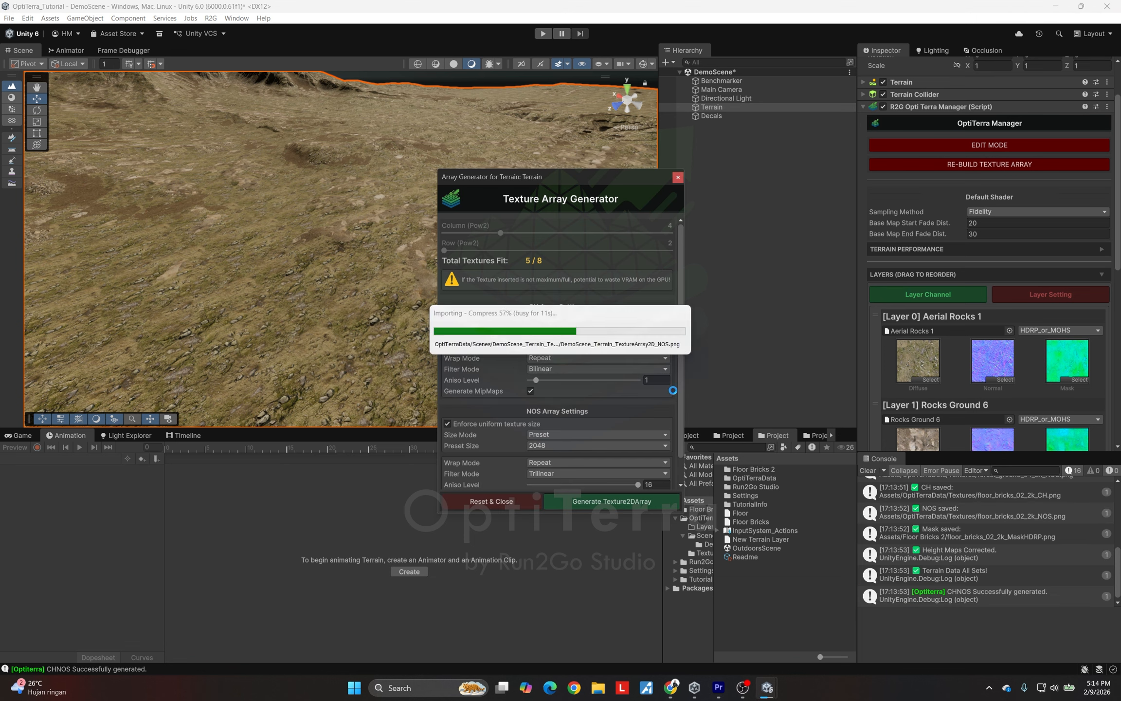
{"action": "left_click", "coordinate": [638, 370]}
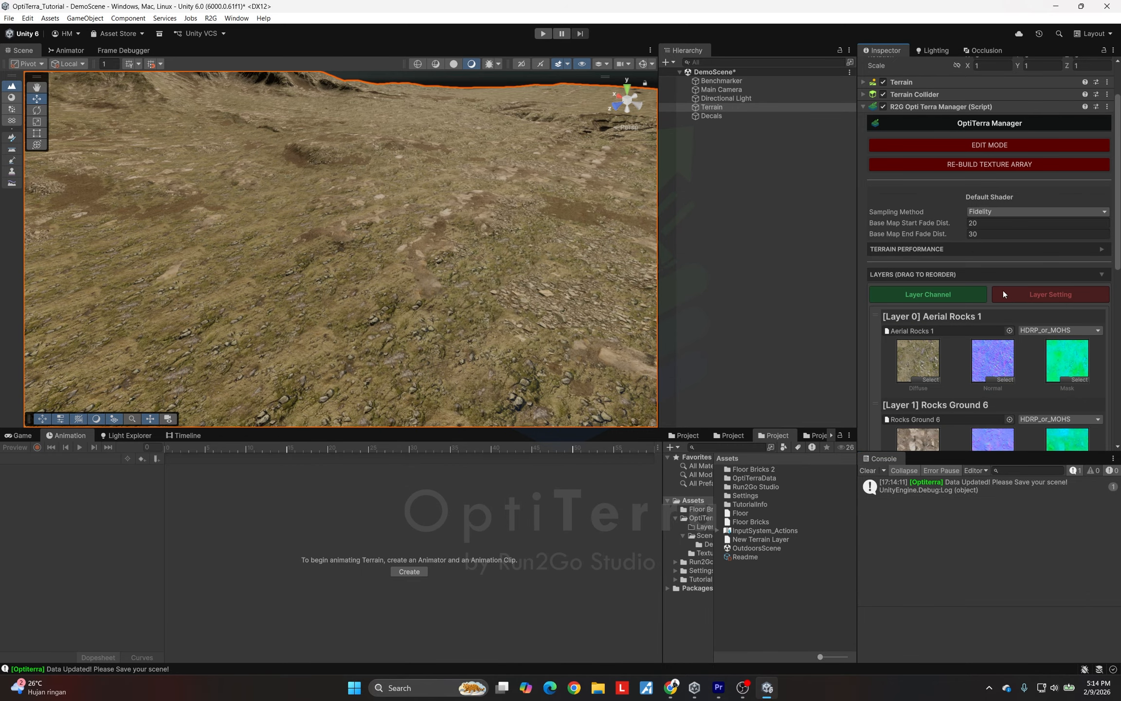
Switch the layer list to Layer Setting and review the settings of the terrain layers
{"action": "left_click", "coordinate": [1014, 294]}
{"action": "scroll", "coordinate": [999, 301], "scroll_direction": "down", "scroll_amount": 3}
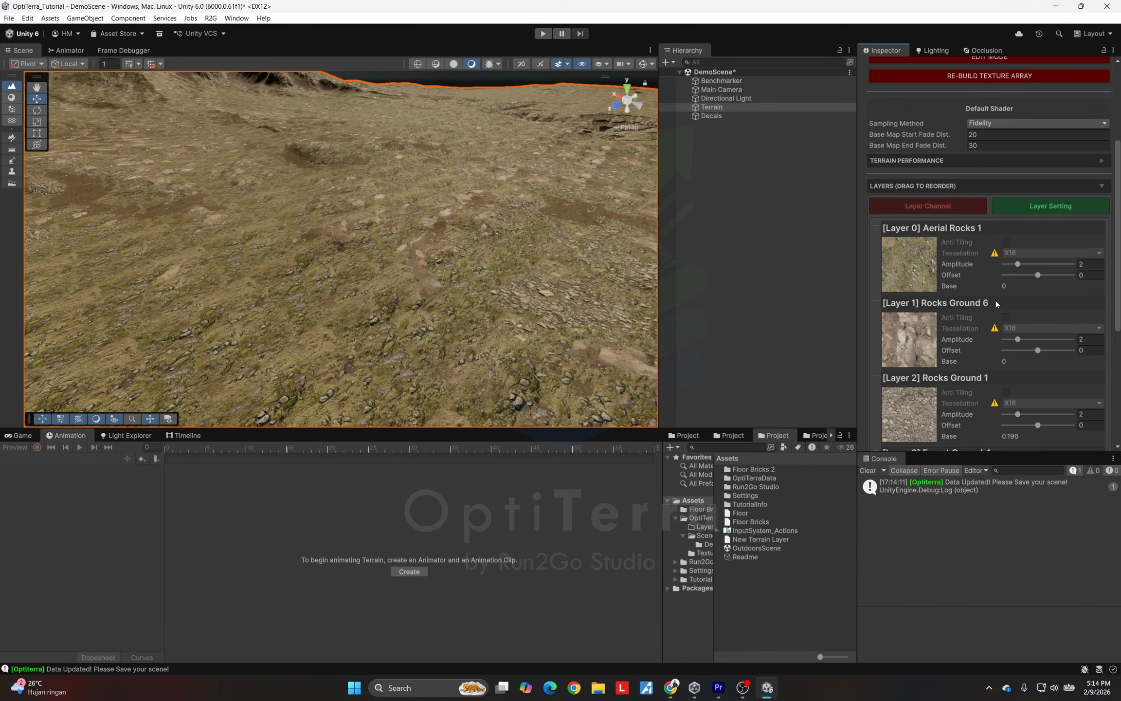
{"action": "scroll", "coordinate": [987, 297], "scroll_direction": "down", "scroll_amount": 2}
{"action": "scroll", "coordinate": [987, 297], "scroll_direction": "up", "scroll_amount": 5}
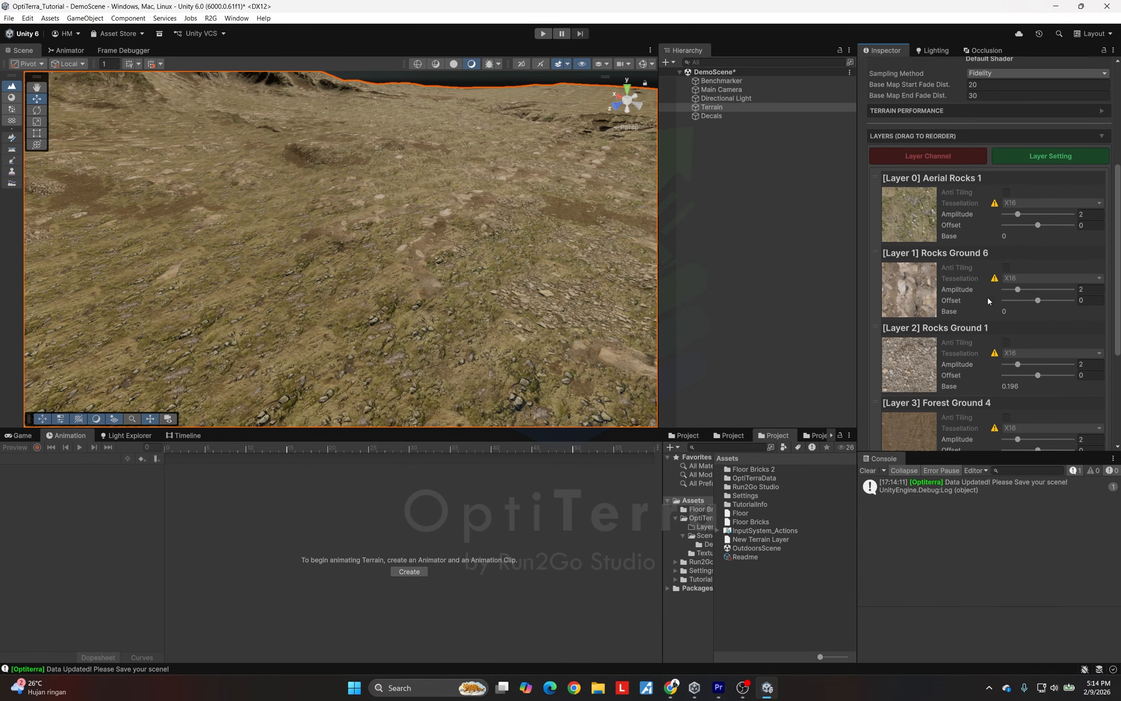
Set the terrain's Sampling Method to Performance
{"action": "left_click", "coordinate": [993, 193]}
{"action": "left_click", "coordinate": [1022, 214]}
{"action": "scroll", "coordinate": [991, 246], "scroll_direction": "down", "scroll_amount": 2}
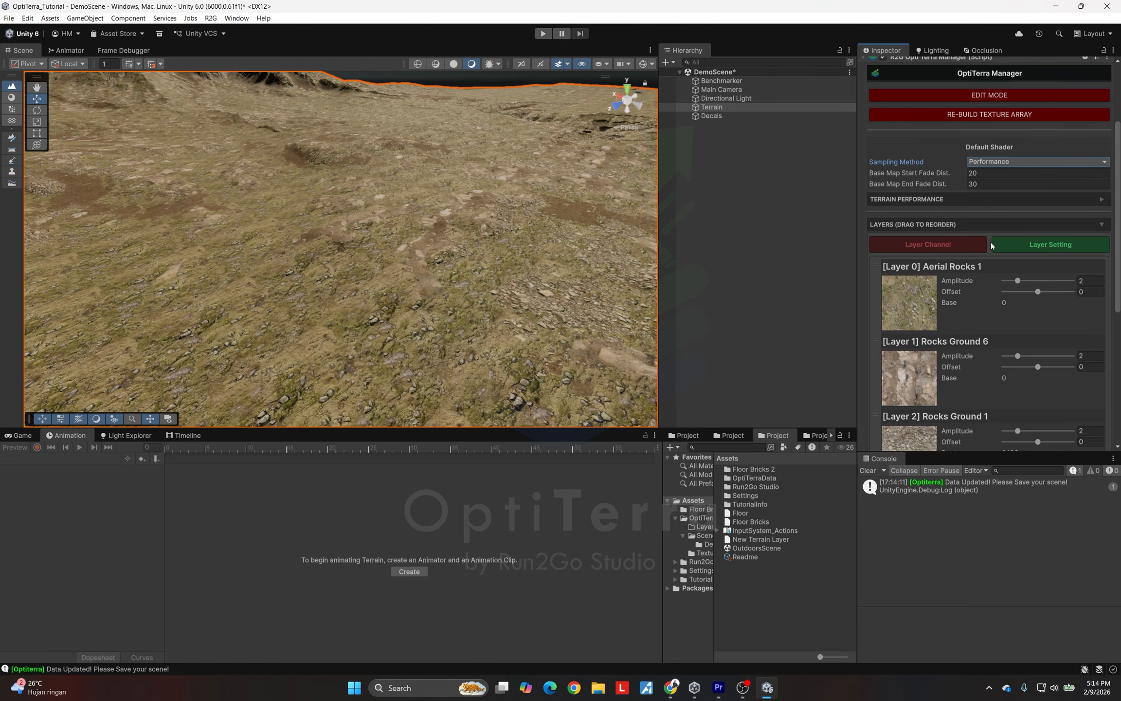
Try an Offset of -2.52 on the Aerial Rocks 1 layer and undo it
{"action": "mouse_move", "coordinate": [1018, 221]}
{"action": "left_mouse_down"}
{"action": "mouse_move", "coordinate": [1006, 230]}
{"action": "mouse_move", "coordinate": [1017, 231]}
{"action": "left_mouse_up"}
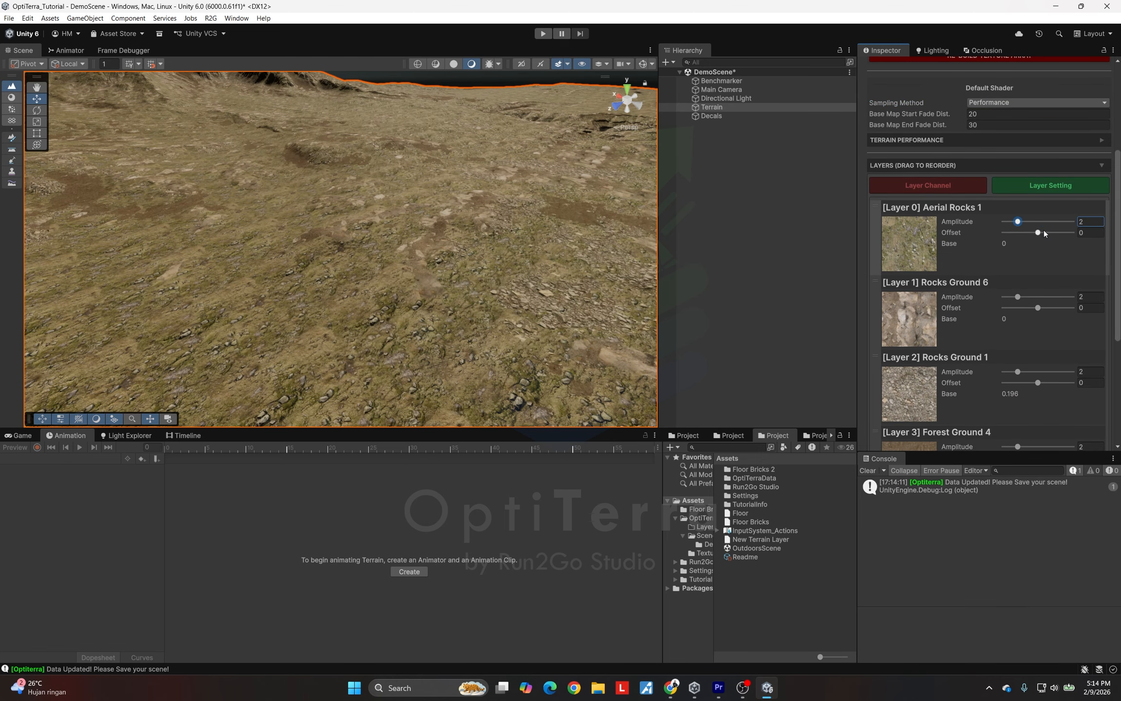
{"action": "scroll", "coordinate": [1027, 224], "scroll_direction": "down", "scroll_amount": 2}
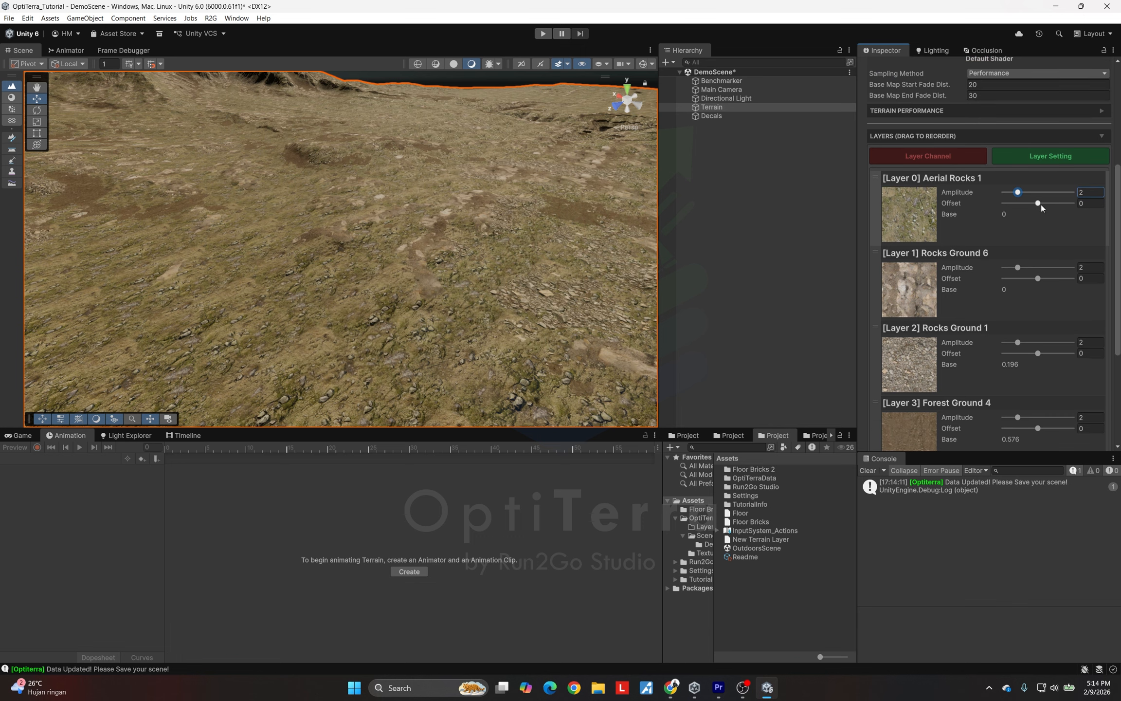
{"action": "left_click_drag", "start_coordinate": [1041, 204], "coordinate": [1021, 216]}
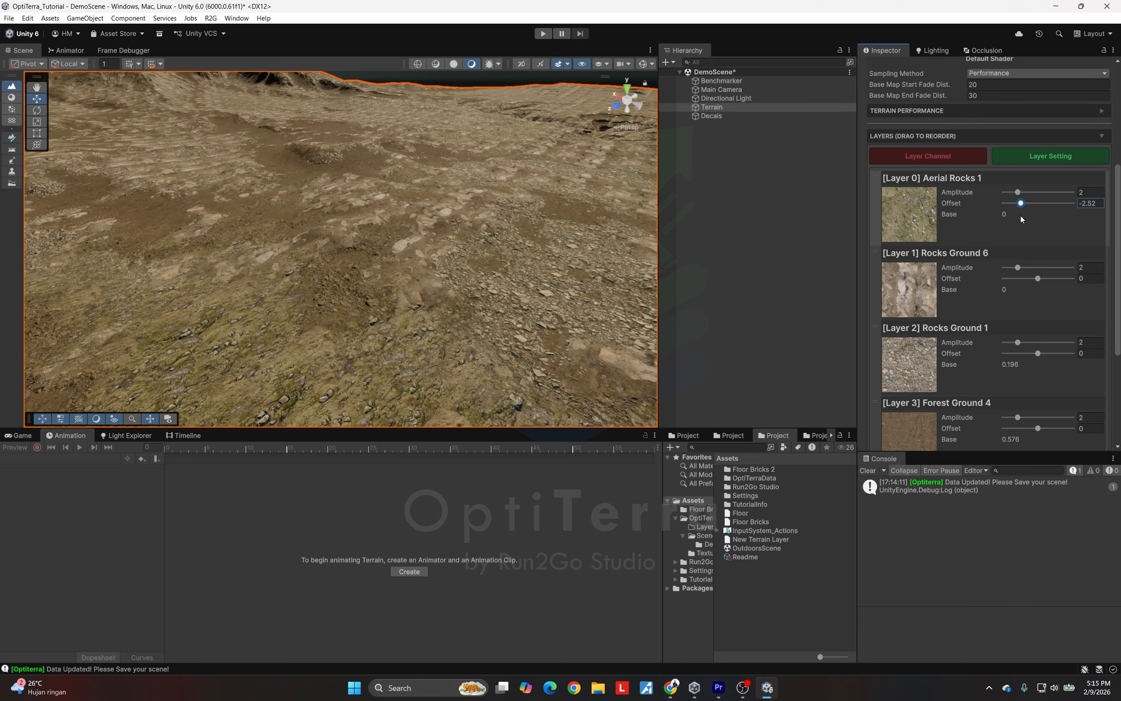
{"action": "key", "text": "ctrl+z"}
Set the terrain's Sampling Method back to Fidelity
{"action": "scroll", "coordinate": [1029, 178], "scroll_direction": "up", "scroll_amount": 3}
{"action": "left_click", "coordinate": [1012, 162]}
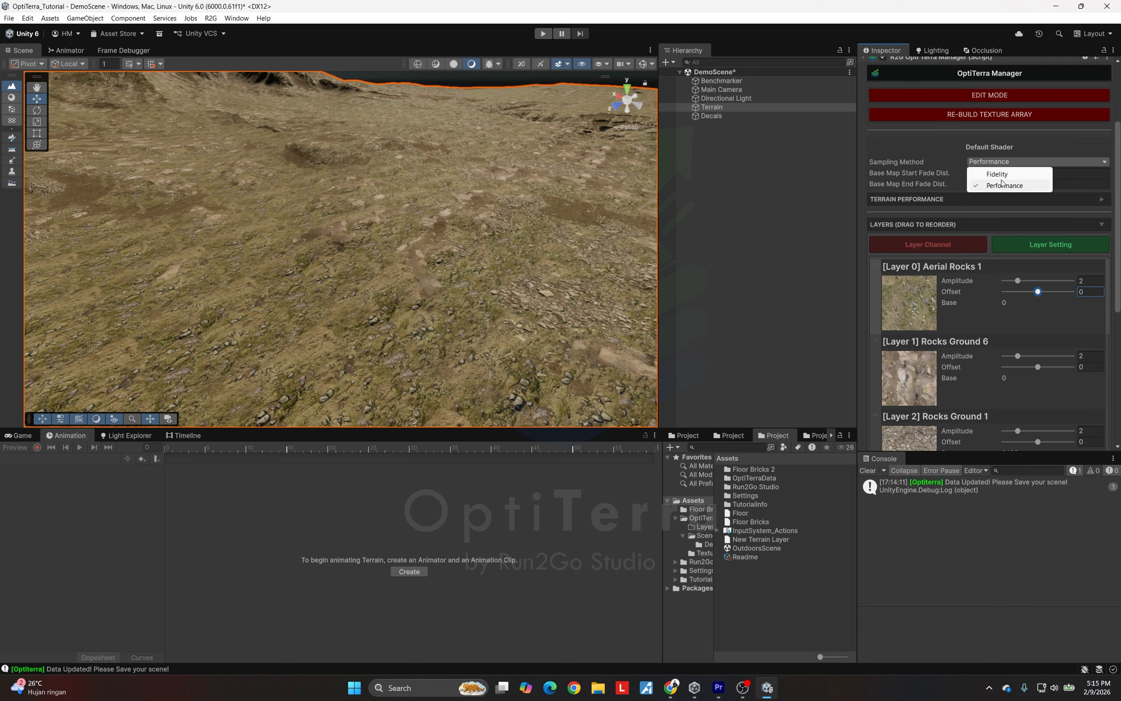
{"action": "left_click", "coordinate": [998, 174]}
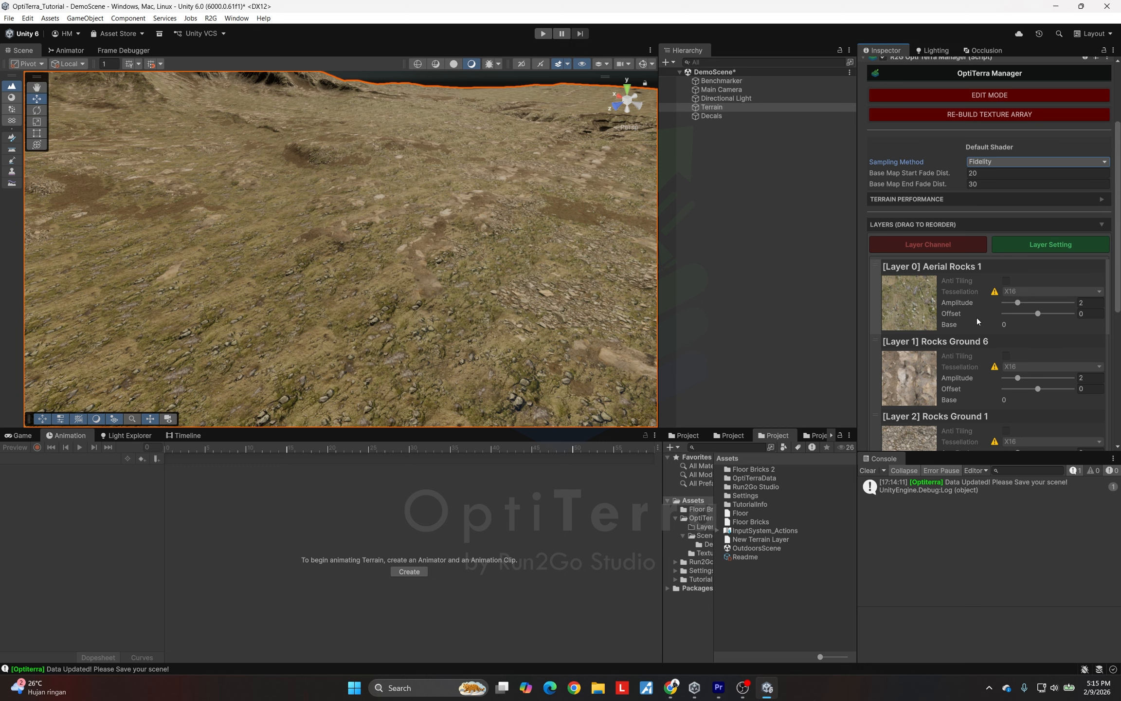
Try different Amplitude and Offset values on the Aerial Rocks 1 layer over two terrain areas and undo them
{"action": "scroll", "coordinate": [976, 318], "scroll_direction": "down", "scroll_amount": 3}
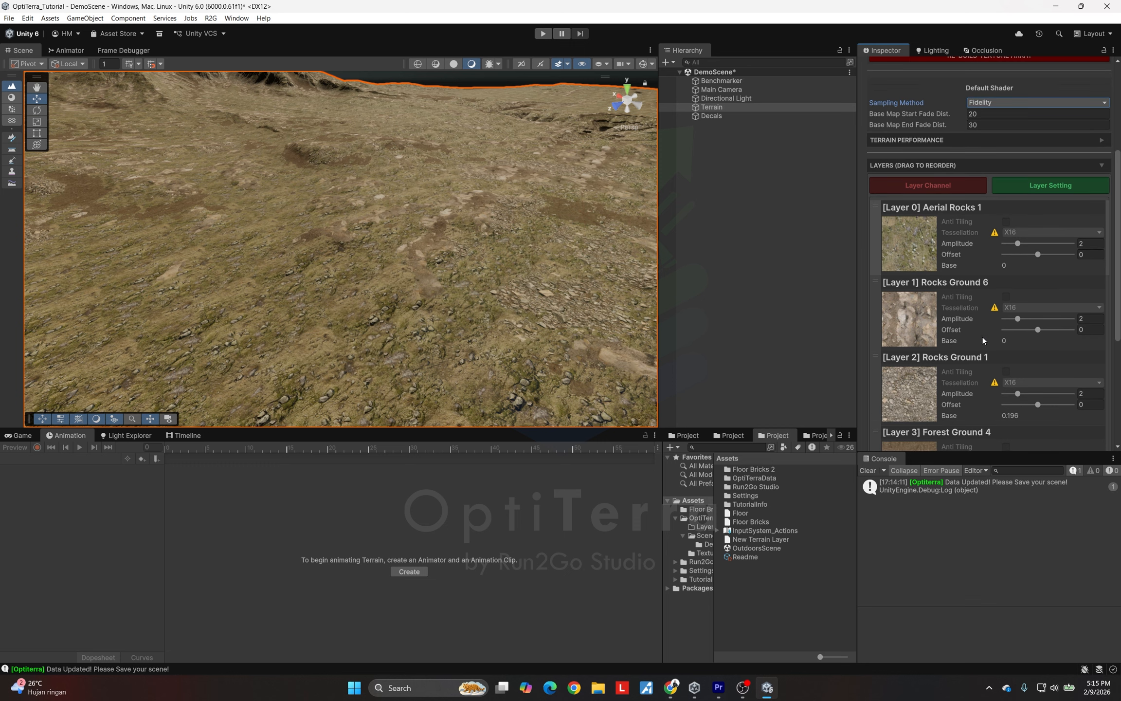
{"action": "scroll", "coordinate": [983, 336], "scroll_direction": "down", "scroll_amount": 3}
{"action": "scroll", "coordinate": [984, 322], "scroll_direction": "up", "scroll_amount": 5}
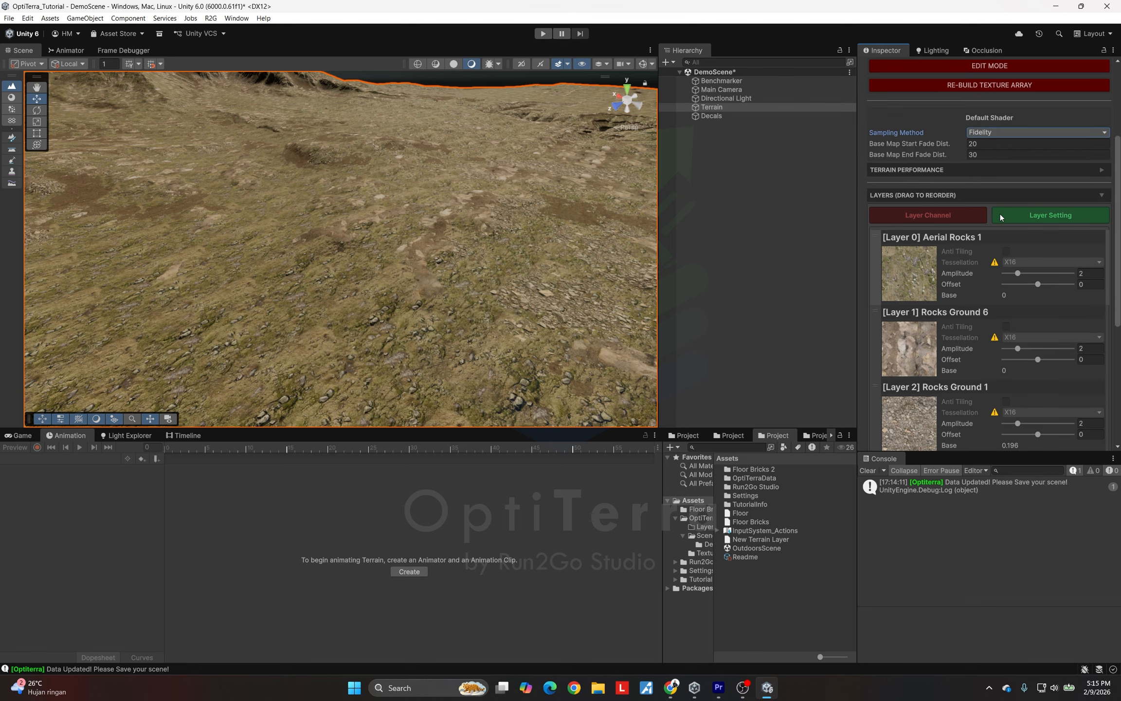
{"action": "scroll", "coordinate": [970, 295], "scroll_direction": "down", "scroll_amount": 7}
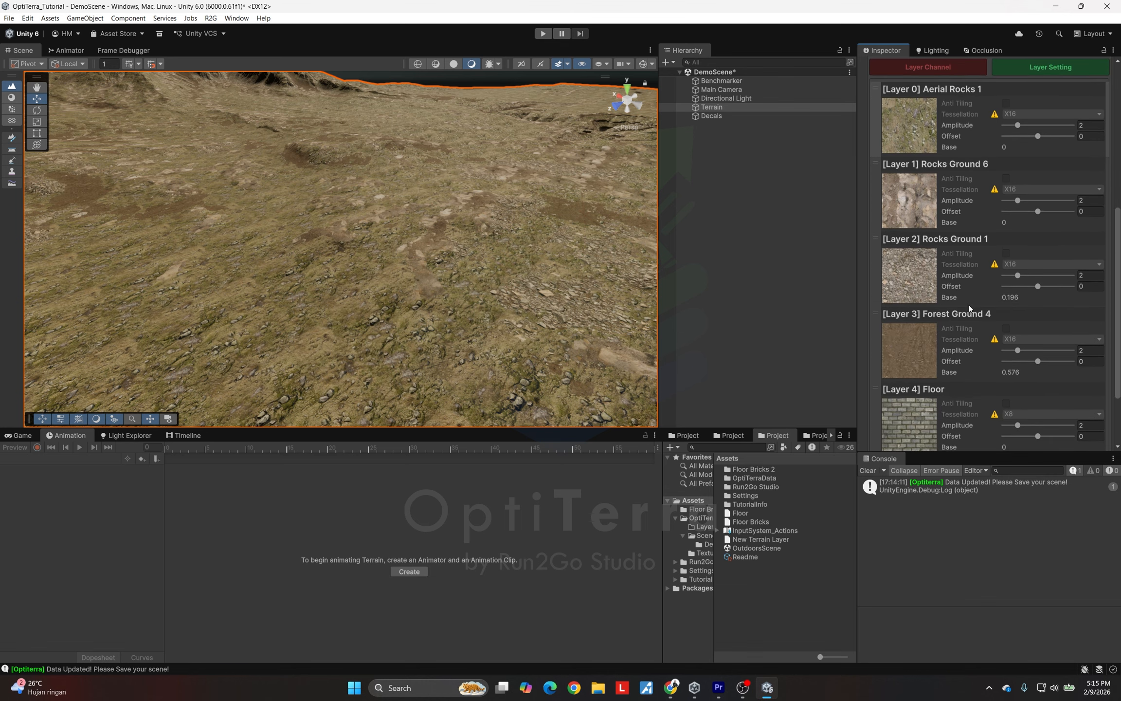
{"action": "right_click_drag", "start_coordinate": [463, 209], "coordinate": [437, 247]}
{"action": "left_click_drag", "start_coordinate": [1015, 126], "coordinate": [1059, 146]}
{"action": "key", "text": "ctrl+z"}
{"action": "key", "text": "ctrl+z"}
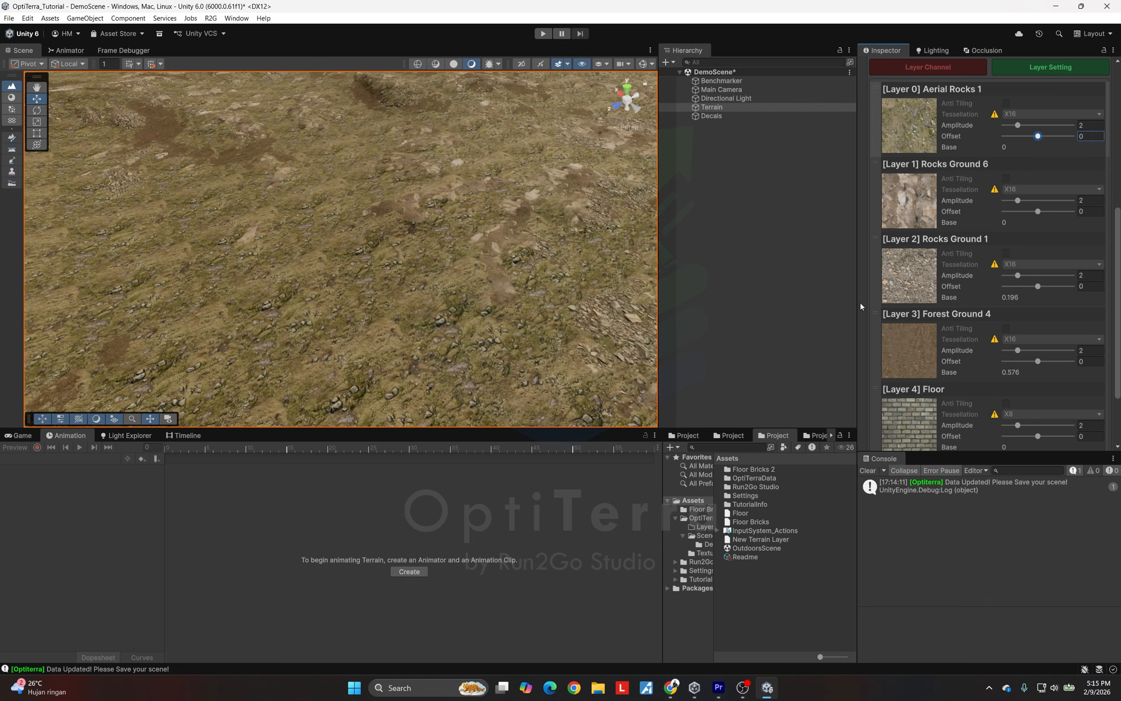
{"action": "key", "text": "a"}
{"action": "mouse_move", "coordinate": [507, 234]}
{"action": "right_mouse_down"}
{"action": "mouse_move", "coordinate": [497, 225]}
{"action": "mouse_move", "coordinate": [510, 243]}
{"action": "right_mouse_up"}
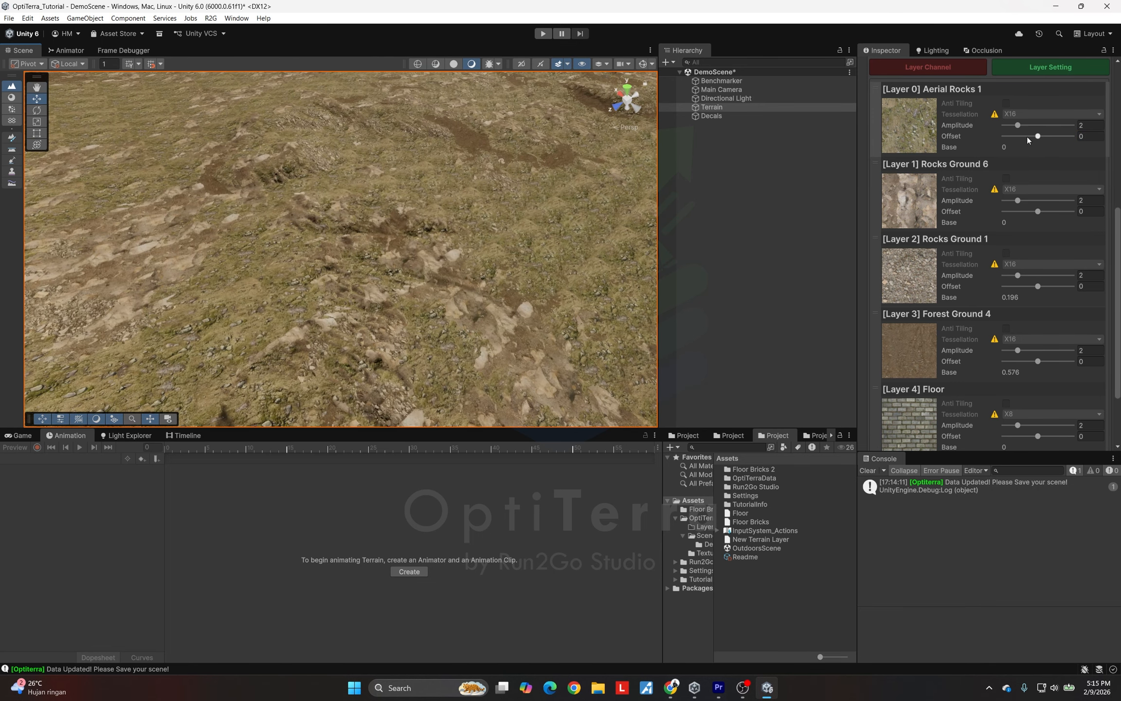
{"action": "mouse_move", "coordinate": [1029, 139]}
{"action": "left_mouse_down"}
{"action": "mouse_move", "coordinate": [1016, 140]}
{"action": "mouse_move", "coordinate": [1070, 146]}
{"action": "mouse_move", "coordinate": [1040, 148]}
{"action": "left_mouse_up"}
{"action": "key", "text": "ctrl+z"}
Try a different Offset on the Rocks Ground 1 layer over the rocky ridge and return it to 0
{"action": "right_click_drag", "start_coordinate": [531, 192], "coordinate": [421, 252]}
{"action": "key", "text": "w"}
{"action": "key", "text": "d"}
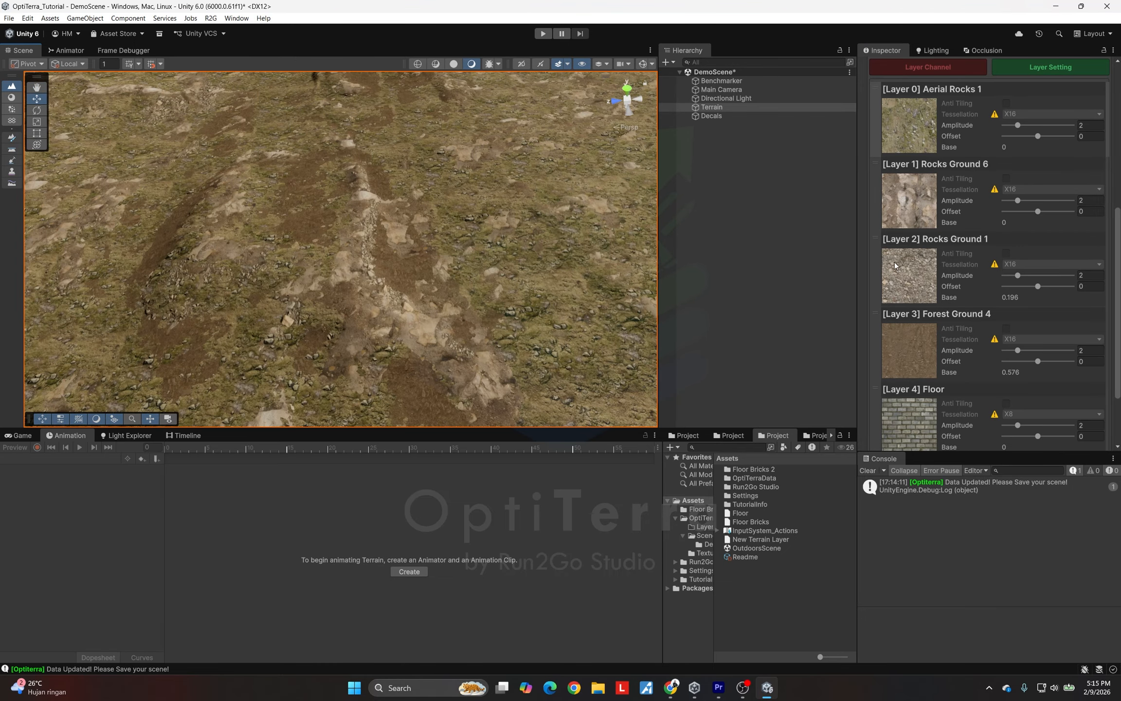
{"action": "mouse_move", "coordinate": [1039, 287]}
{"action": "left_mouse_down"}
{"action": "mouse_move", "coordinate": [1026, 287]}
{"action": "mouse_move", "coordinate": [1051, 286]}
{"action": "mouse_move", "coordinate": [1040, 291]}
{"action": "left_mouse_up"}
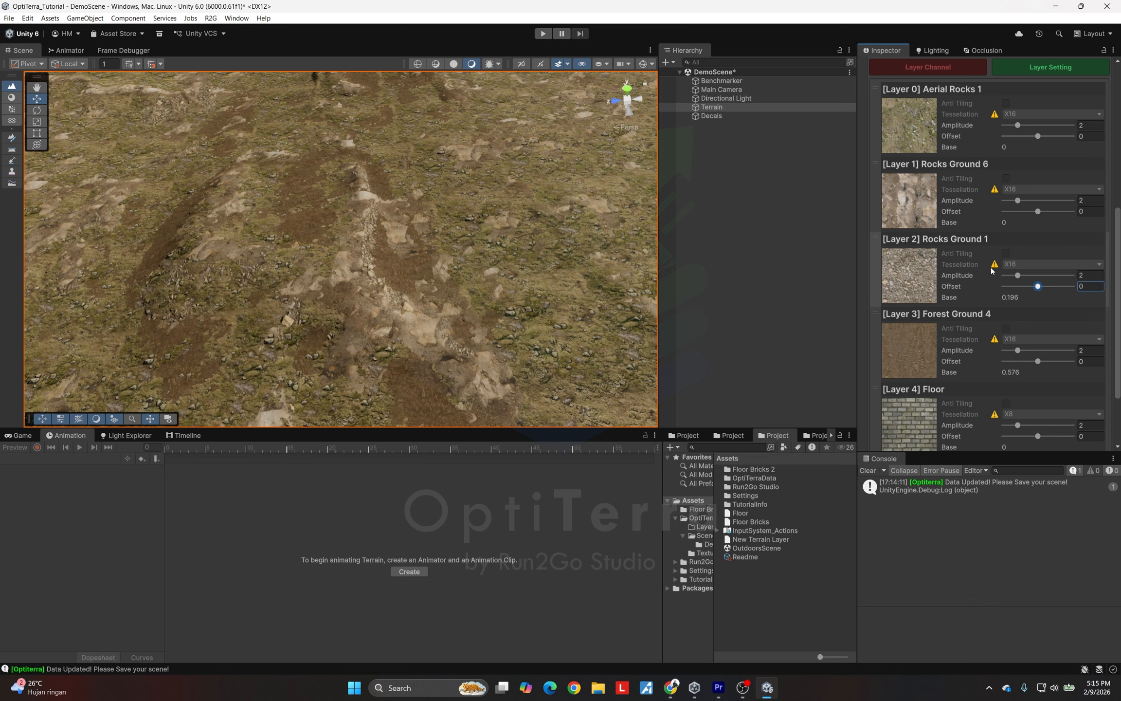
Collapse the layer list, expand the terrain's Features and set the Height Transition to 0.35
{"action": "scroll", "coordinate": [990, 267], "scroll_direction": "down", "scroll_amount": 3}
{"action": "scroll", "coordinate": [973, 285], "scroll_direction": "up", "scroll_amount": 5}
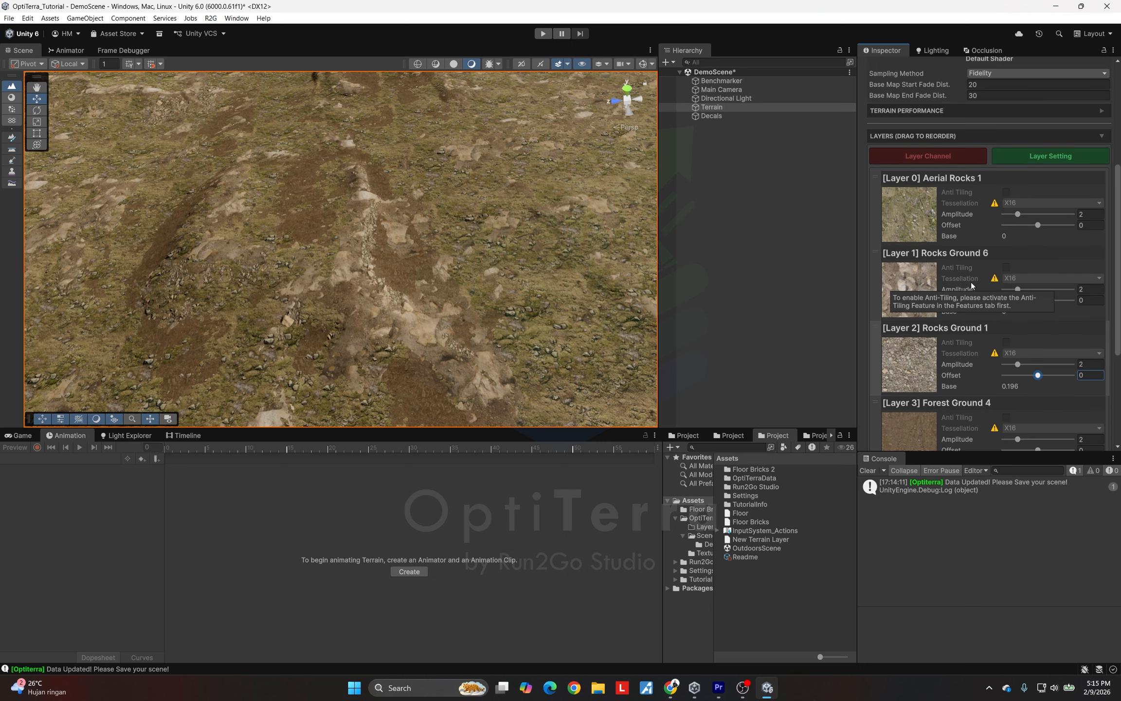
{"action": "scroll", "coordinate": [972, 286], "scroll_direction": "up", "scroll_amount": 2}
{"action": "left_click", "coordinate": [999, 169]}
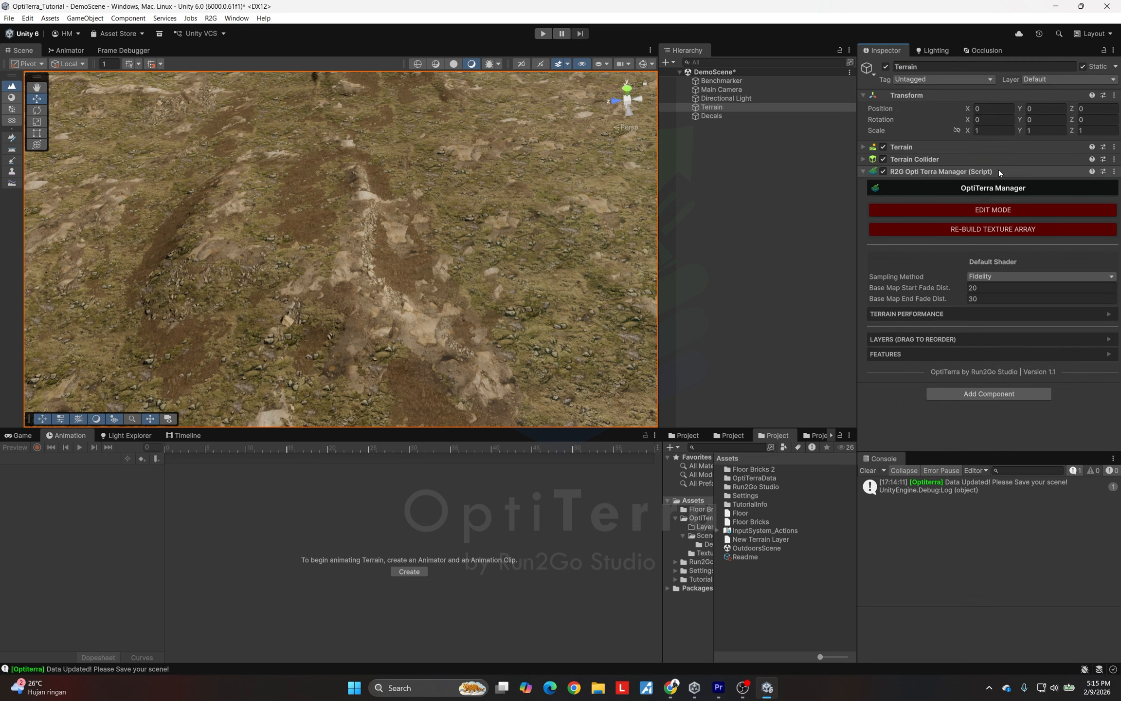
{"action": "left_click", "coordinate": [931, 351]}
{"action": "scroll", "coordinate": [936, 291], "scroll_direction": "down", "scroll_amount": 2}
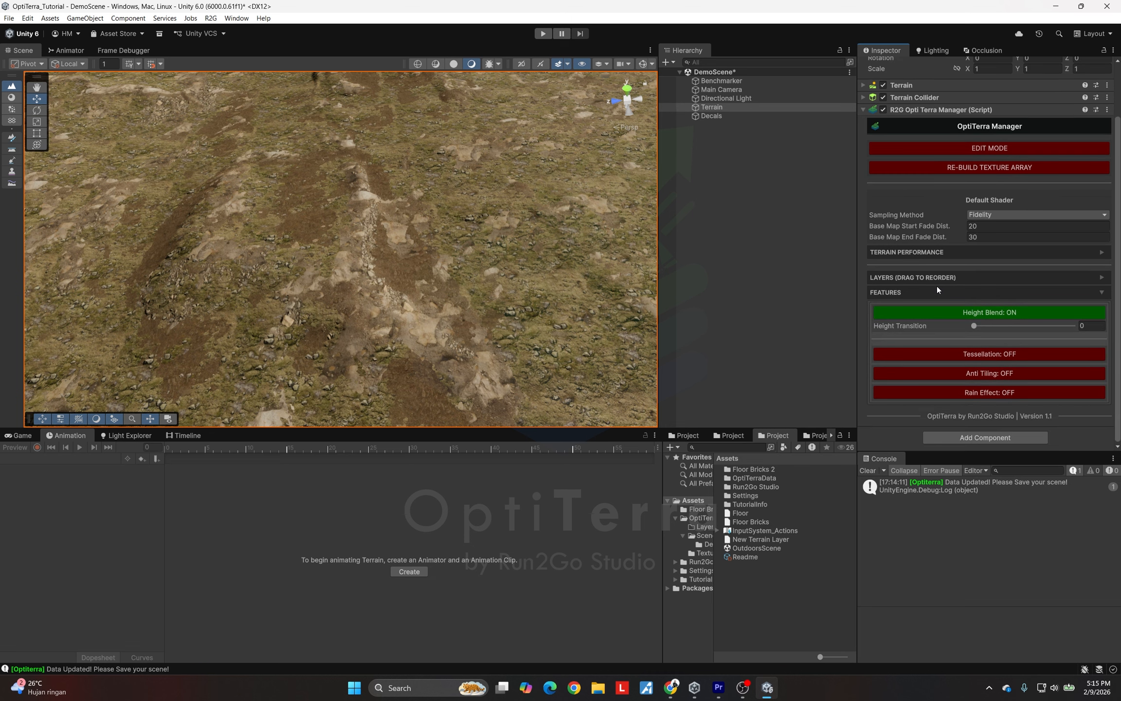
{"action": "left_click_drag", "start_coordinate": [976, 327], "coordinate": [988, 328]}
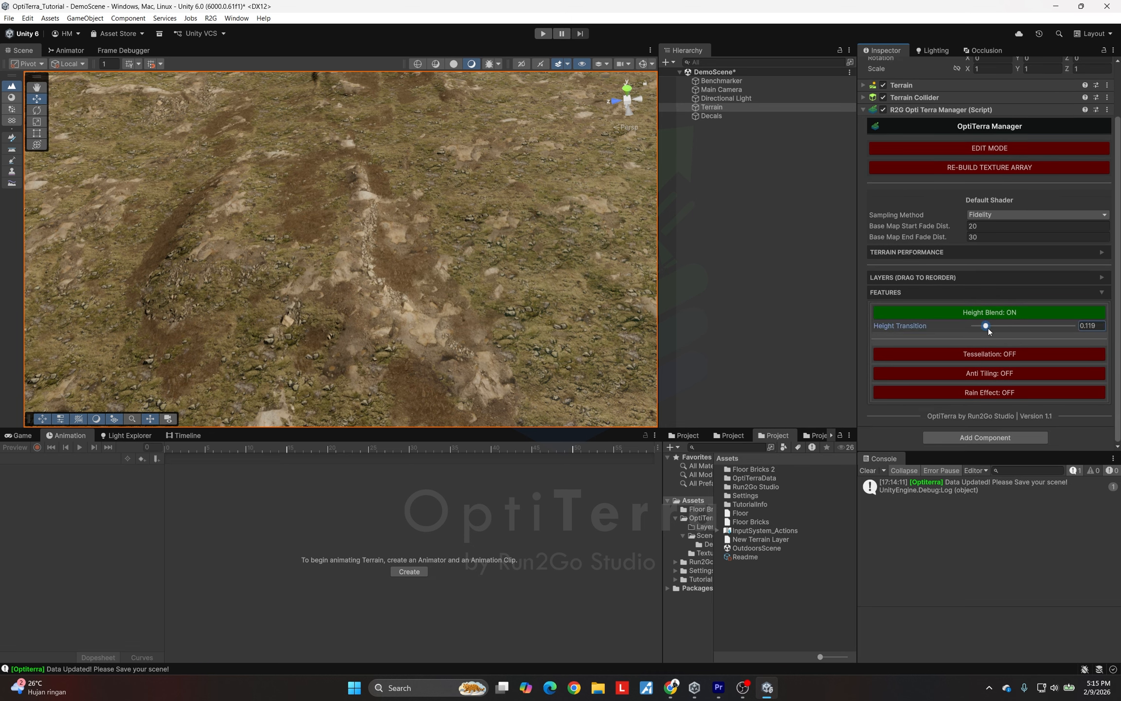
{"action": "left_click", "coordinate": [1083, 325]}
{"action": "type", "text": ".35"}
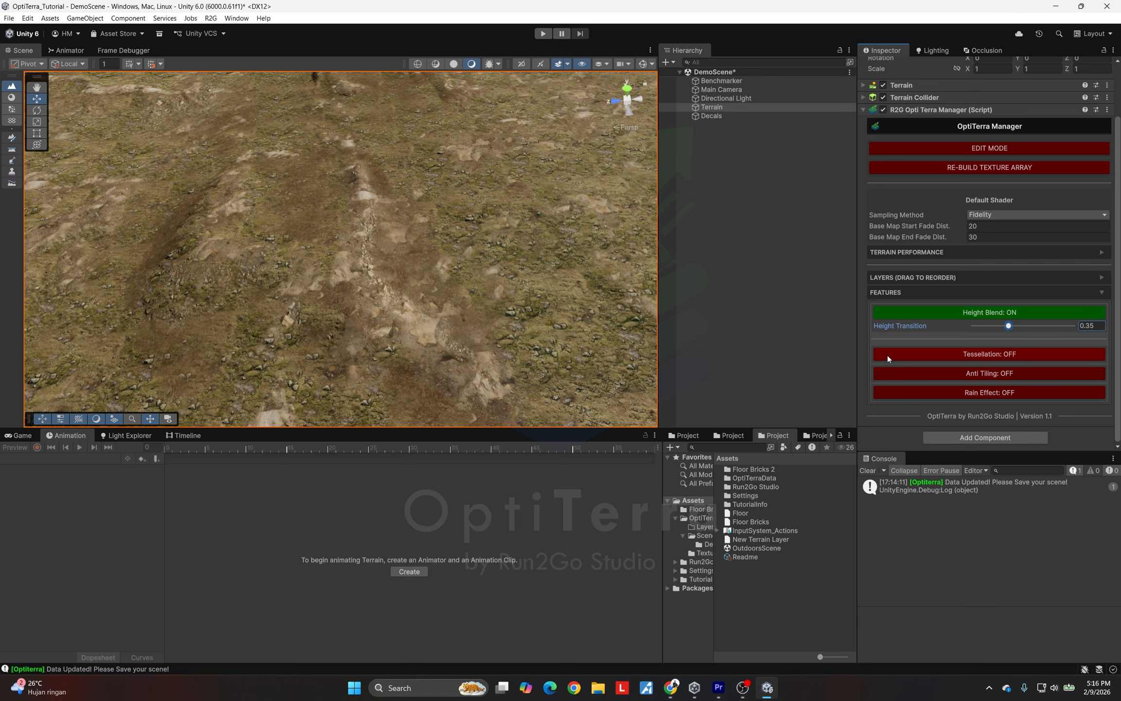
Toggle Height Blend off and on to compare the layer transitions, leaving it on, and inspect the ground up close
{"action": "left_click", "coordinate": [980, 312]}
{"action": "left_click", "coordinate": [984, 322]}
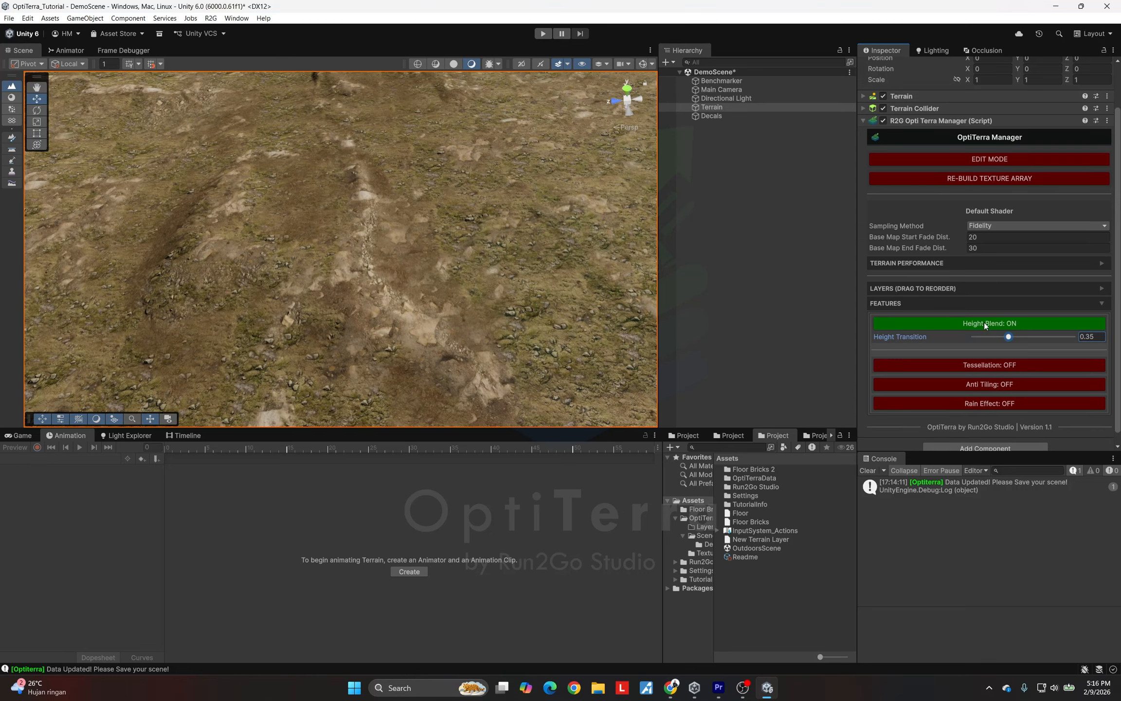
{"action": "left_click", "coordinate": [984, 322]}
{"action": "left_click", "coordinate": [985, 323]}
{"action": "left_click", "coordinate": [985, 323]}
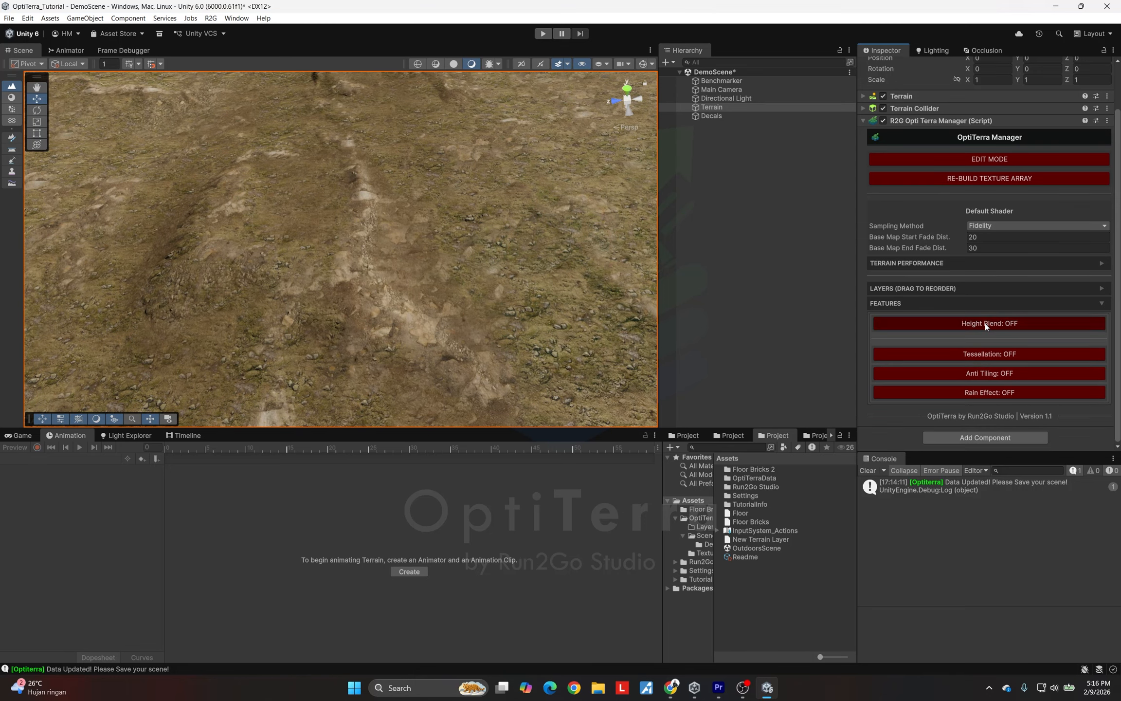
{"action": "left_click", "coordinate": [985, 323]}
{"action": "left_click", "coordinate": [985, 323]}
{"action": "left_click", "coordinate": [985, 323]}
{"action": "scroll", "coordinate": [398, 263], "scroll_direction": "up", "scroll_amount": 10}
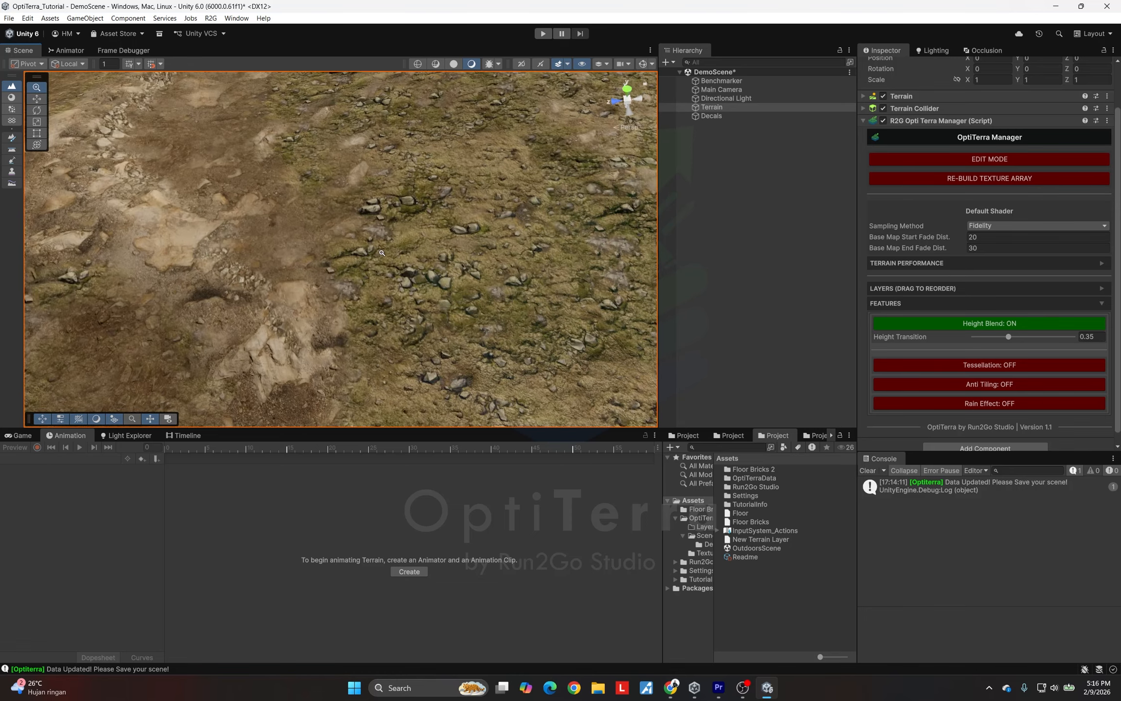
{"action": "scroll", "coordinate": [382, 252], "scroll_direction": "up", "scroll_amount": 2}
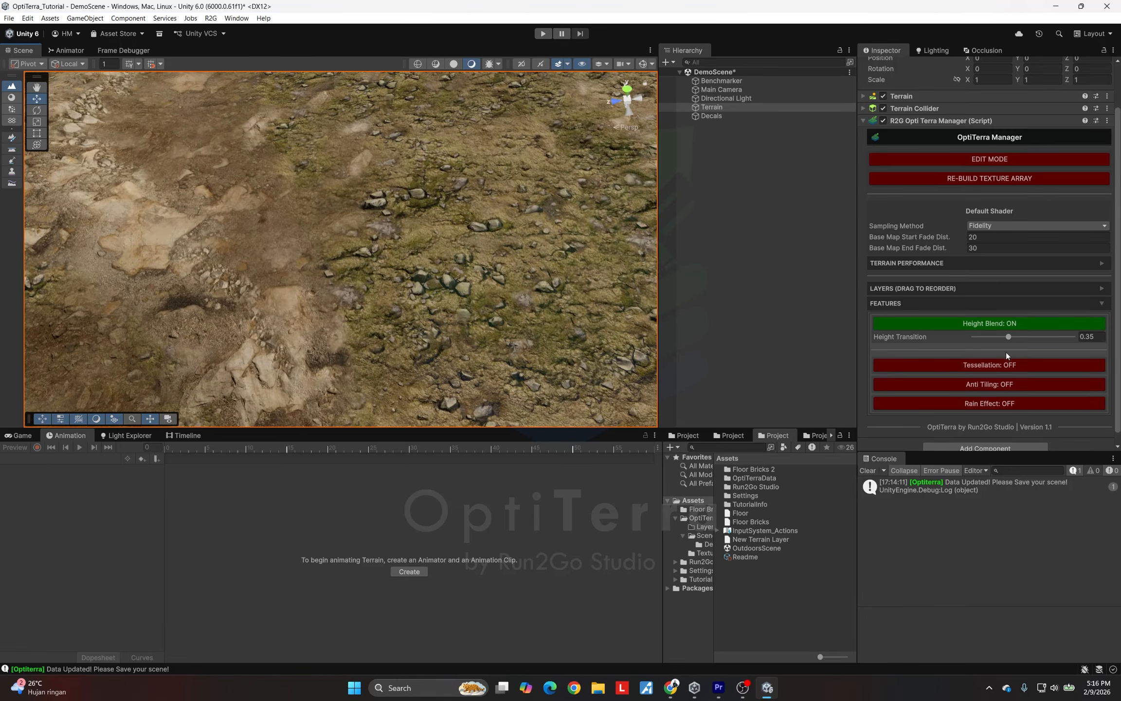
Expand the layer list, try other Offset and Amplitude values on the Aerial Rocks 1 layer and undo them
{"action": "left_click", "coordinate": [967, 287]}
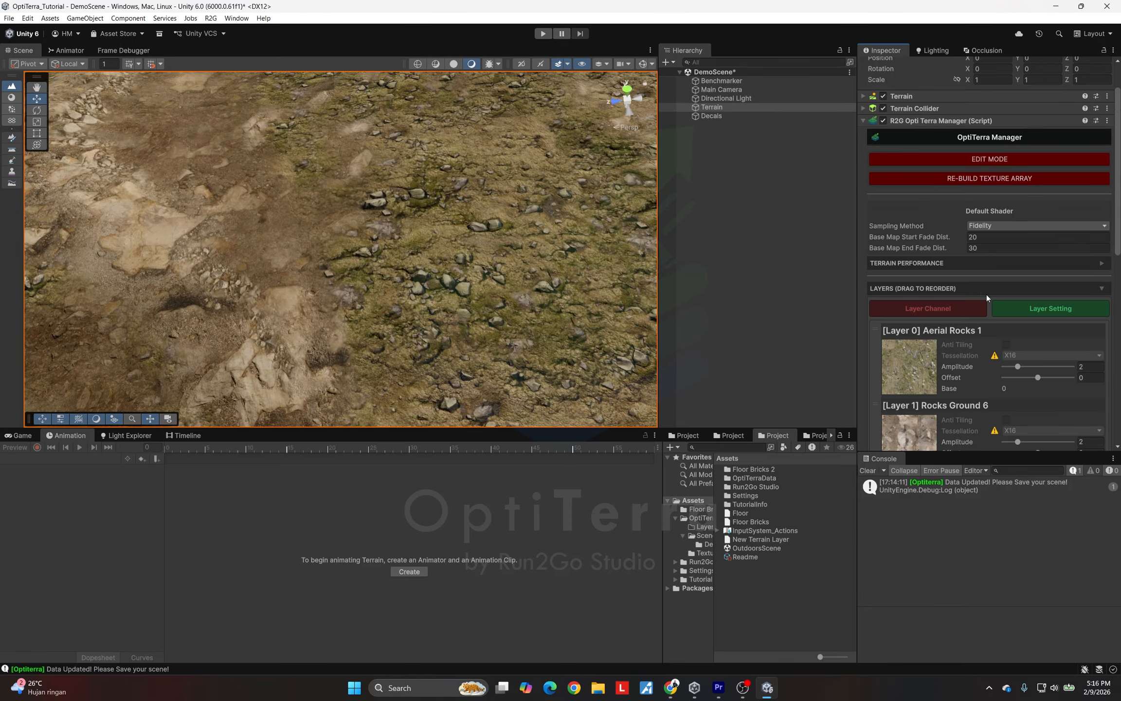
{"action": "scroll", "coordinate": [988, 312], "scroll_direction": "down", "scroll_amount": 3}
{"action": "left_click_drag", "start_coordinate": [1039, 288], "coordinate": [1029, 296]}
{"action": "key", "text": "ctrl+z"}
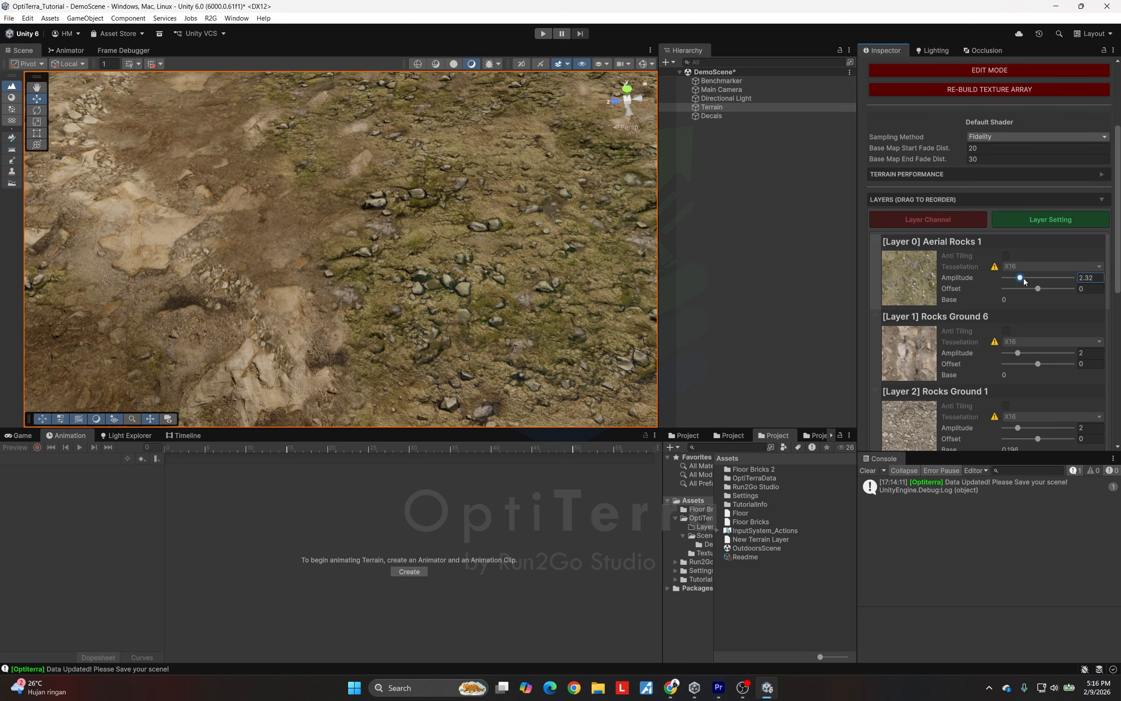
{"action": "key", "text": "ctrl+z"}
Collapse the layer list and try other Height Transition values, returning to 0.35
{"action": "left_click", "coordinate": [973, 205]}
{"action": "mouse_move", "coordinate": [1000, 328]}
{"action": "left_mouse_down"}
{"action": "mouse_move", "coordinate": [1011, 335]}
{"action": "mouse_move", "coordinate": [975, 339]}
{"action": "mouse_move", "coordinate": [987, 339]}
{"action": "left_mouse_up"}
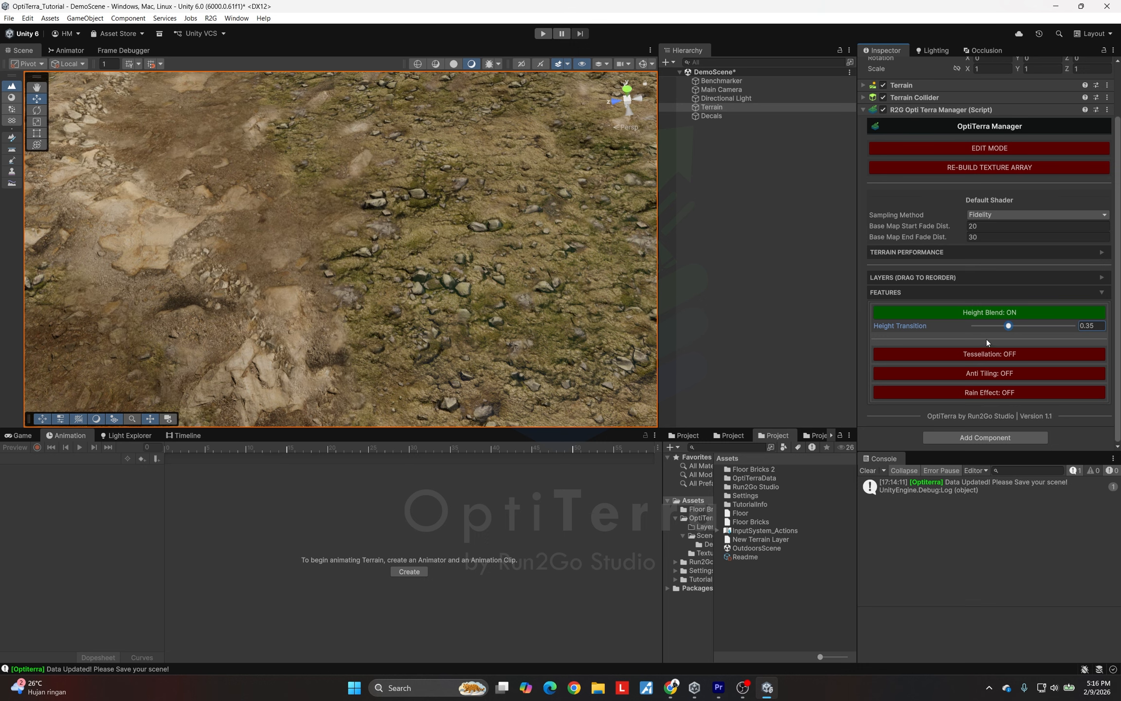
Enable Tessellation for the terrain
{"action": "middle_click_drag", "start_coordinate": [499, 317], "coordinate": [505, 308]}
{"action": "scroll", "coordinate": [505, 308], "scroll_direction": "down", "scroll_amount": 3}
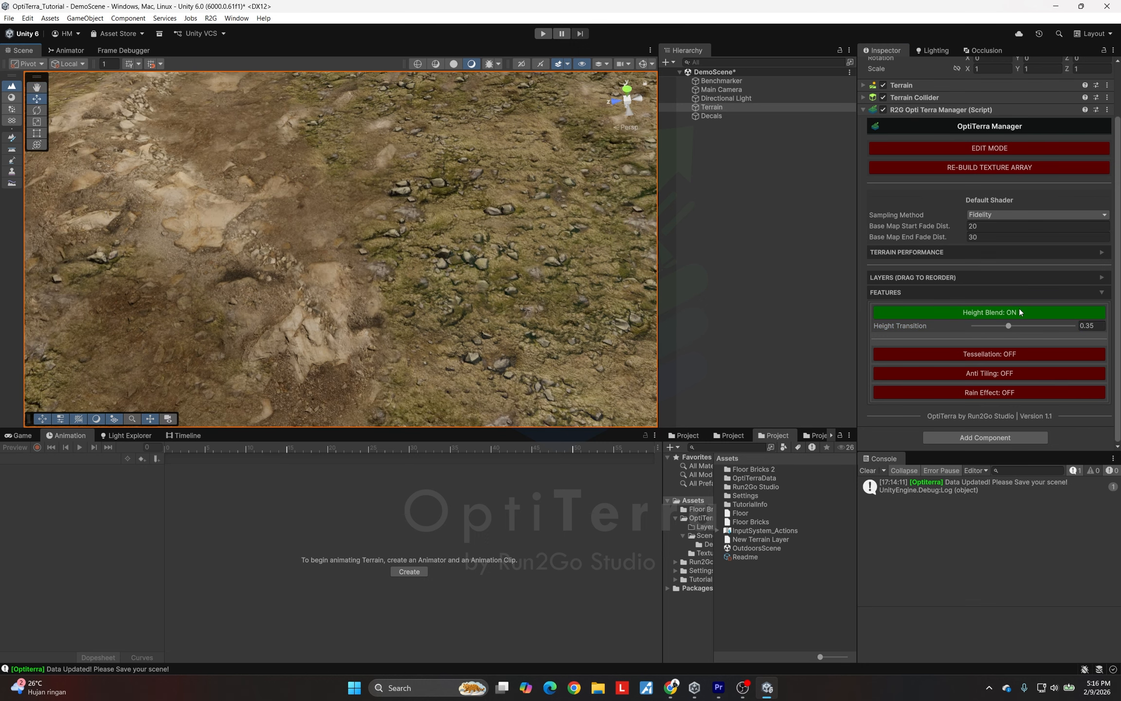
{"action": "left_click", "coordinate": [992, 354]}
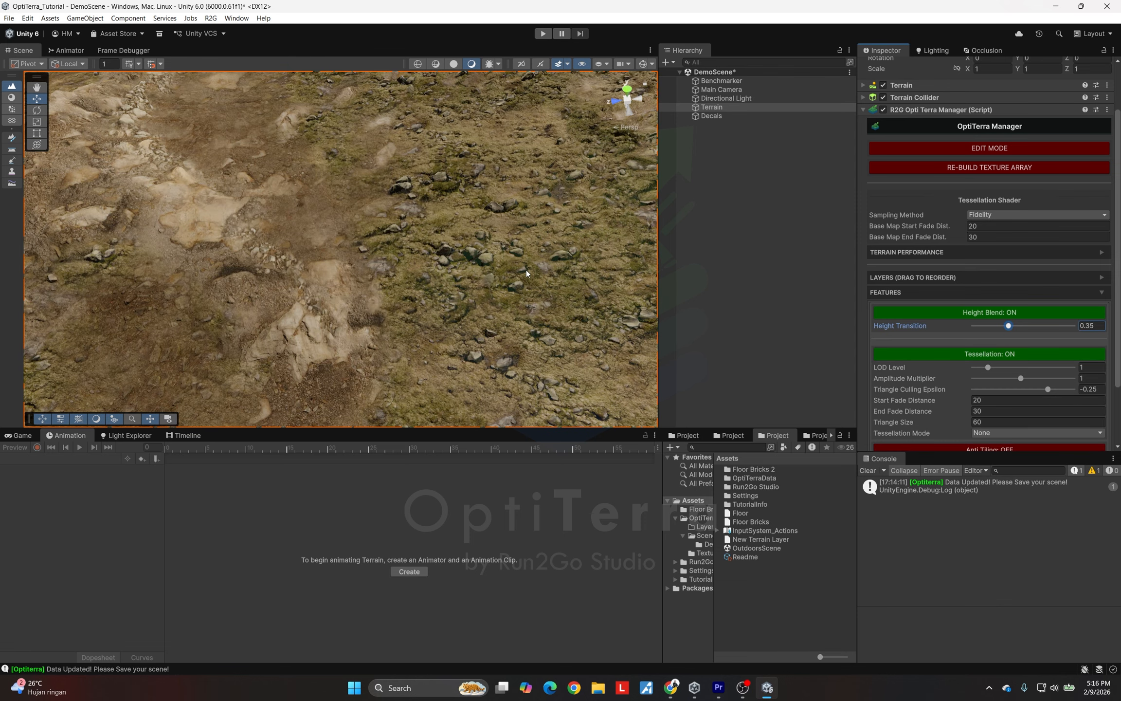
Set the terrain's Sampling Method to Performance and check the Terrain component's settings
{"action": "scroll", "coordinate": [527, 270], "scroll_direction": "down", "scroll_amount": 2}
{"action": "left_click", "coordinate": [1022, 214]}
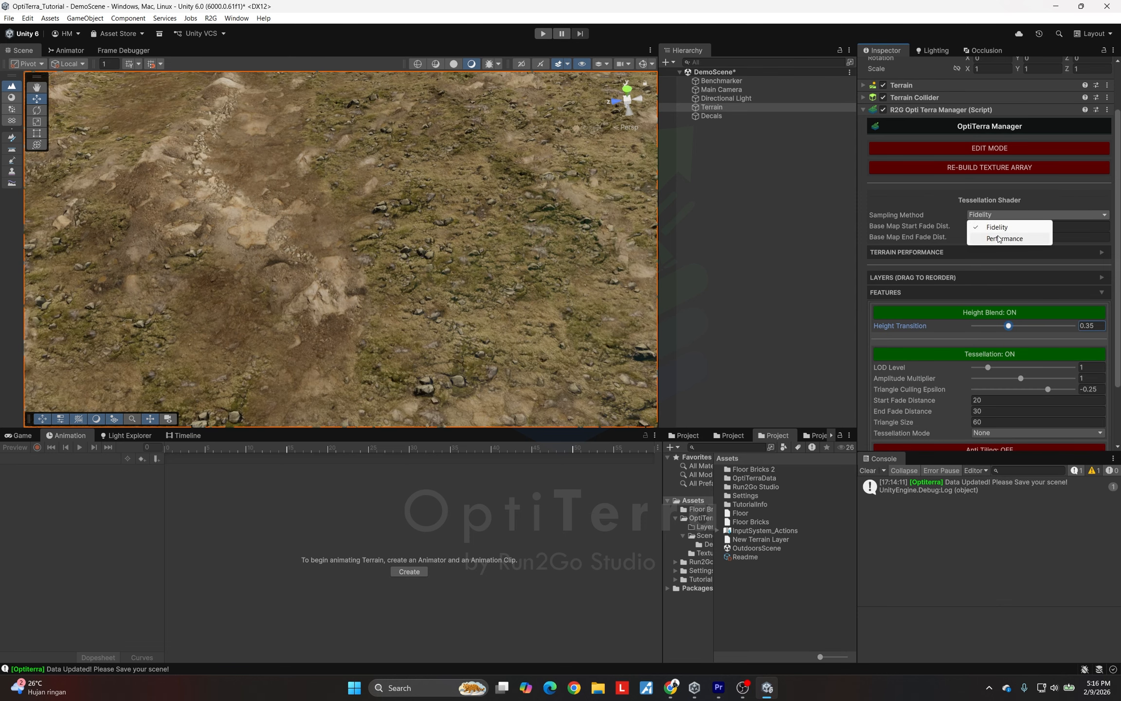
{"action": "left_click", "coordinate": [1003, 238]}
{"action": "mouse_move", "coordinate": [463, 256]}
{"action": "left_mouse_down", "text": "alt"}
{"action": "mouse_move", "coordinate": [516, 236]}
{"action": "mouse_move", "coordinate": [466, 230]}
{"action": "mouse_move", "coordinate": [462, 250]}
{"action": "left_mouse_up", "text": "alt"}
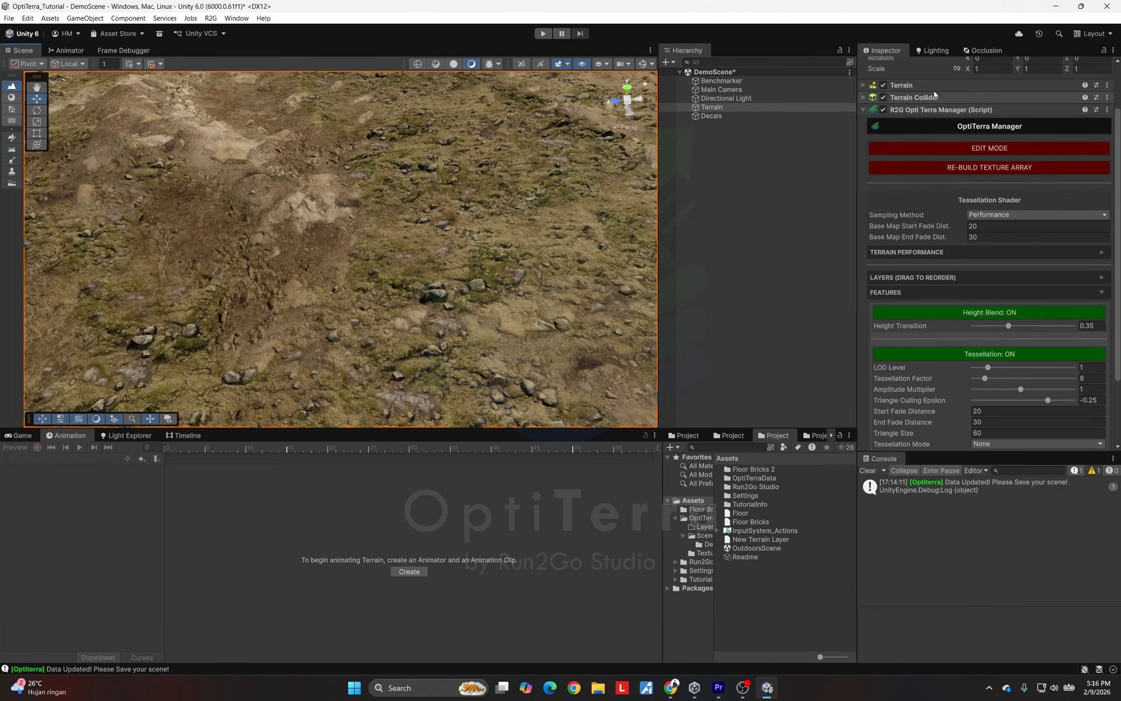
{"action": "left_click", "coordinate": [940, 87]}
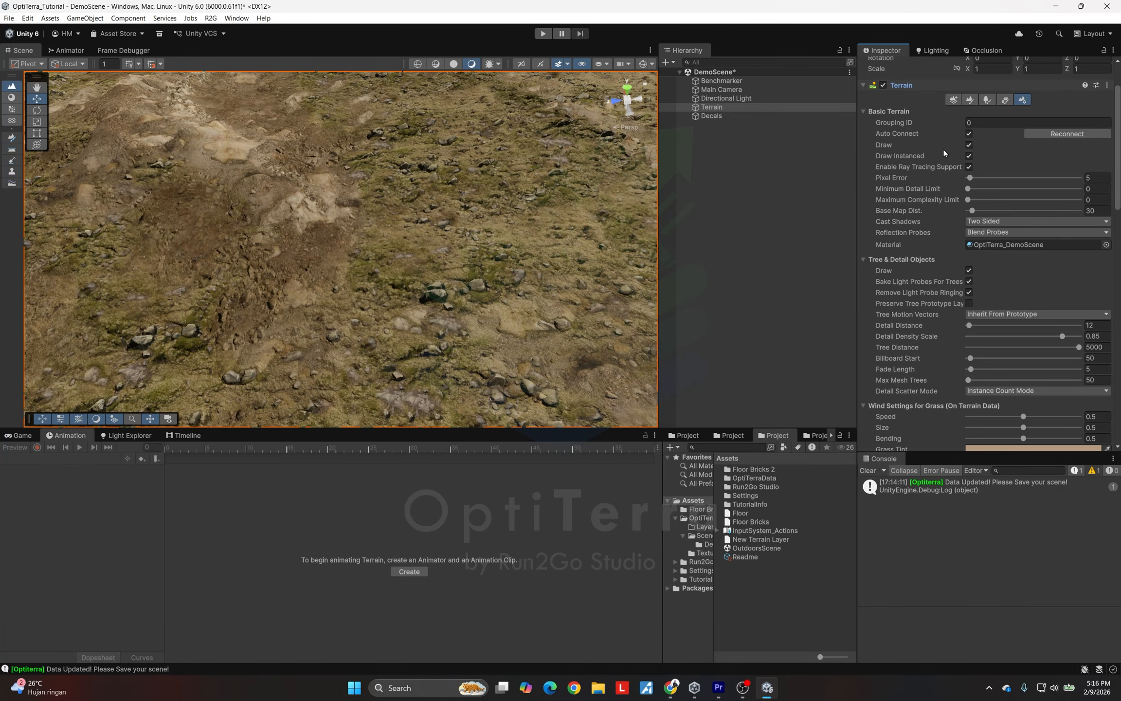
{"action": "left_click", "coordinate": [953, 85]}
Try a tessellation LOD Level of 4, inspect the ground up close, and return the level to 1
{"action": "scroll", "coordinate": [971, 209], "scroll_direction": "down", "scroll_amount": 4}
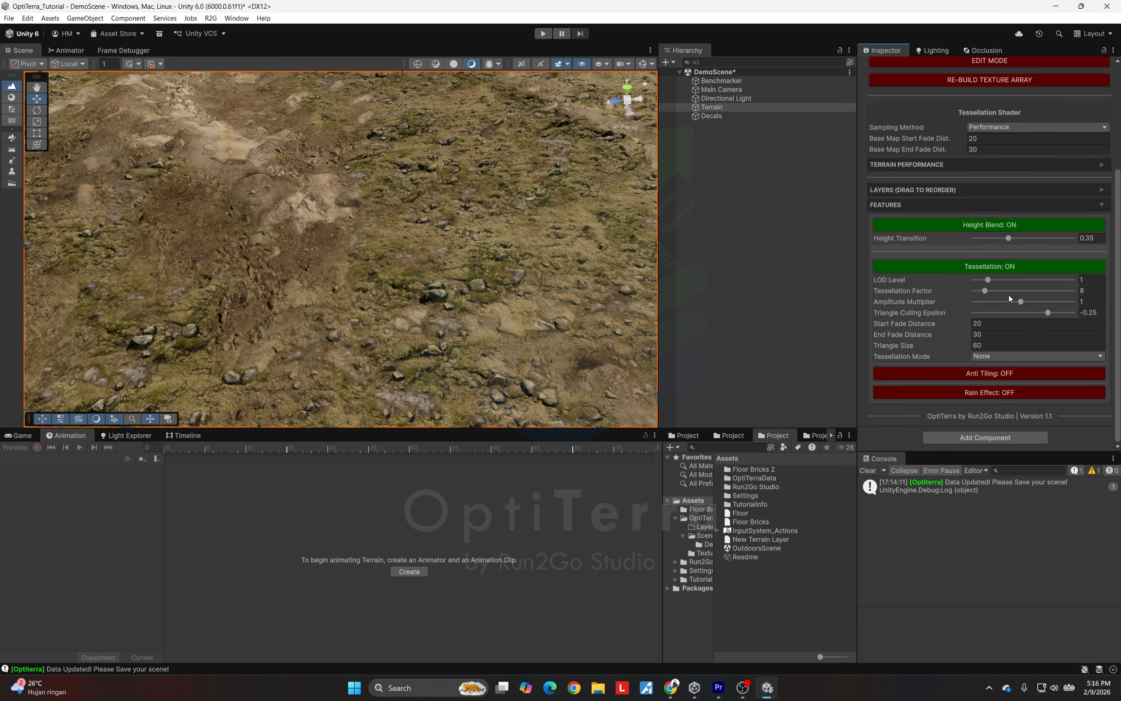
{"action": "left_click_drag", "start_coordinate": [987, 278], "coordinate": [1037, 280]}
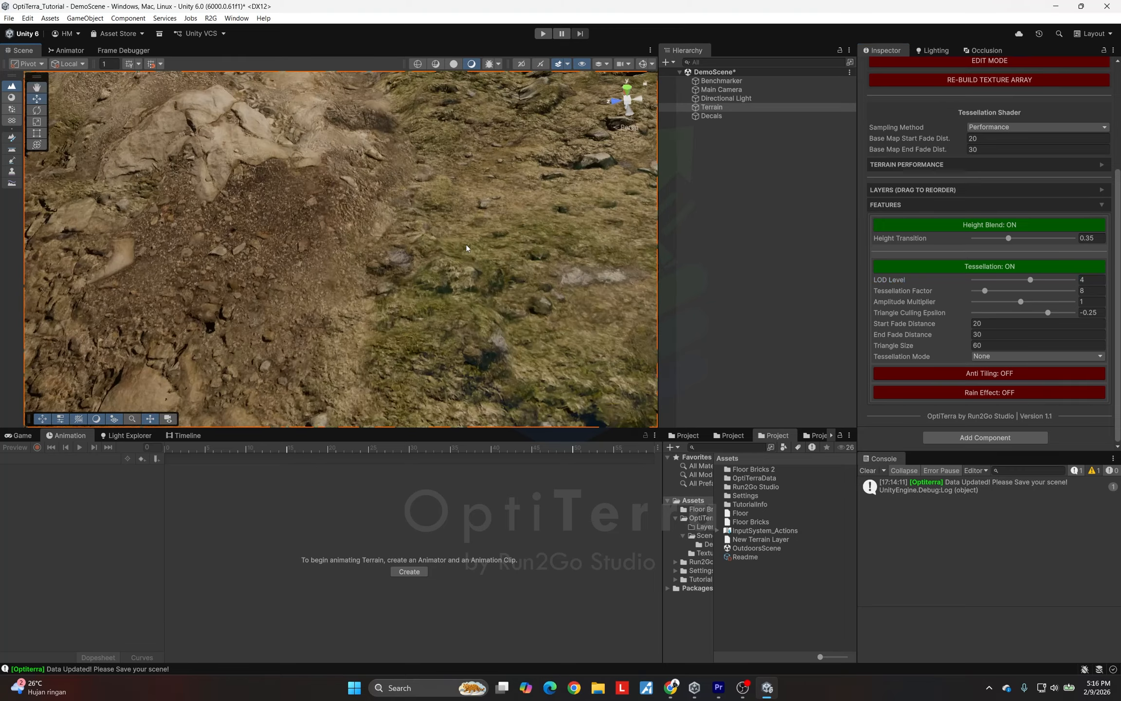
{"action": "middle_click_drag", "start_coordinate": [467, 248], "coordinate": [195, 254]}
{"action": "right_click_drag", "start_coordinate": [341, 253], "coordinate": [451, 259], "text": "alt"}
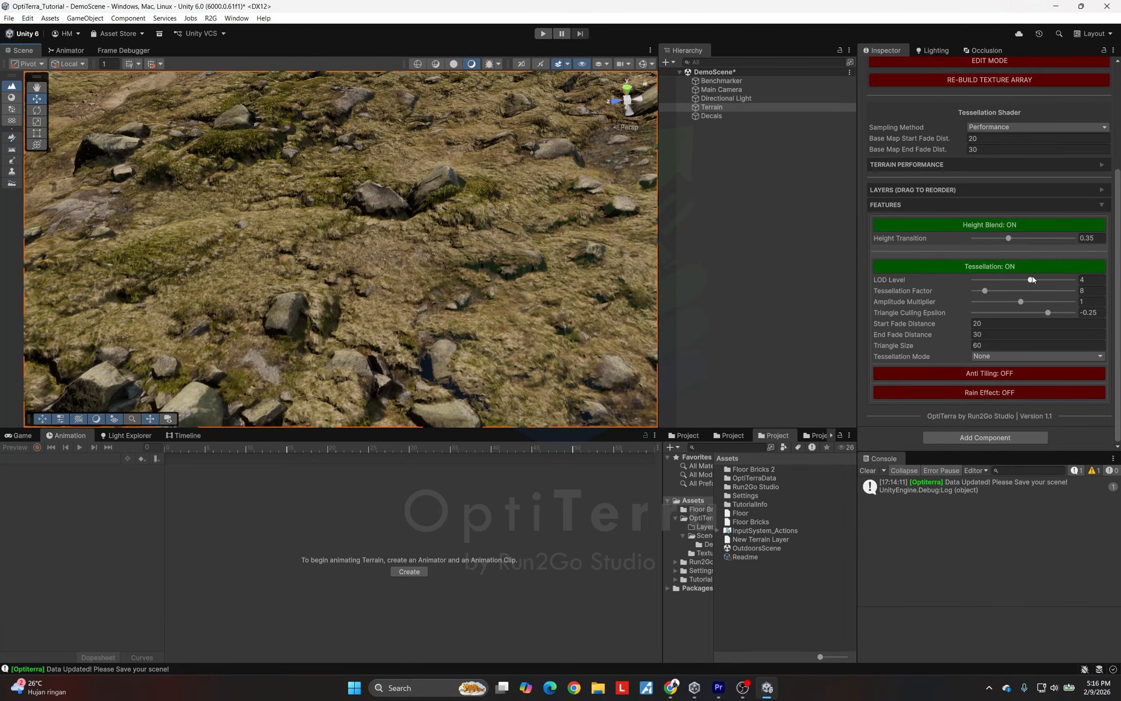
{"action": "left_click_drag", "start_coordinate": [1032, 279], "coordinate": [994, 293]}
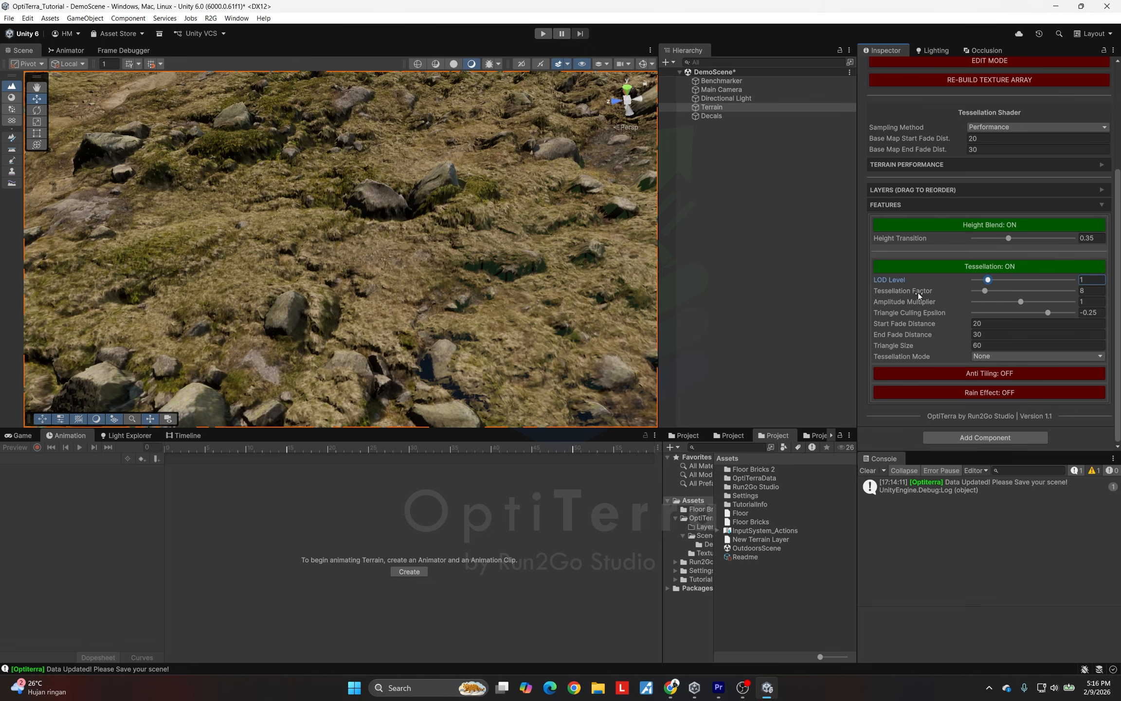
Set the Tessellation Factor to 4 while viewing the terrain in wireframe, and return to the shaded view
{"action": "left_click", "coordinate": [418, 64]}
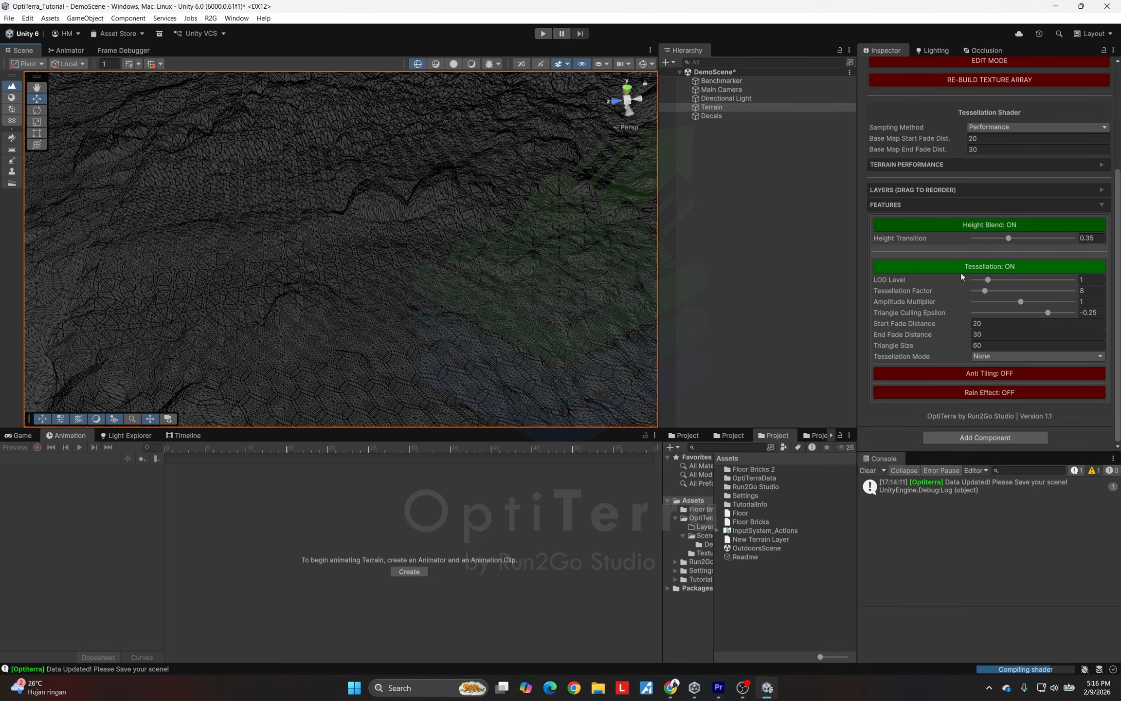
{"action": "mouse_move", "coordinate": [983, 288]}
{"action": "left_mouse_down"}
{"action": "mouse_move", "coordinate": [993, 294]}
{"action": "mouse_move", "coordinate": [978, 300]}
{"action": "left_mouse_up"}
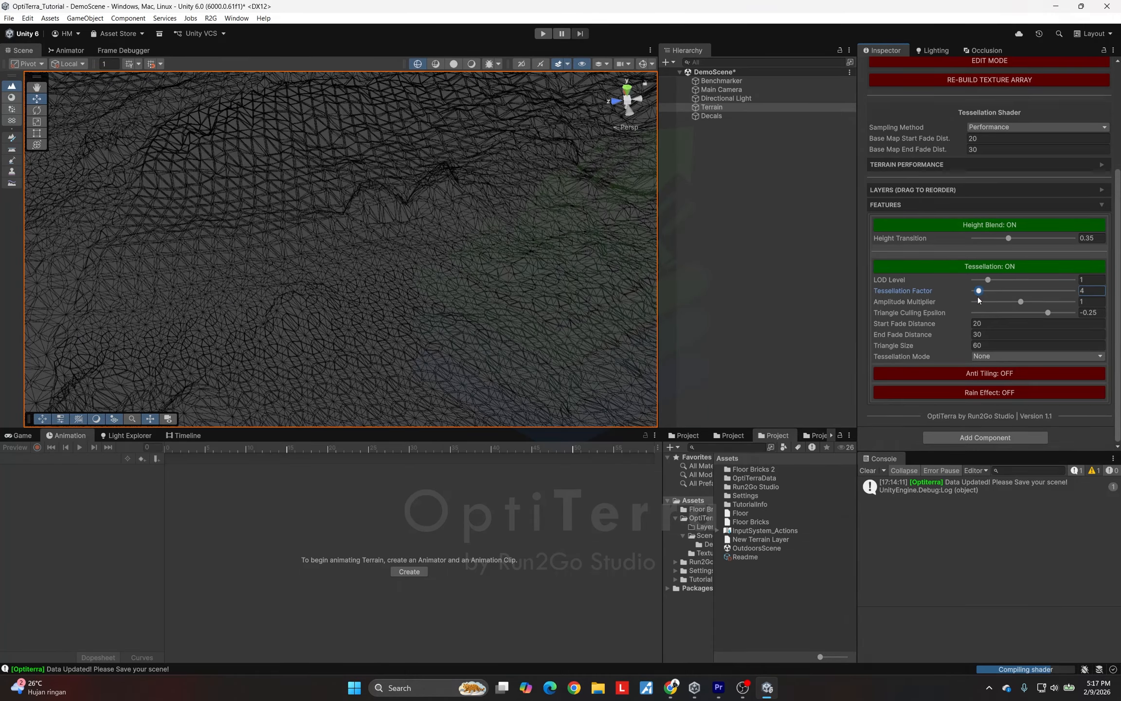
{"action": "left_click", "coordinate": [472, 64]}
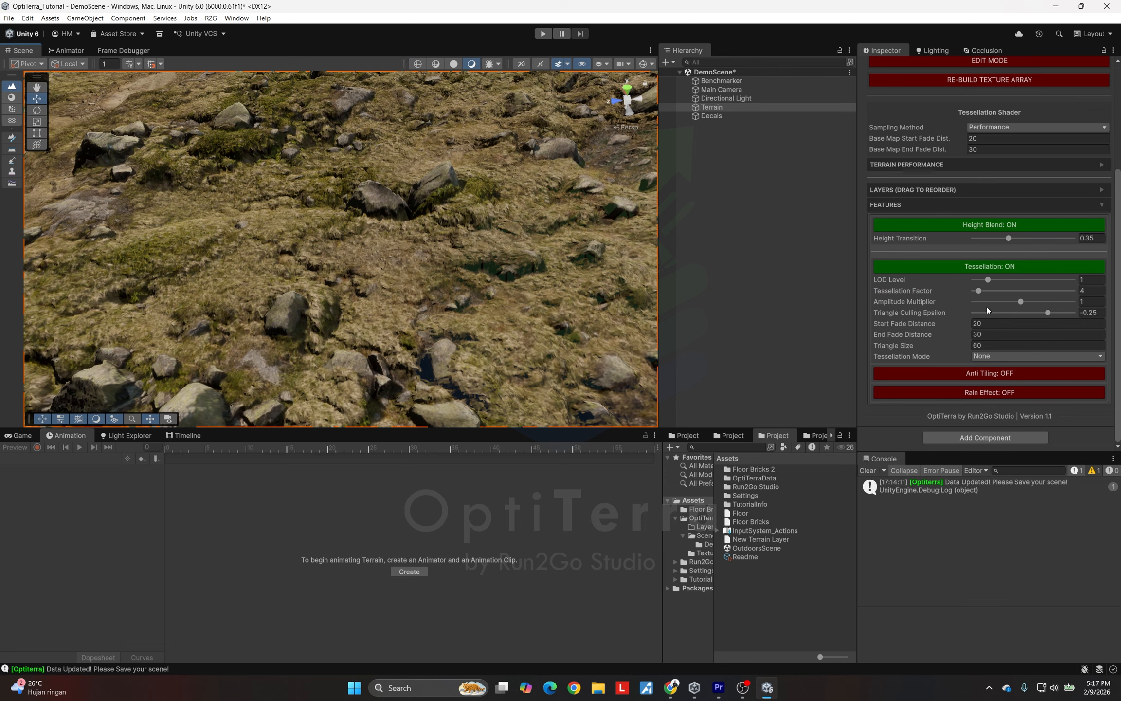
Try other Amplitude Multiplier and Start Fade Distance values for tessellation, checking the wireframe, and undo them
{"action": "left_click_drag", "start_coordinate": [1022, 301], "coordinate": [1057, 303]}
{"action": "key", "text": "ctrl+z"}
{"action": "left_click_drag", "start_coordinate": [965, 325], "coordinate": [958, 327]}
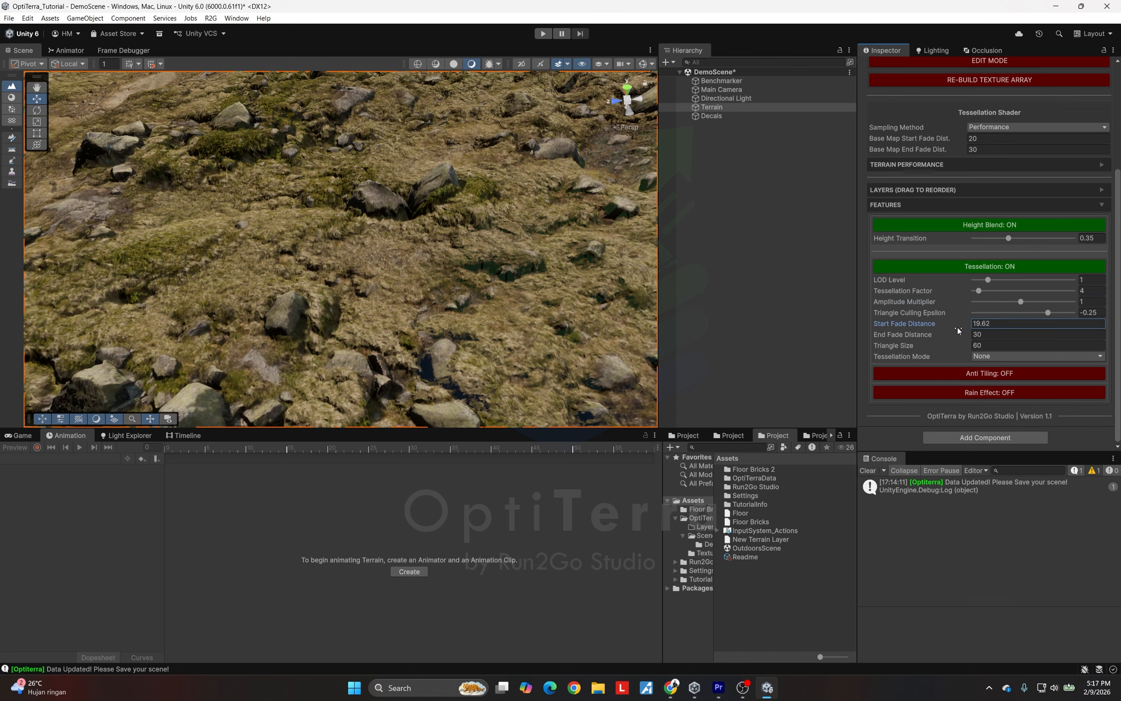
{"action": "left_click", "coordinate": [418, 64]}
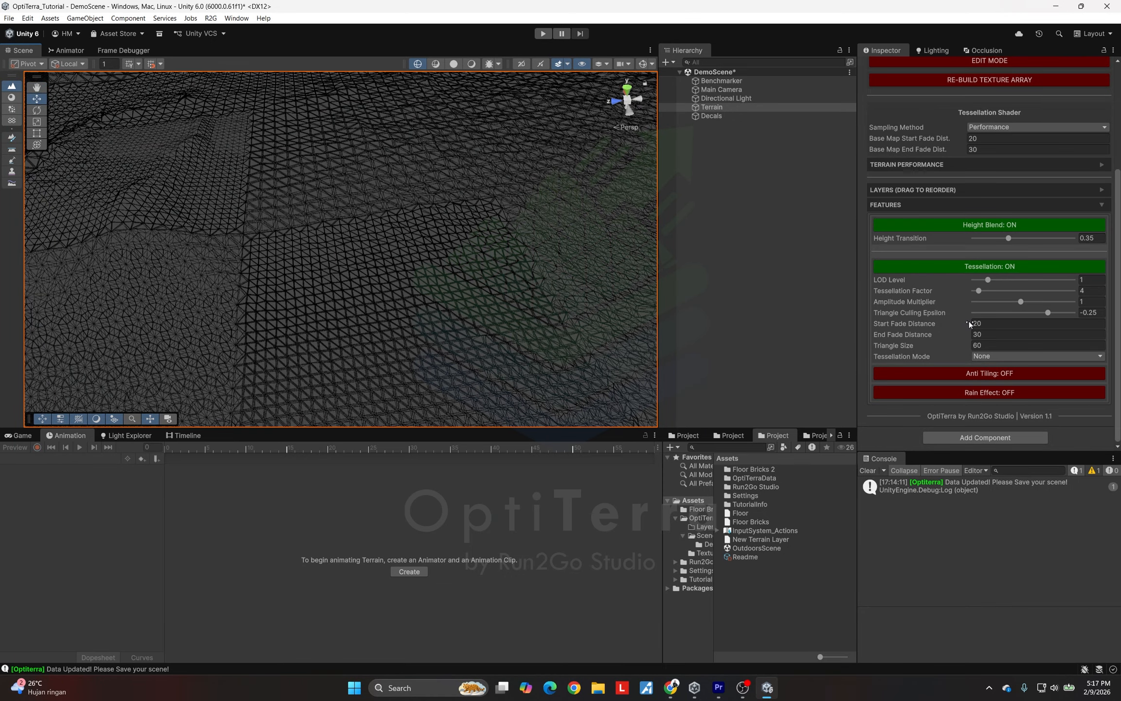
{"action": "left_click_drag", "start_coordinate": [969, 324], "coordinate": [889, 328]}
{"action": "key", "text": "ctrl+z"}
{"action": "left_click", "coordinate": [472, 64]}
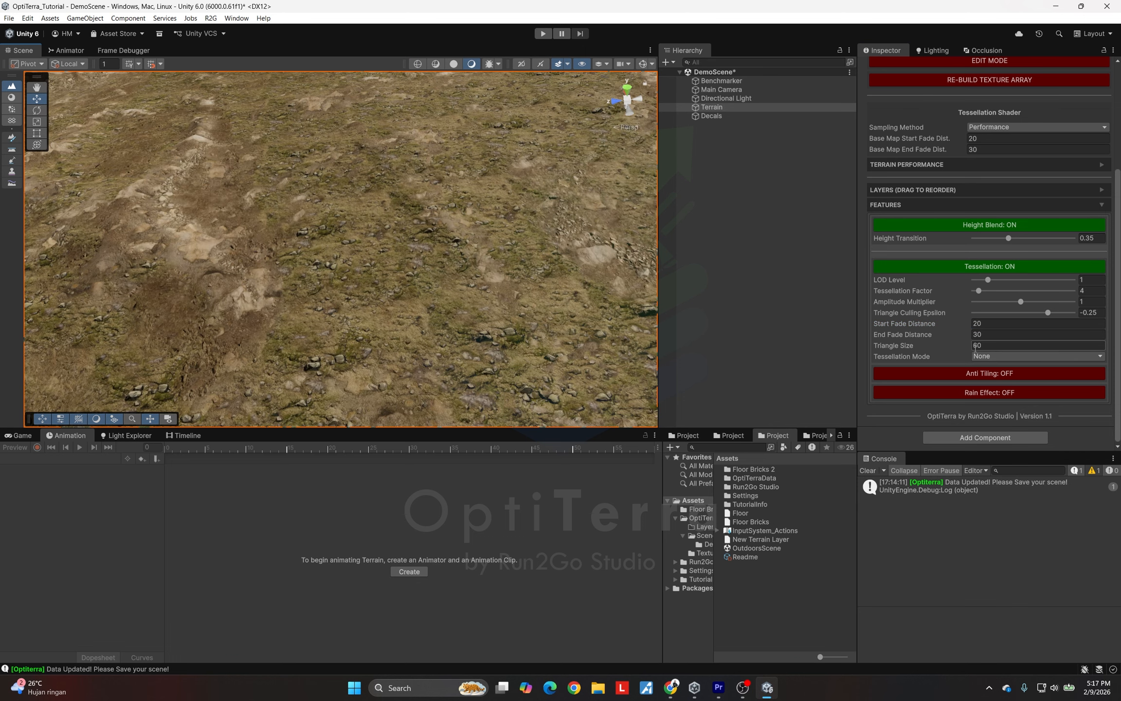
Display the terrain in wireframe and set the Tessellation Mode to Phong
{"action": "left_click", "coordinate": [418, 64]}
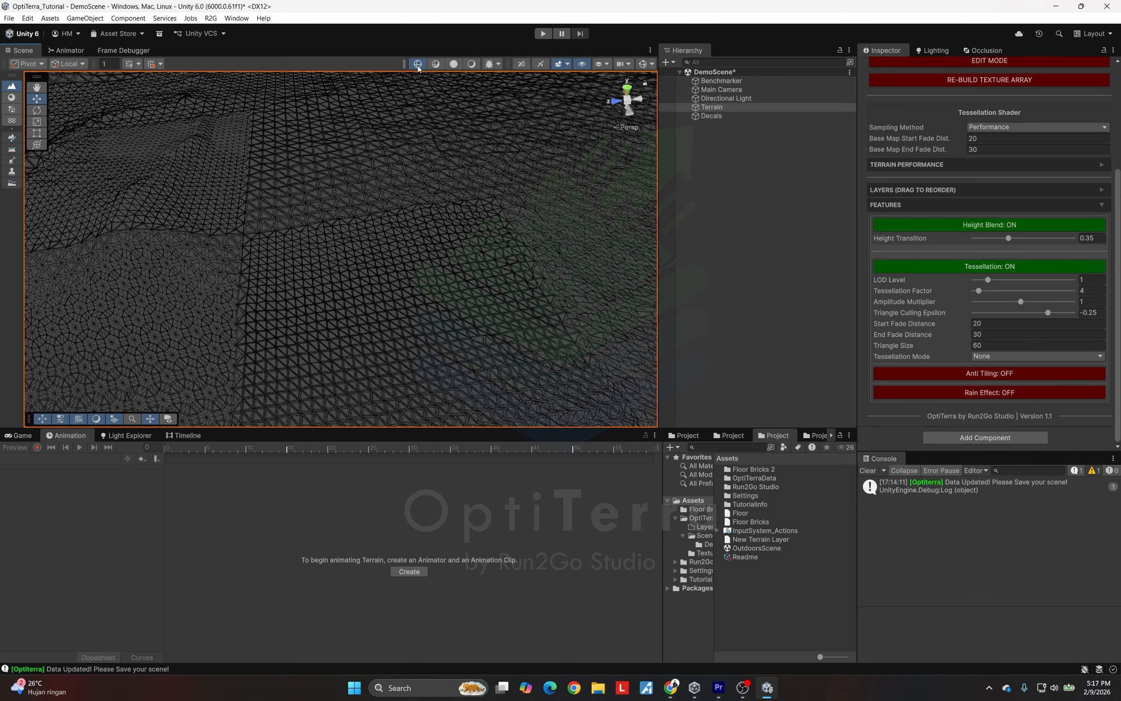
{"action": "left_click", "coordinate": [1036, 359]}
{"action": "left_click", "coordinate": [1019, 380]}
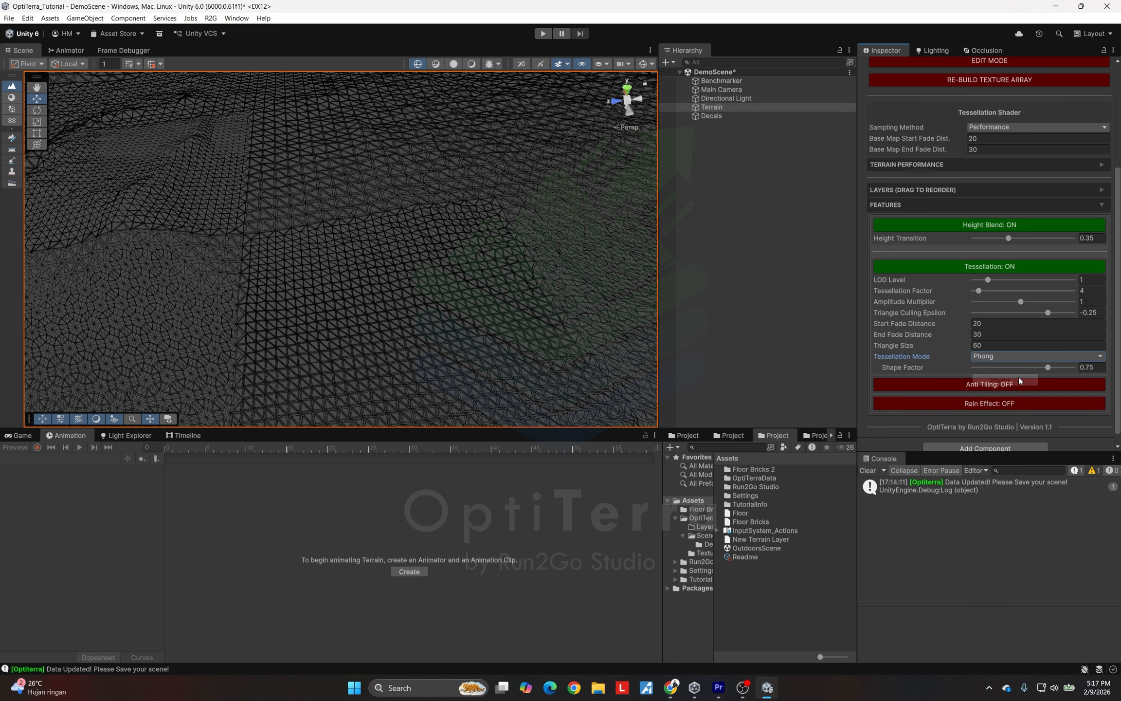
Toggle Tessellation off and on to compare the wireframe mesh density, leaving it on
{"action": "left_click", "coordinate": [993, 265]}
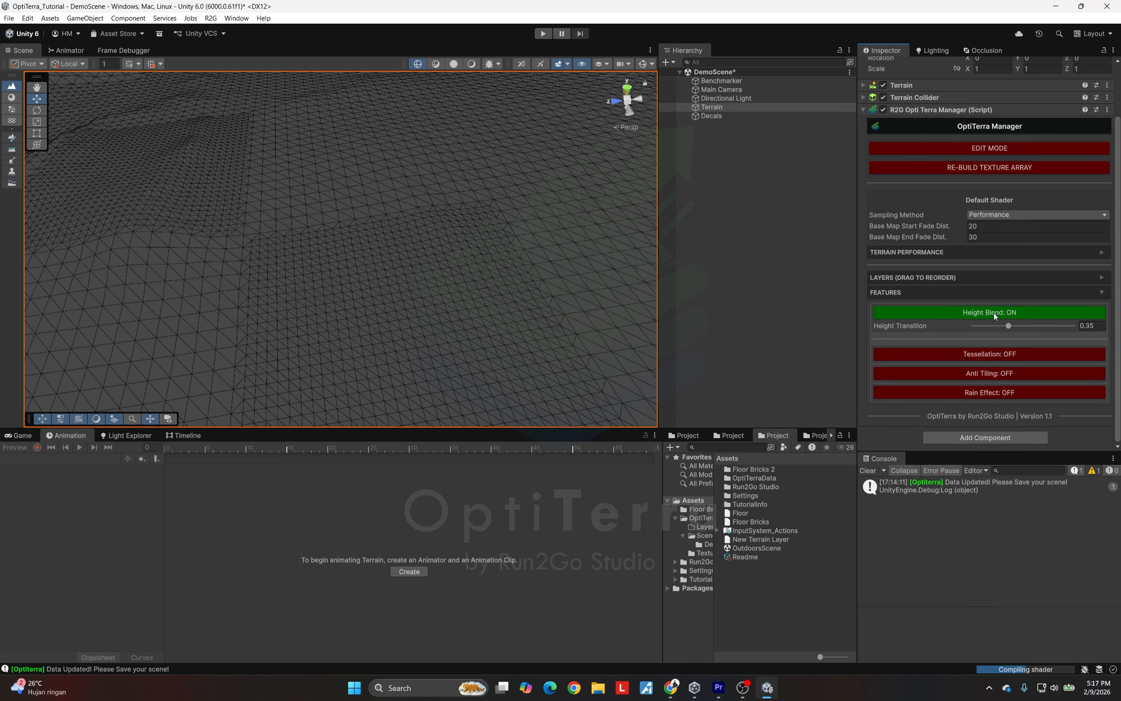
{"action": "left_click", "coordinate": [991, 352]}
{"action": "scroll", "coordinate": [987, 340], "scroll_direction": "down", "scroll_amount": 4}
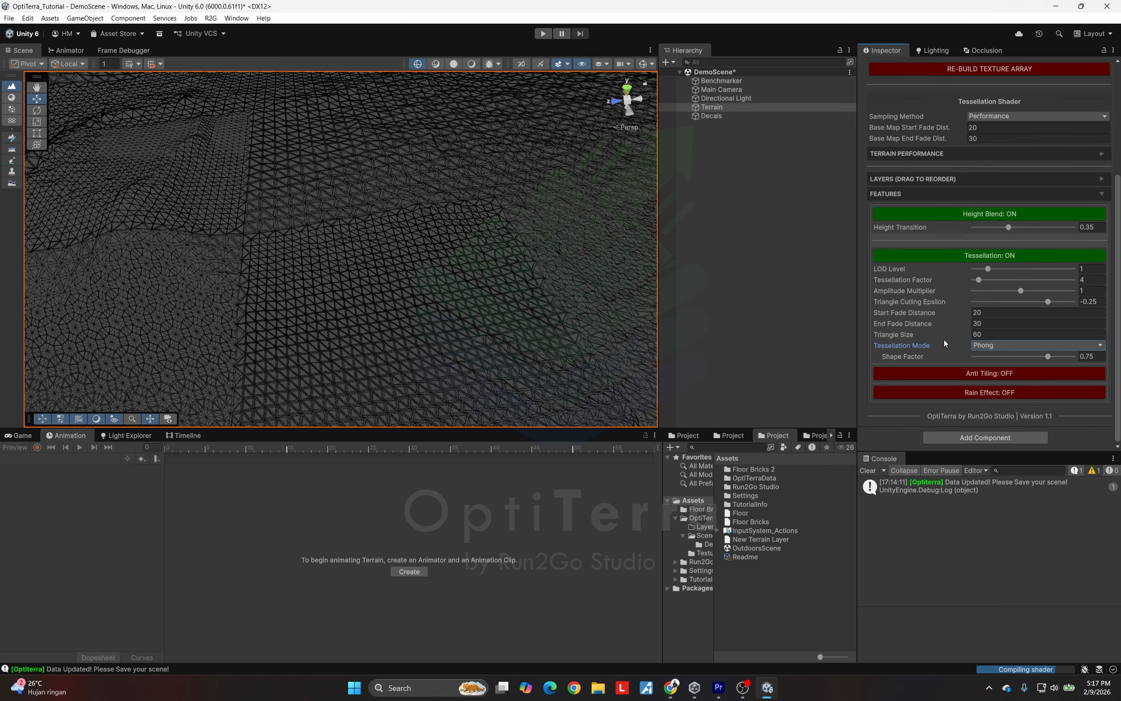
{"action": "scroll", "coordinate": [1000, 207], "scroll_direction": "up", "scroll_amount": 1}
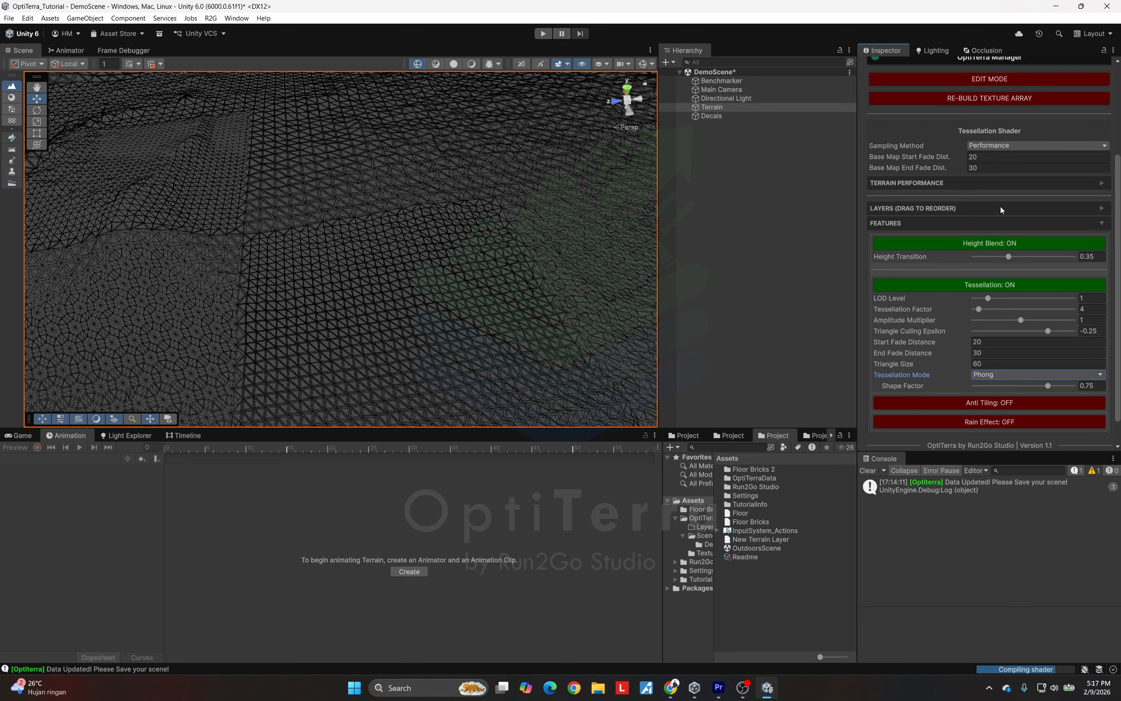
Return to the shaded view, set the Sampling Method to Fidelity and expand the layer list
{"action": "left_click", "coordinate": [471, 64]}
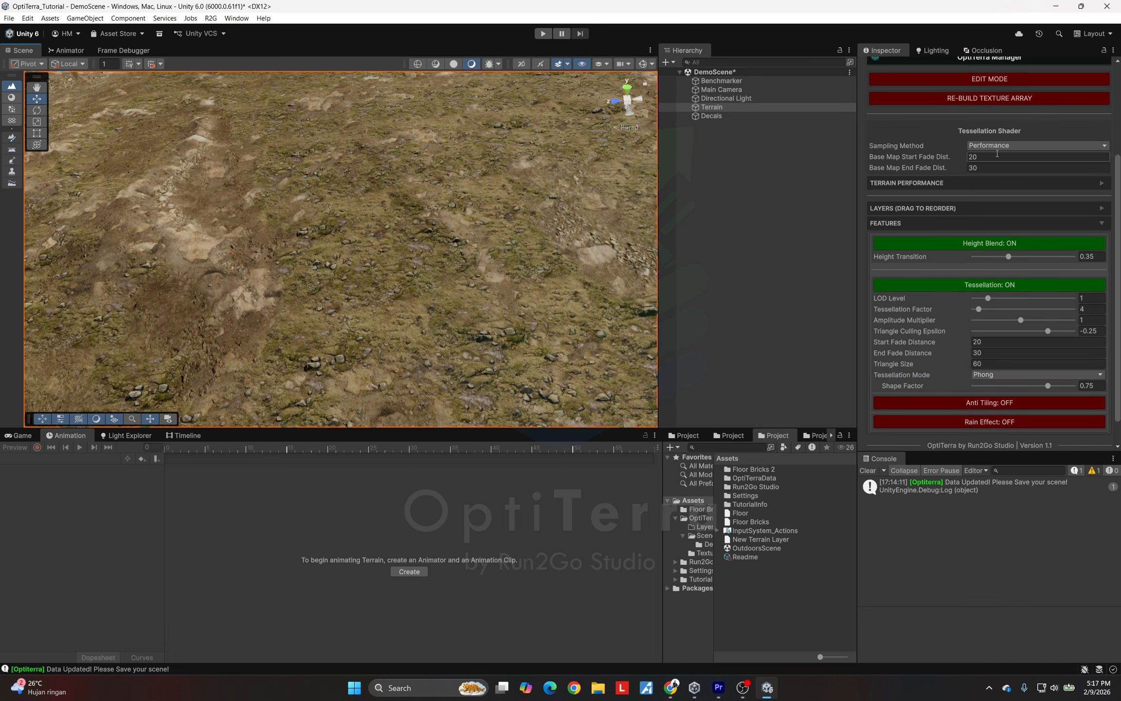
{"action": "left_click", "coordinate": [998, 146]}
{"action": "left_click", "coordinate": [997, 158]}
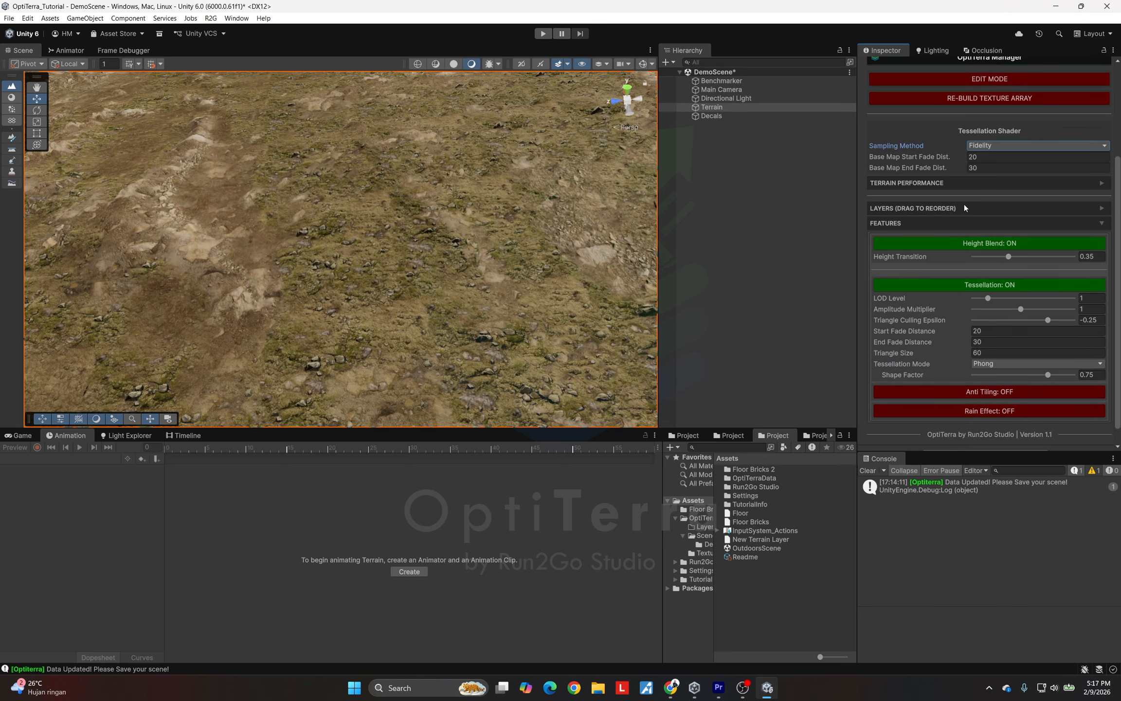
{"action": "left_click", "coordinate": [961, 208]}
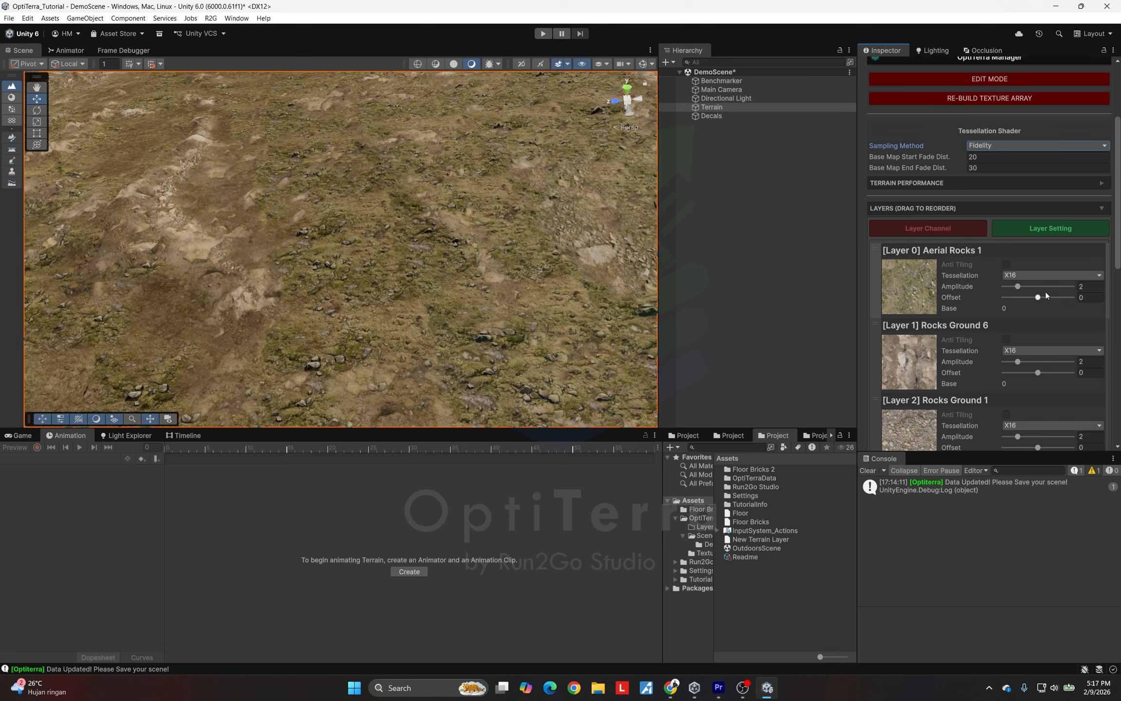
Try X4 tessellation on the Aerial Rocks 1 layer and compare the wireframe and shaded views
{"action": "left_click", "coordinate": [417, 64]}
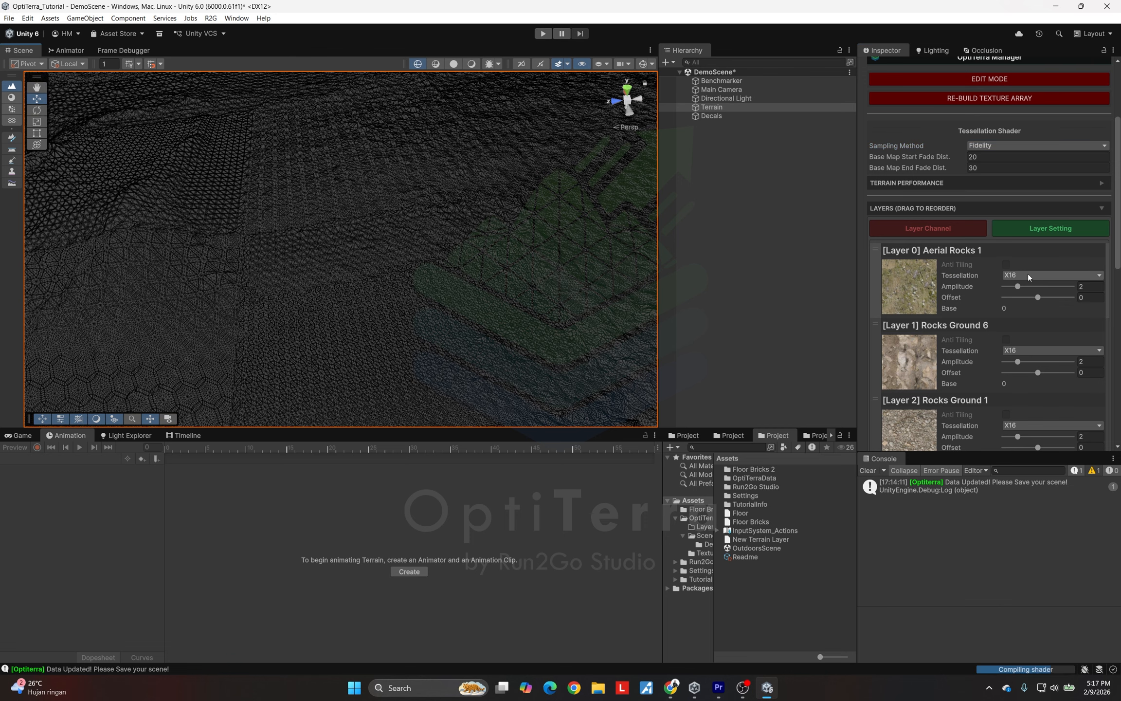
{"action": "left_click", "coordinate": [1042, 275]}
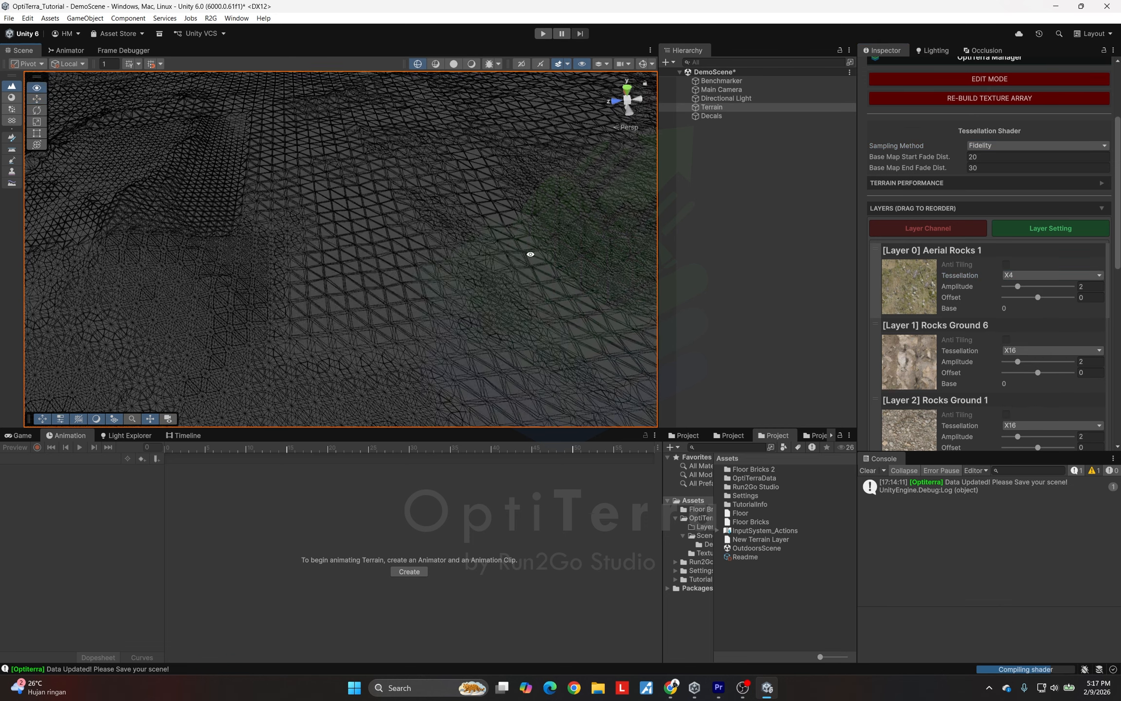
{"action": "left_click", "coordinate": [473, 64]}
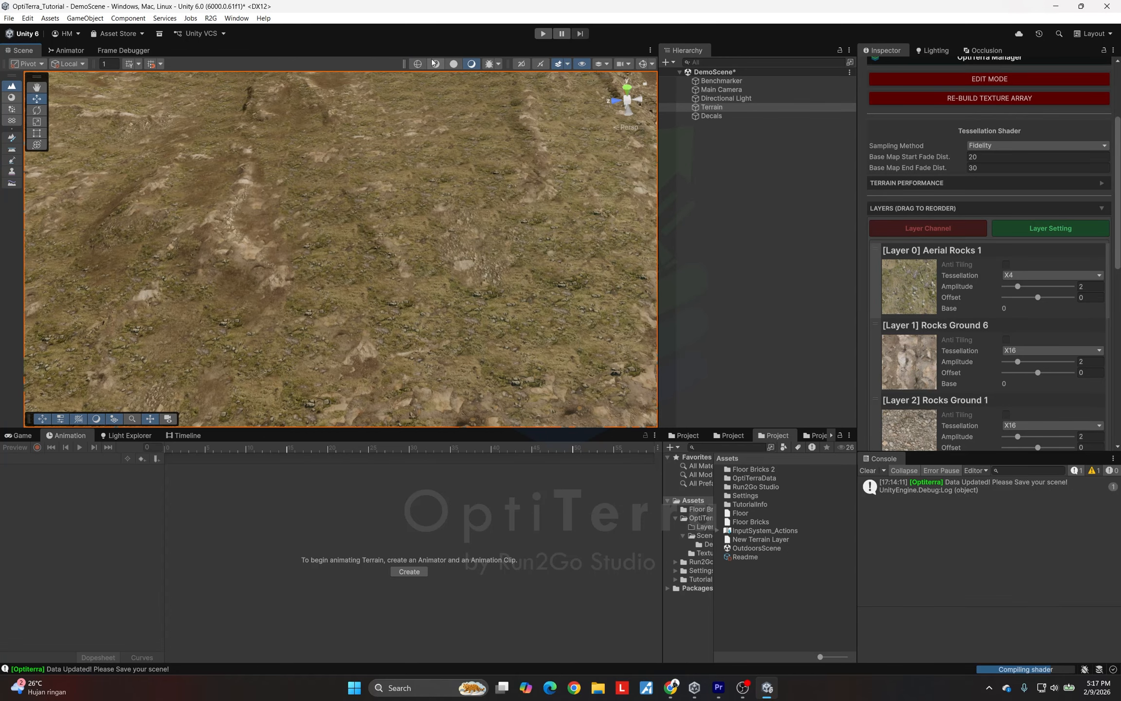
{"action": "left_click", "coordinate": [417, 64]}
{"action": "left_click", "coordinate": [470, 64]}
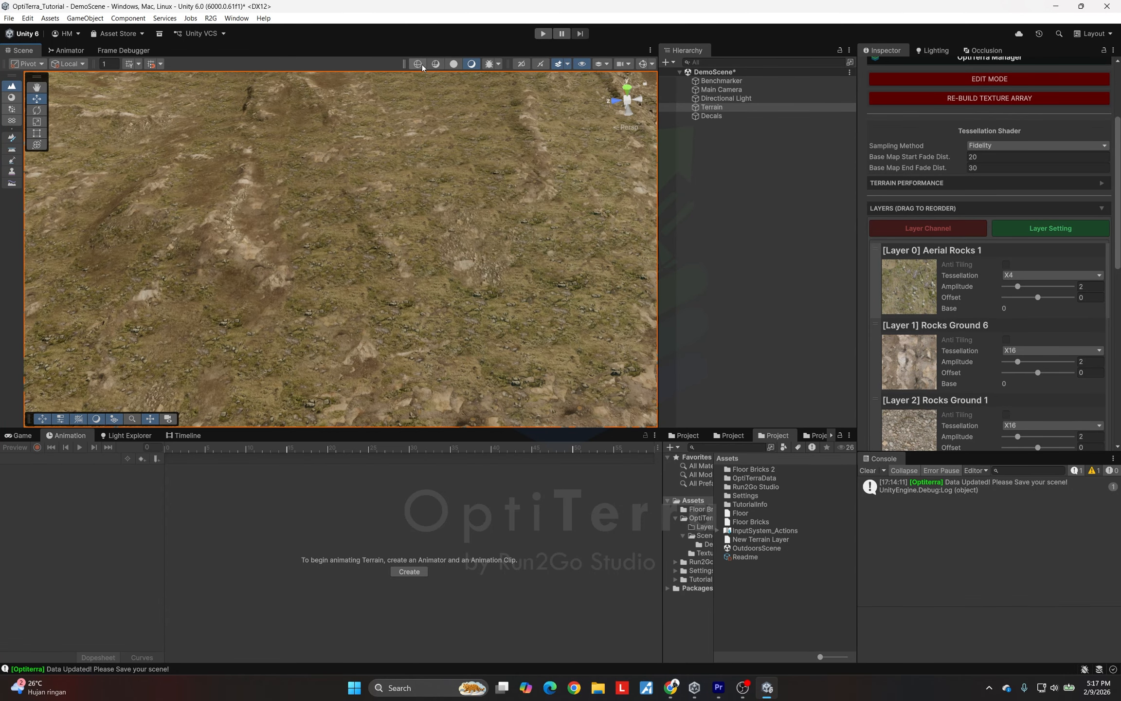
Try no tessellation on the Aerial Rocks 1 layer, compare wireframe and shaded views, and set it back to X16
{"action": "left_click", "coordinate": [417, 65]}
{"action": "left_click", "coordinate": [1042, 275]}
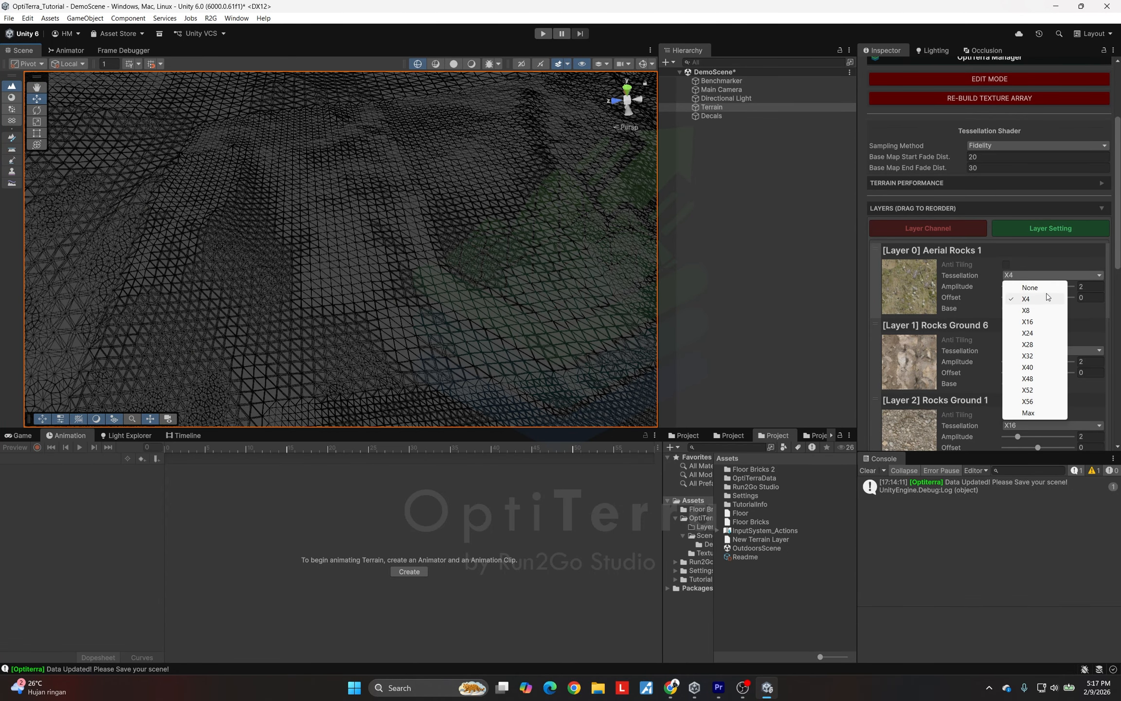
{"action": "left_click", "coordinate": [1030, 288]}
{"action": "scroll", "coordinate": [605, 269], "scroll_direction": "up", "scroll_amount": 5}
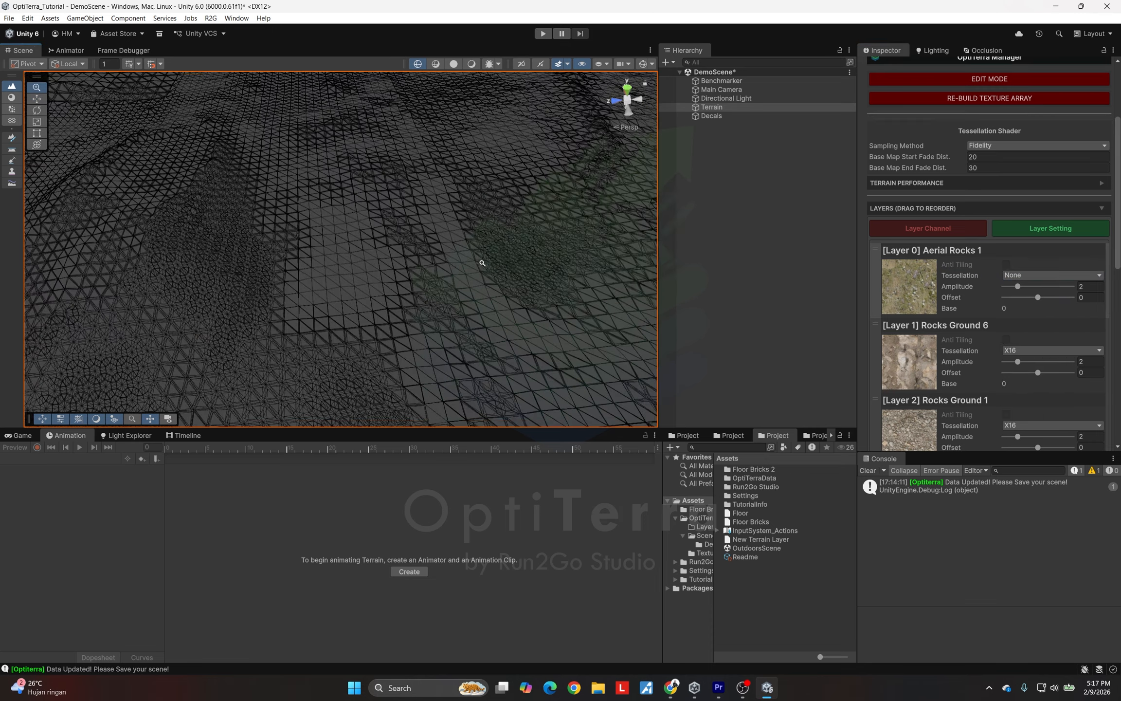
{"action": "scroll", "coordinate": [605, 270], "scroll_direction": "up", "scroll_amount": 3}
{"action": "left_click", "coordinate": [471, 64]}
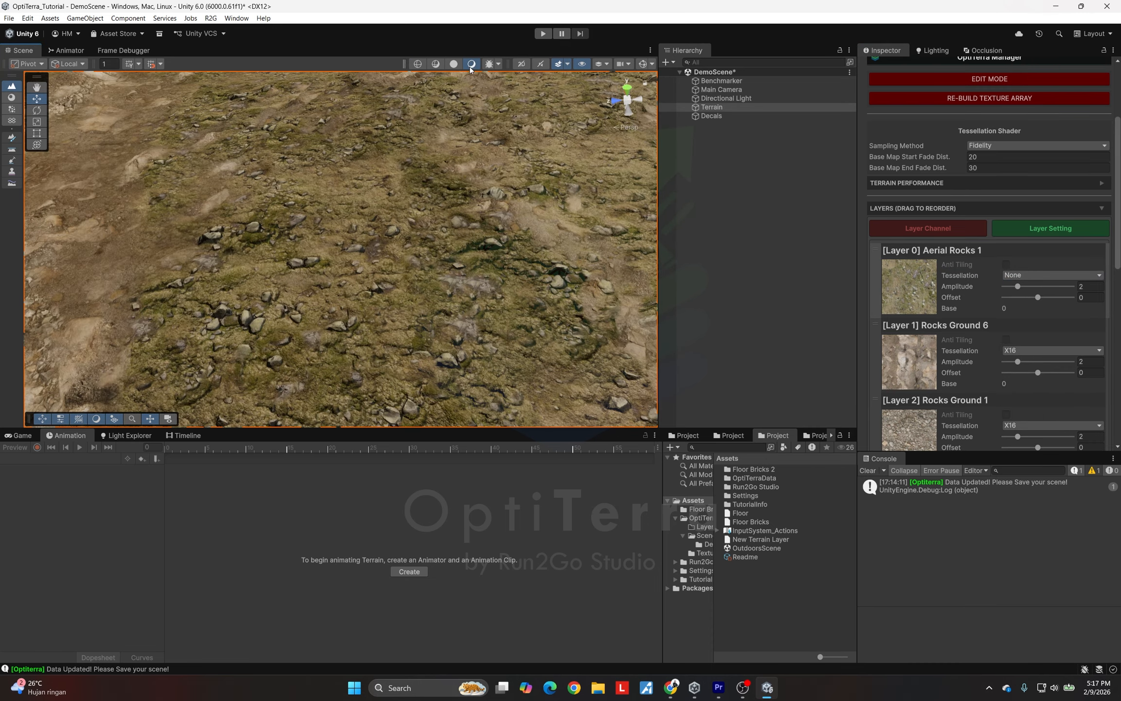
{"action": "left_click", "coordinate": [419, 65]}
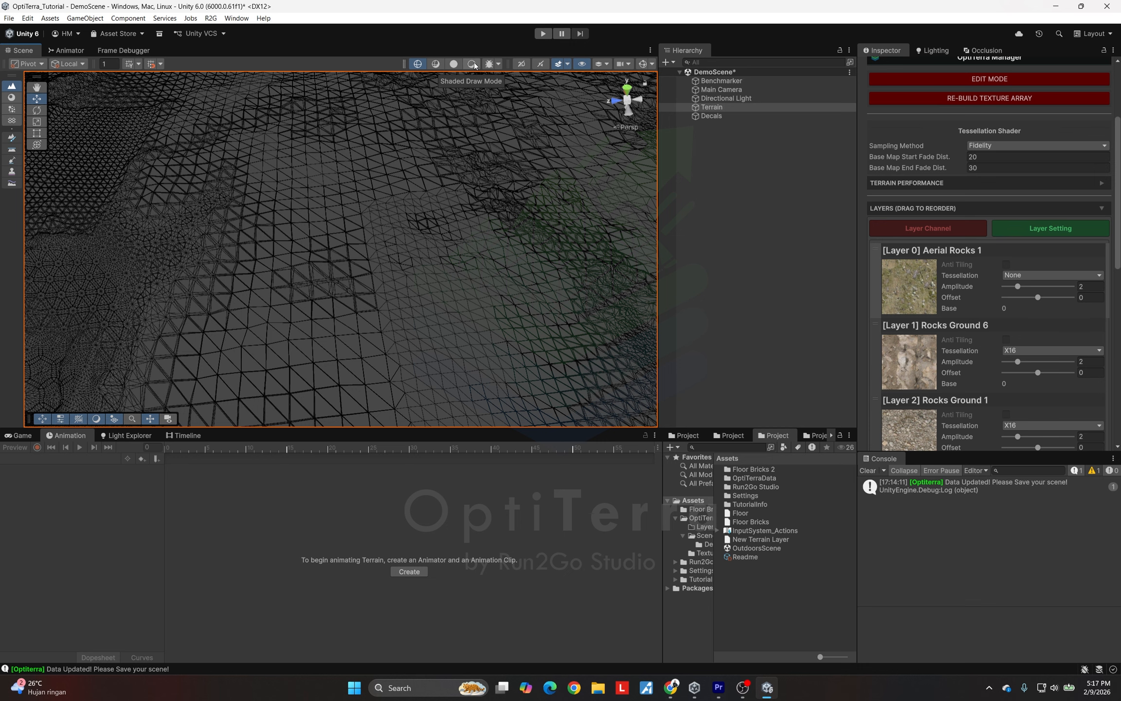
{"action": "left_click", "coordinate": [1040, 276]}
{"action": "left_click", "coordinate": [1039, 319]}
Set the Forest Ground 4 layer's Tessellation to None and collapse the layer list
{"action": "scroll", "coordinate": [1024, 345], "scroll_direction": "down", "scroll_amount": 1}
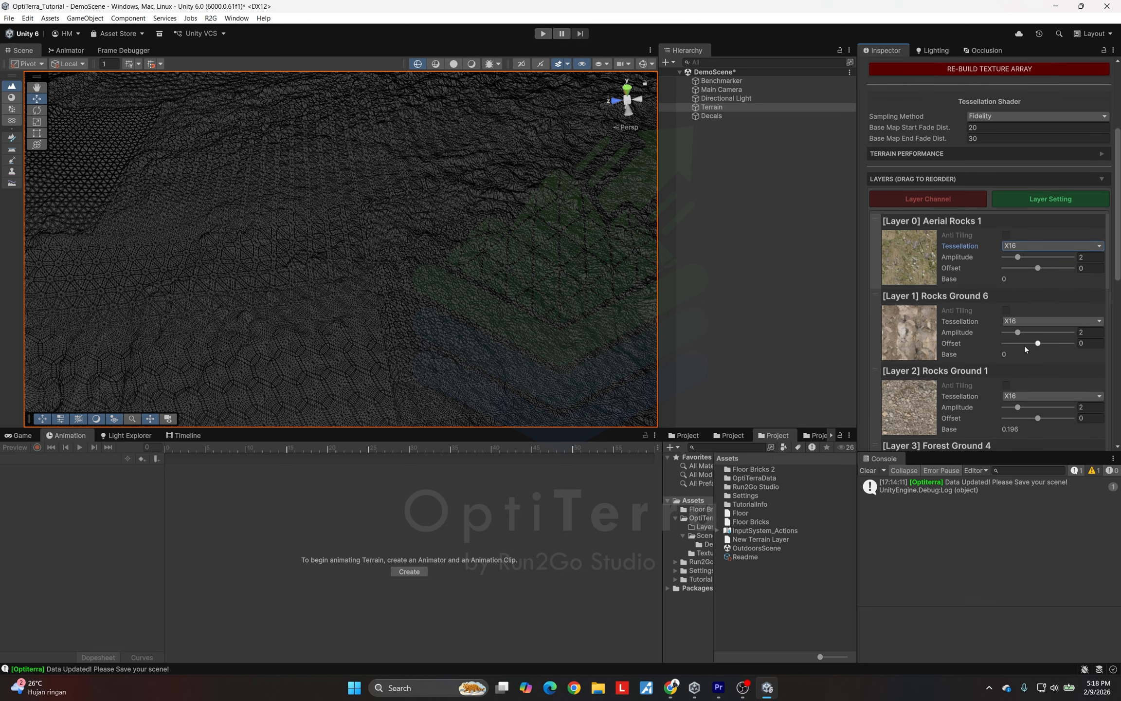
{"action": "scroll", "coordinate": [1037, 331], "scroll_direction": "down", "scroll_amount": 5}
{"action": "left_click", "coordinate": [1033, 323]}
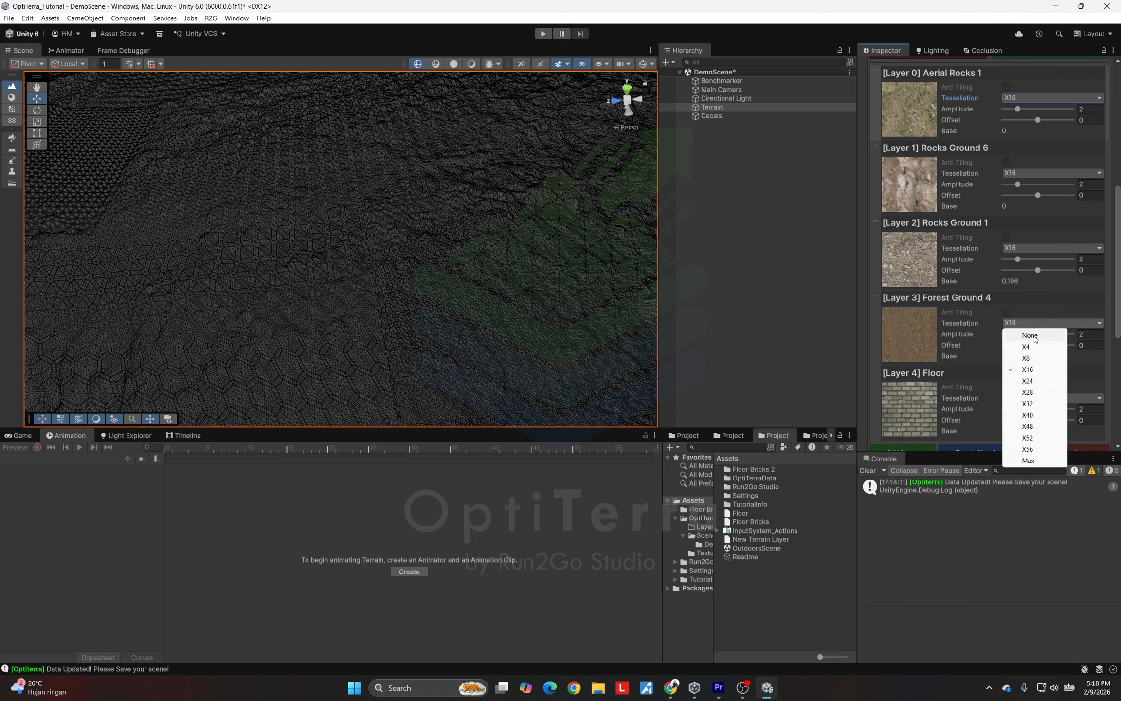
{"action": "left_click", "coordinate": [1032, 336]}
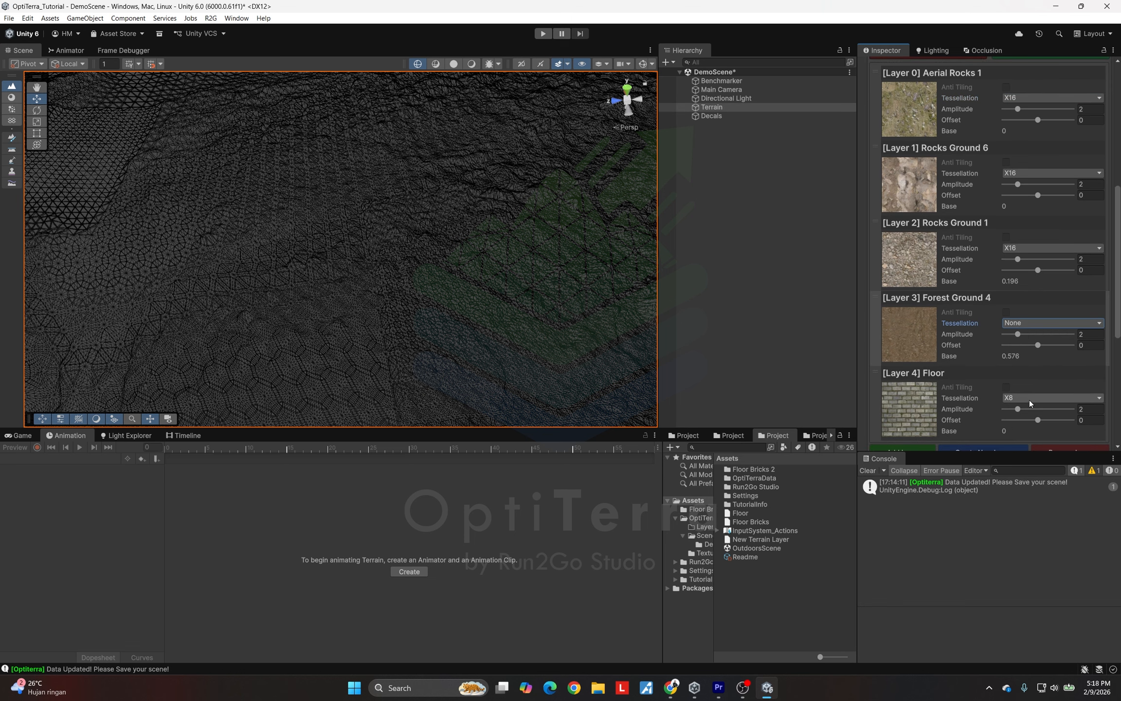
{"action": "scroll", "coordinate": [1030, 400], "scroll_direction": "up", "scroll_amount": 5}
{"action": "left_click", "coordinate": [974, 179]}
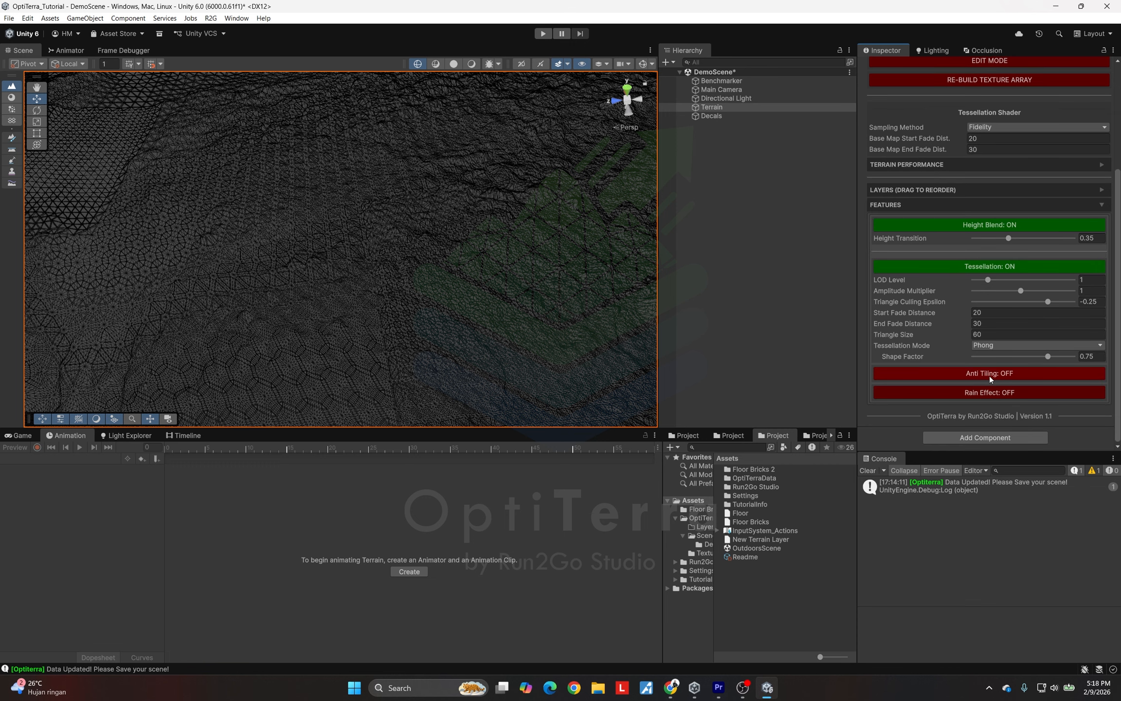
Return the scene to the shaded view and enable Anti Tiling for the terrain
{"action": "left_click", "coordinate": [472, 63]}
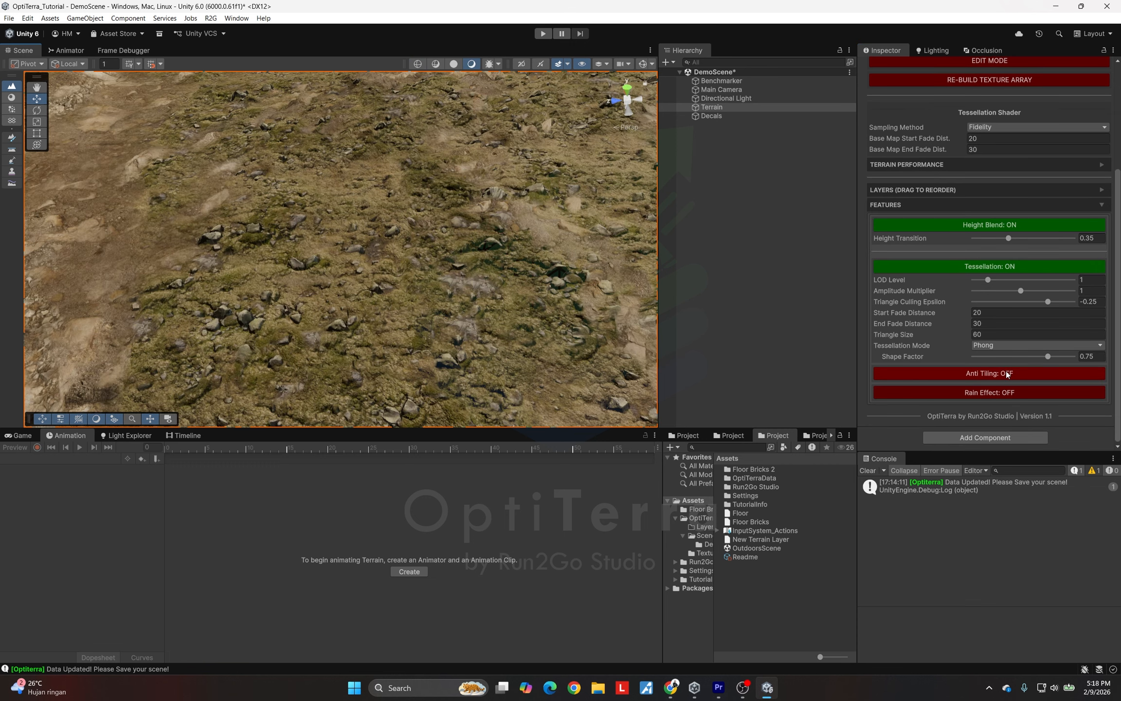
{"action": "left_click", "coordinate": [1007, 374]}
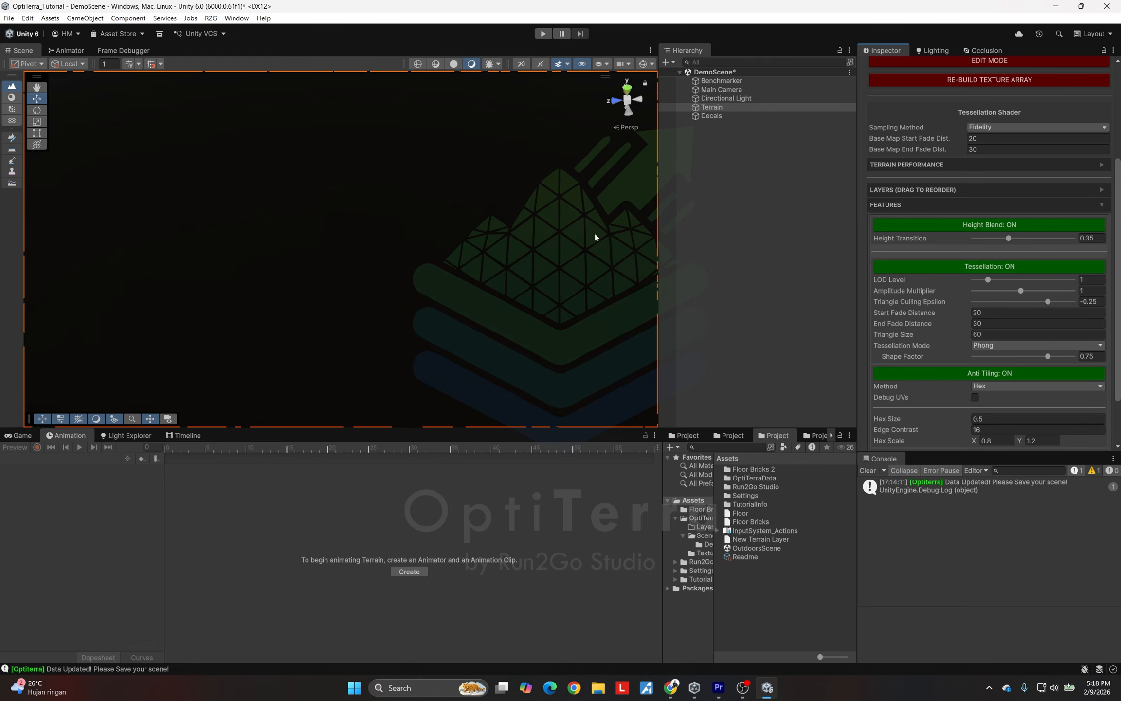
{"action": "scroll", "coordinate": [581, 242], "scroll_direction": "up", "scroll_amount": 3}
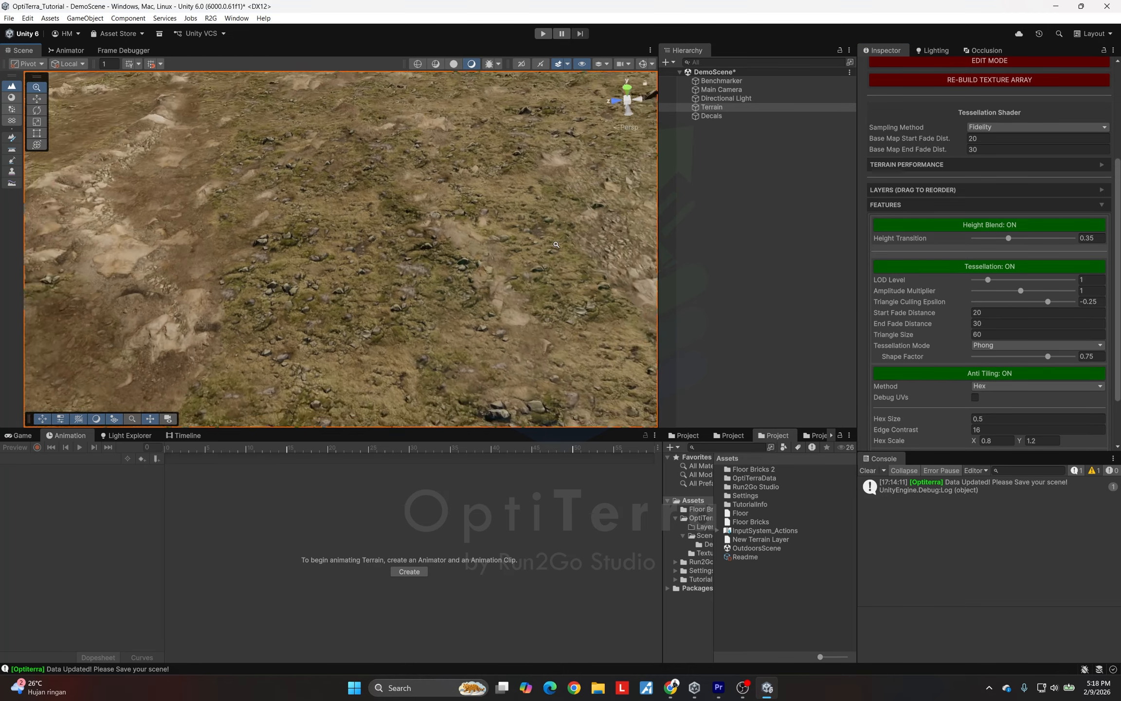
{"action": "scroll", "coordinate": [556, 245], "scroll_direction": "down", "scroll_amount": 2}
Try the IQ anti-tiling method on the terrain and set the method back to Hex
{"action": "left_click", "coordinate": [1026, 387]}
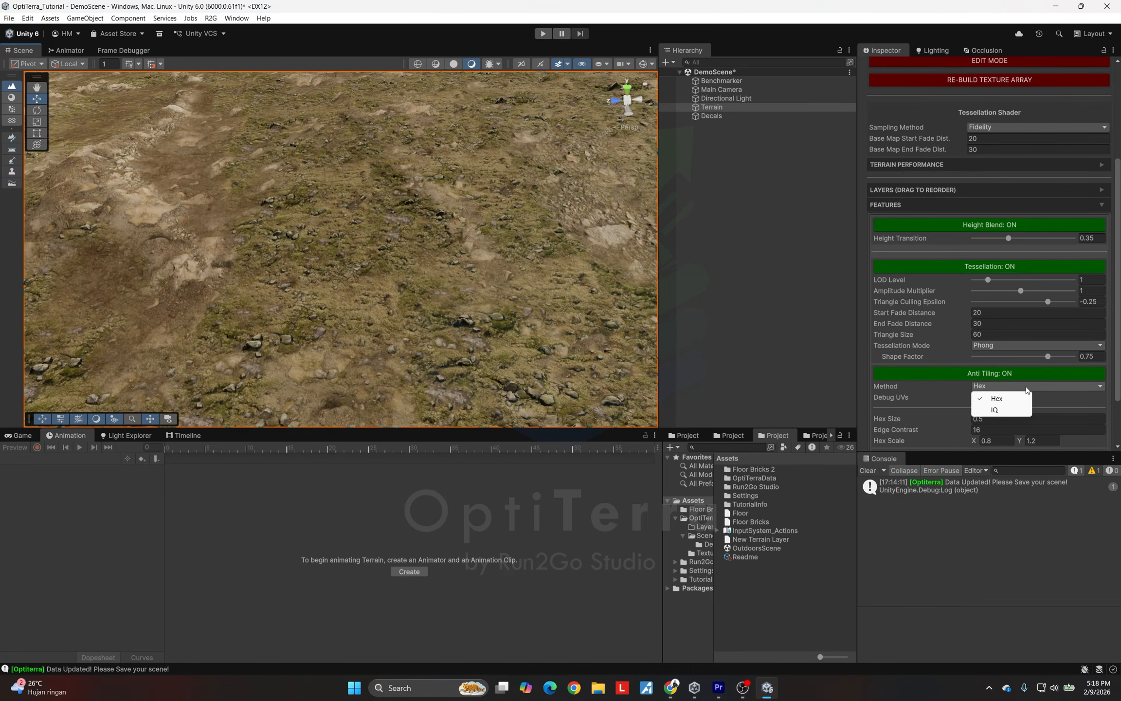
{"action": "left_click", "coordinate": [1021, 410]}
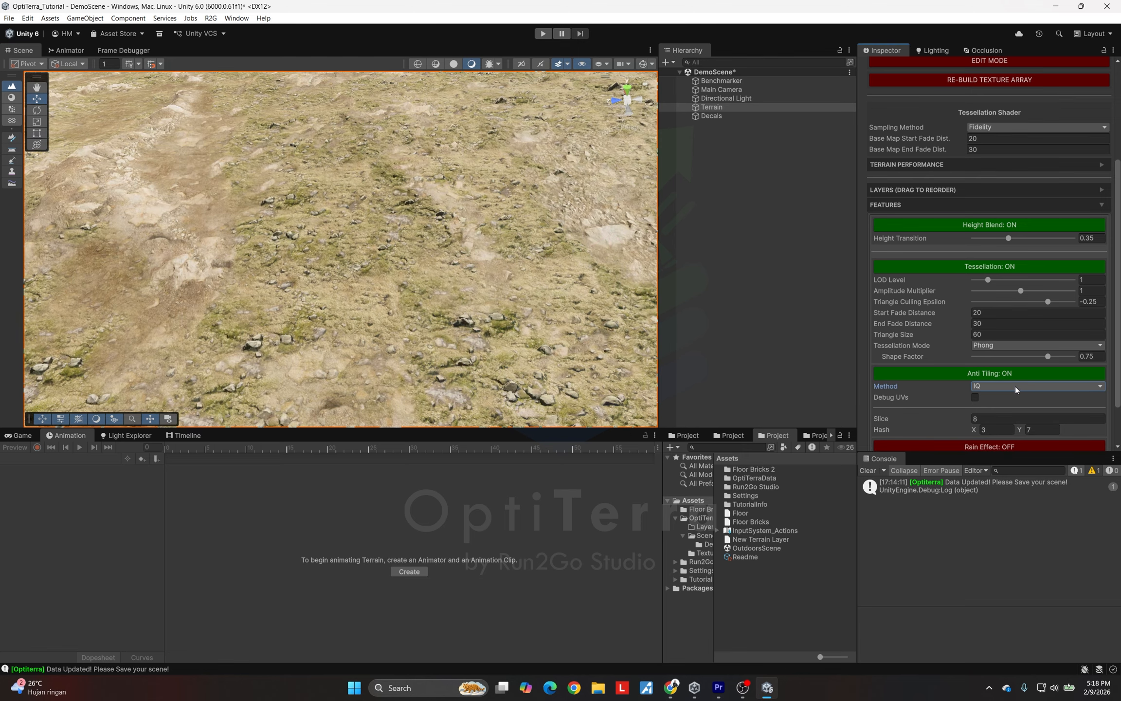
{"action": "left_click", "coordinate": [1016, 387]}
{"action": "left_click", "coordinate": [1008, 397]}
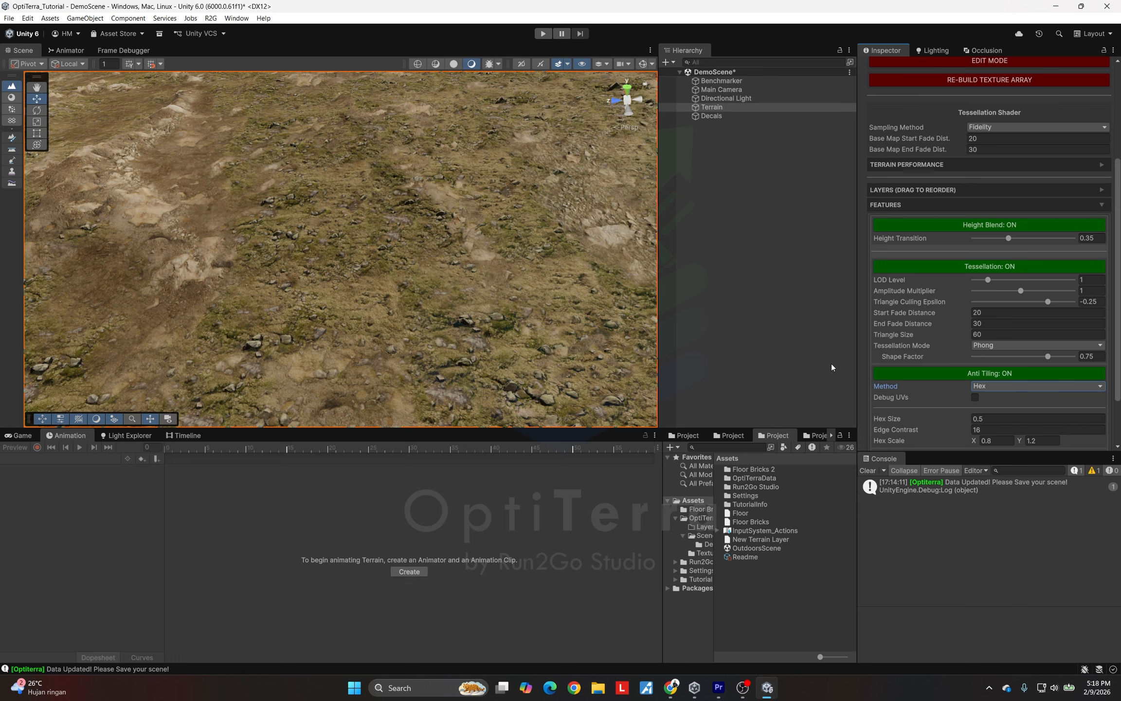
Set the Sampling Method to Performance and enable Debug UVs to examine the hexagonal anti-tiling pattern
{"action": "left_click", "coordinate": [983, 122]}
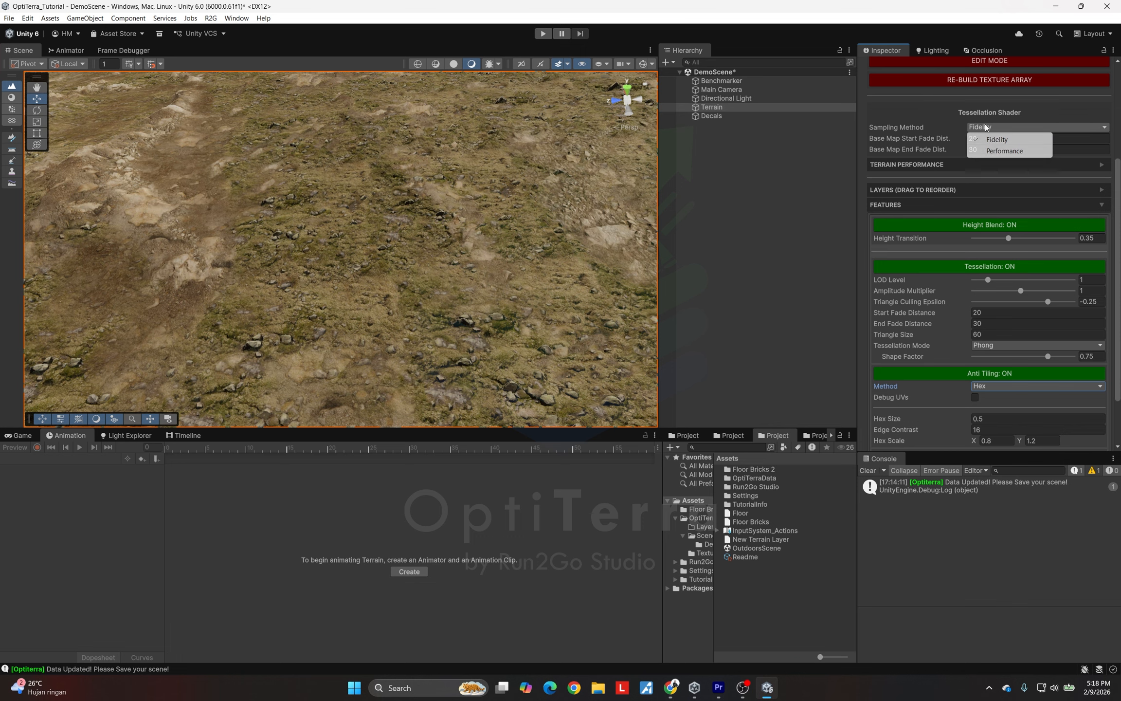
{"action": "left_click", "coordinate": [990, 150]}
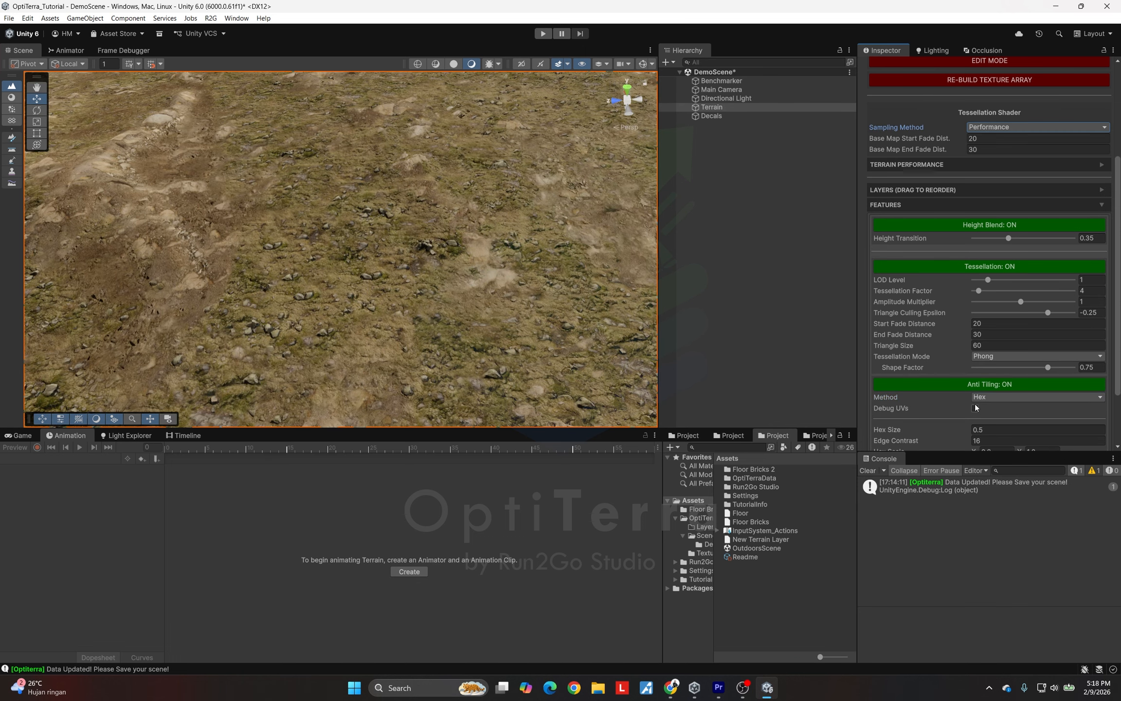
{"action": "left_click", "coordinate": [975, 409]}
{"action": "right_click_drag", "start_coordinate": [550, 272], "coordinate": [503, 240], "text": "alt"}
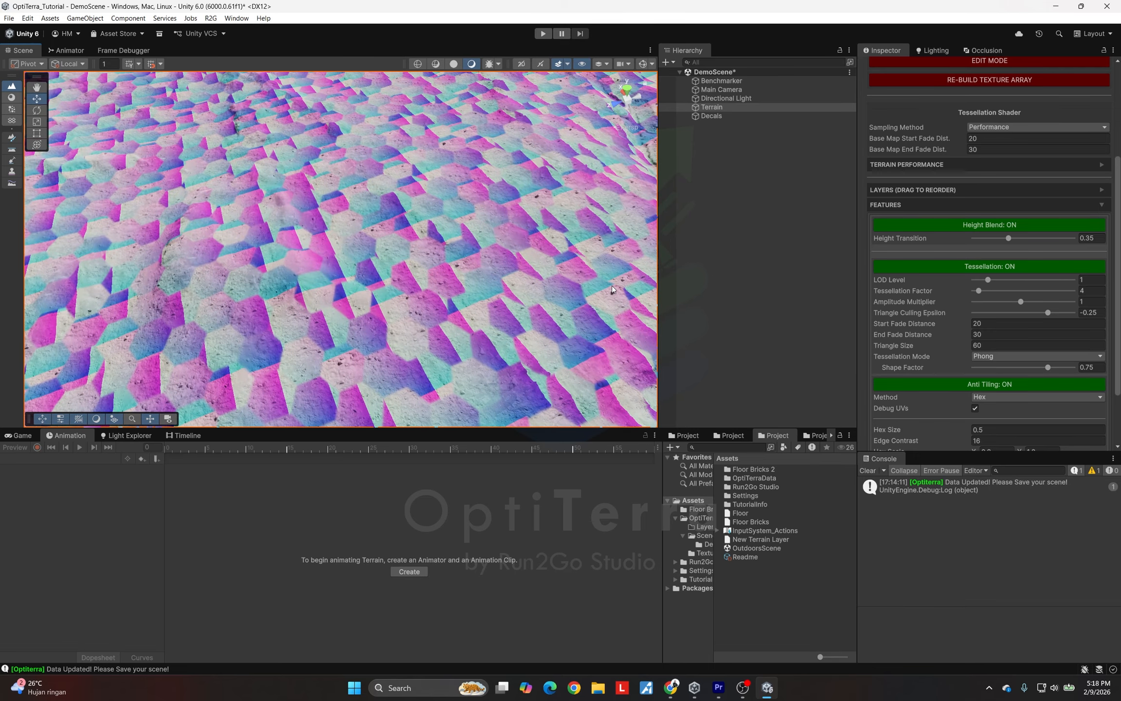
{"action": "left_click_drag", "start_coordinate": [508, 267], "coordinate": [404, 267], "text": "alt"}
{"action": "scroll", "coordinate": [969, 362], "scroll_direction": "down", "scroll_amount": 1}
{"action": "scroll", "coordinate": [969, 366], "scroll_direction": "down", "scroll_amount": 1}
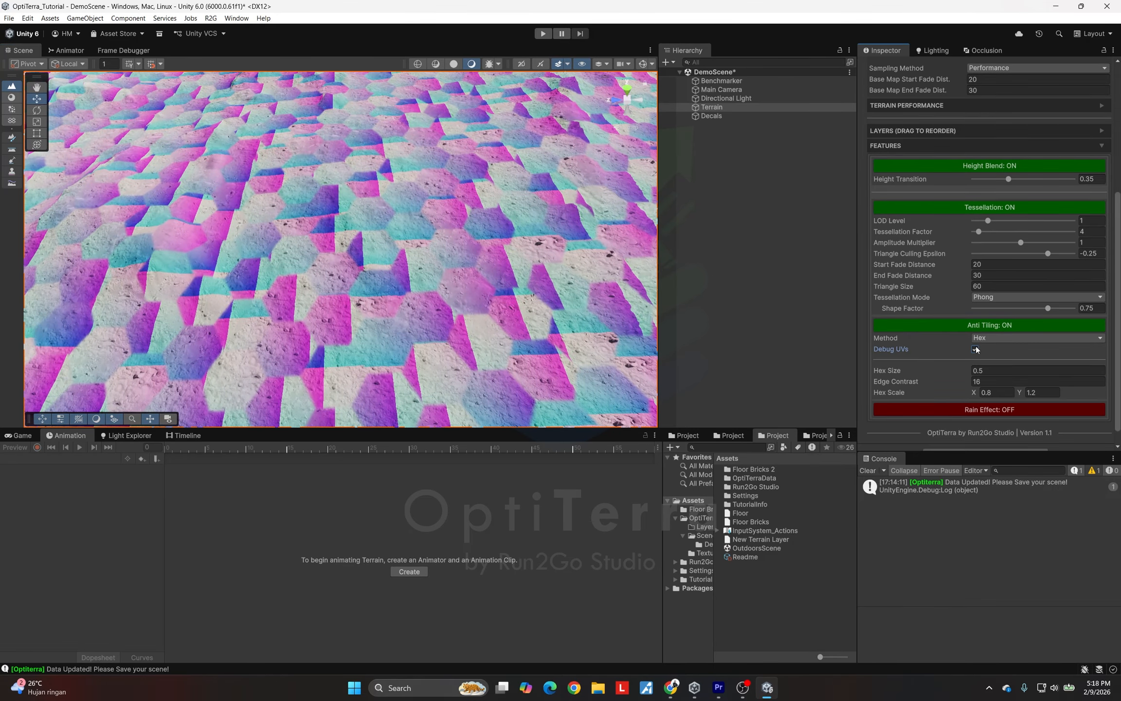
Compare the terrain with Debug UVs off and on, try another Hex Size, undo it and disable Debug UVs
{"action": "left_click", "coordinate": [976, 349]}
{"action": "left_click", "coordinate": [976, 349]}
{"action": "left_click_drag", "start_coordinate": [970, 372], "coordinate": [935, 383]}
{"action": "key", "text": "ctrl+z"}
{"action": "left_click", "coordinate": [976, 349]}
Set the Anti Tiling method to IQ and inspect the terrain from a wider angle
{"action": "left_click", "coordinate": [983, 337]}
{"action": "left_click", "coordinate": [988, 362]}
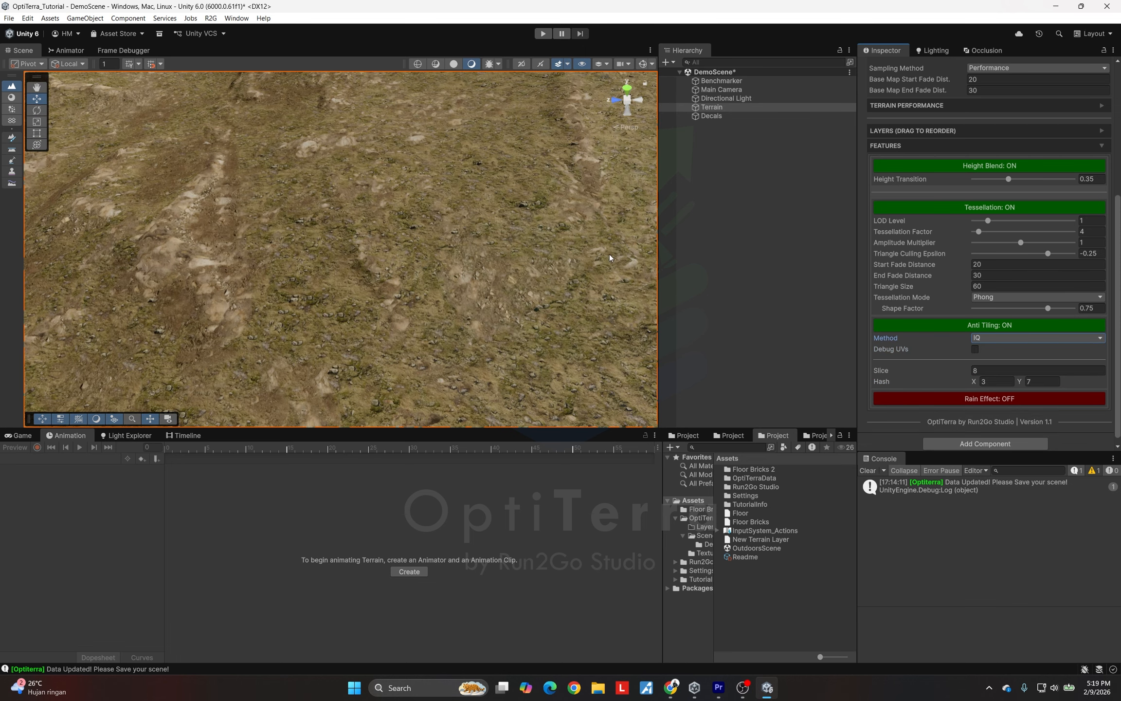
{"action": "left_click_drag", "start_coordinate": [428, 253], "coordinate": [389, 185], "text": "alt"}
{"action": "scroll", "coordinate": [341, 241], "scroll_direction": "down", "scroll_amount": 5}
{"action": "key", "text": "w"}
{"action": "right_click_drag", "start_coordinate": [389, 188], "coordinate": [452, 220]}
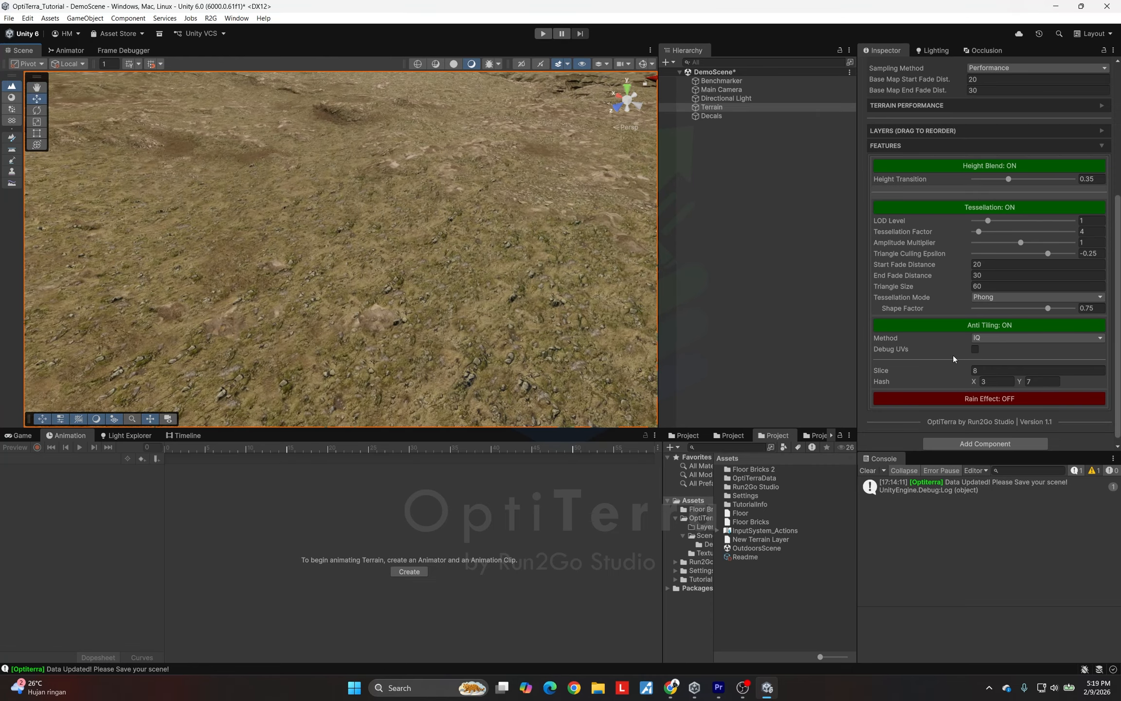
Examine the IQ anti-tiling pattern with Debug UVs enabled, up close, and compare it with the normal textures
{"action": "left_click", "coordinate": [975, 349]}
{"action": "scroll", "coordinate": [494, 244], "scroll_direction": "up", "scroll_amount": 5}
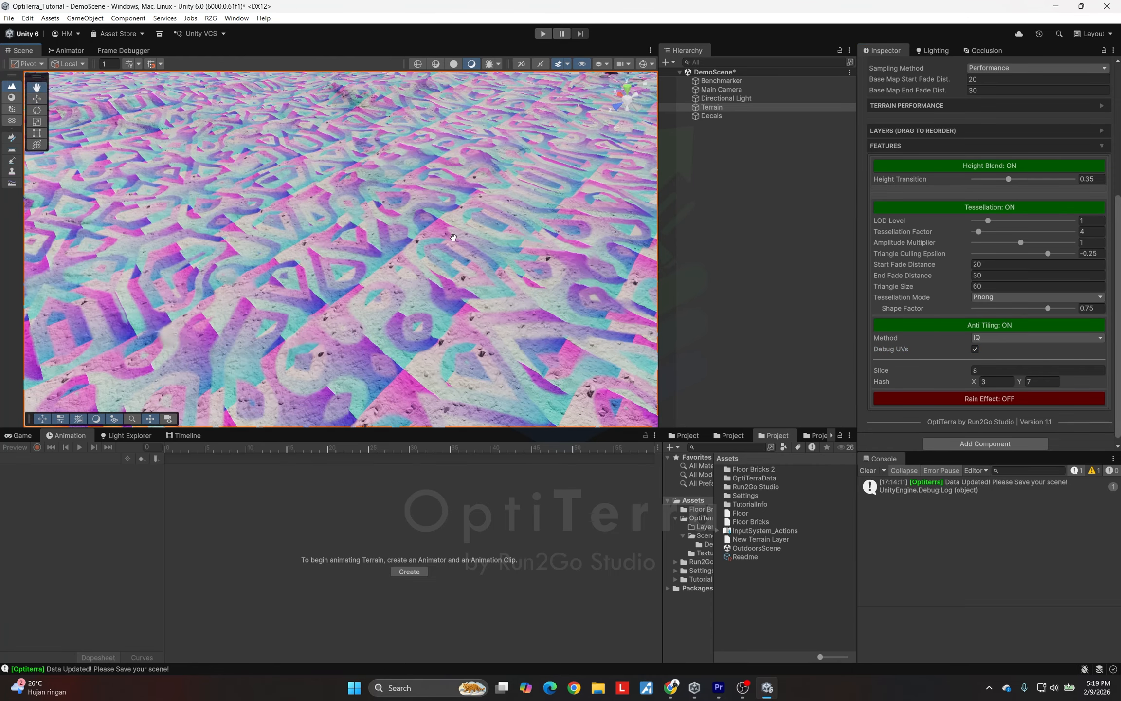
{"action": "scroll", "coordinate": [494, 244], "scroll_direction": "up", "scroll_amount": 6}
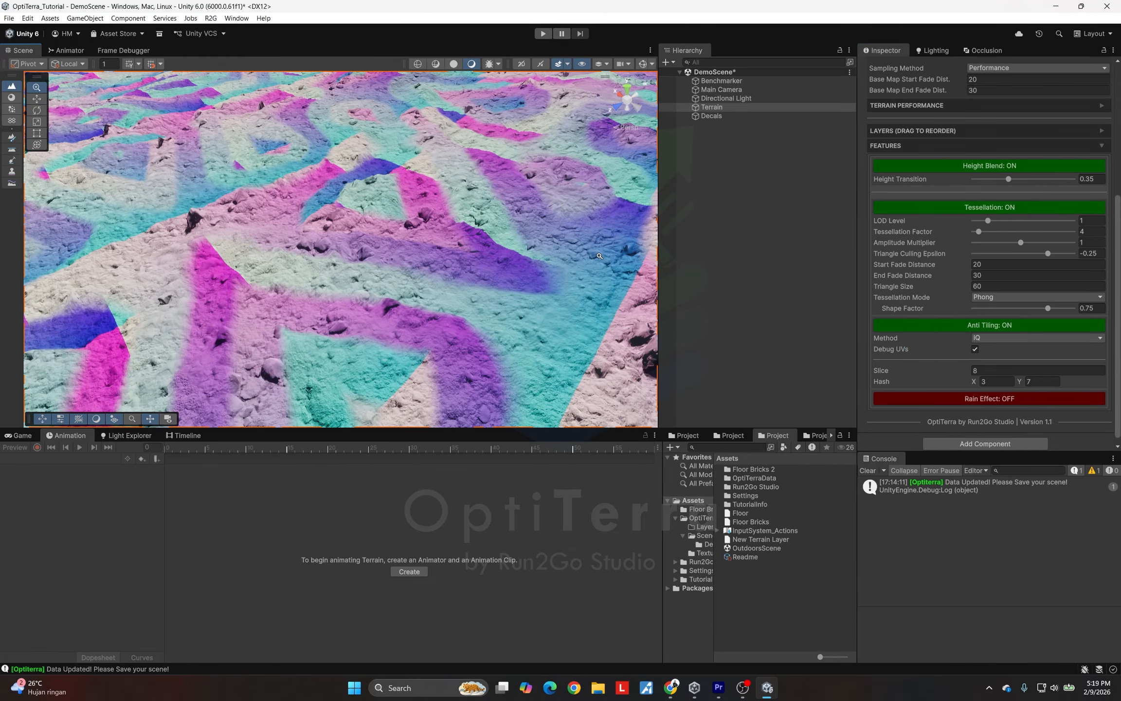
{"action": "left_click", "coordinate": [975, 349]}
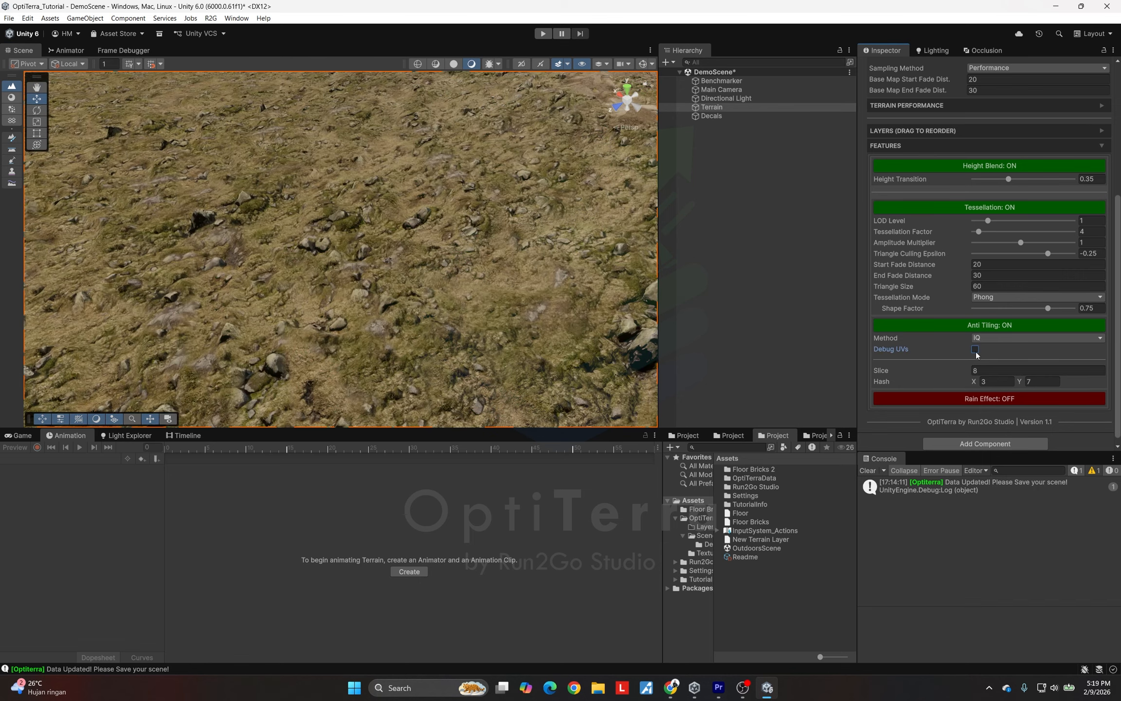
{"action": "scroll", "coordinate": [425, 226], "scroll_direction": "up", "scroll_amount": 2}
{"action": "scroll", "coordinate": [425, 225], "scroll_direction": "down", "scroll_amount": 5}
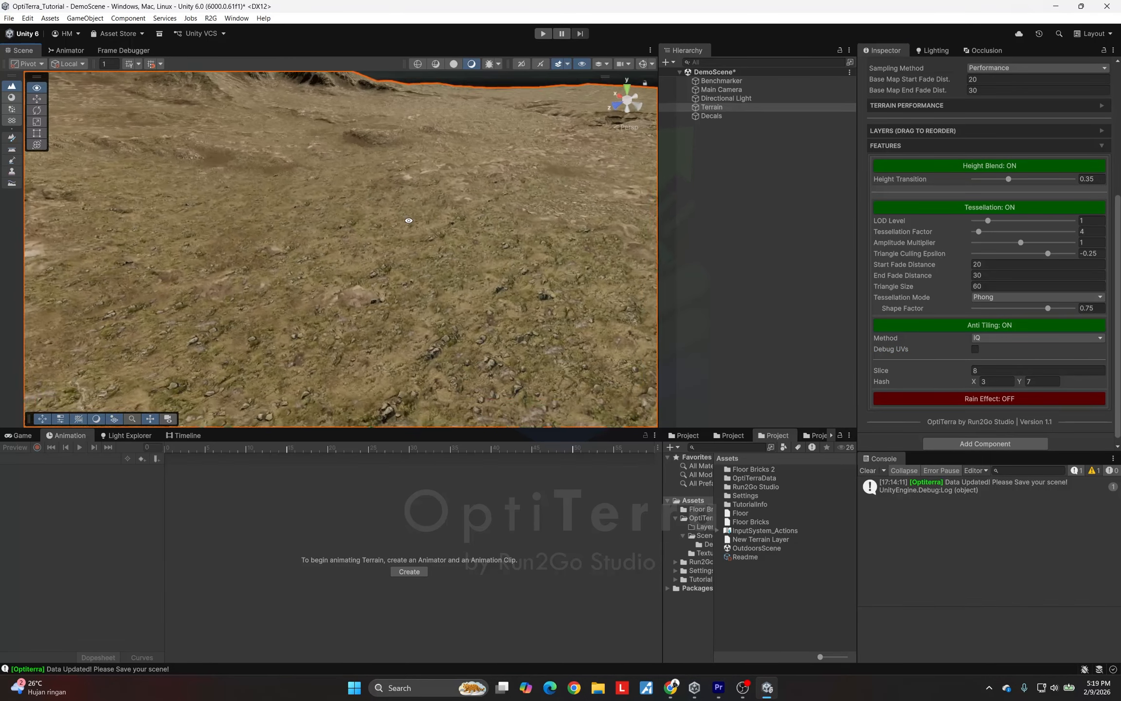
Enable Debug UVs again, try adjusting the IQ Slice value and disable Debug UVs
{"action": "left_click", "coordinate": [975, 349]}
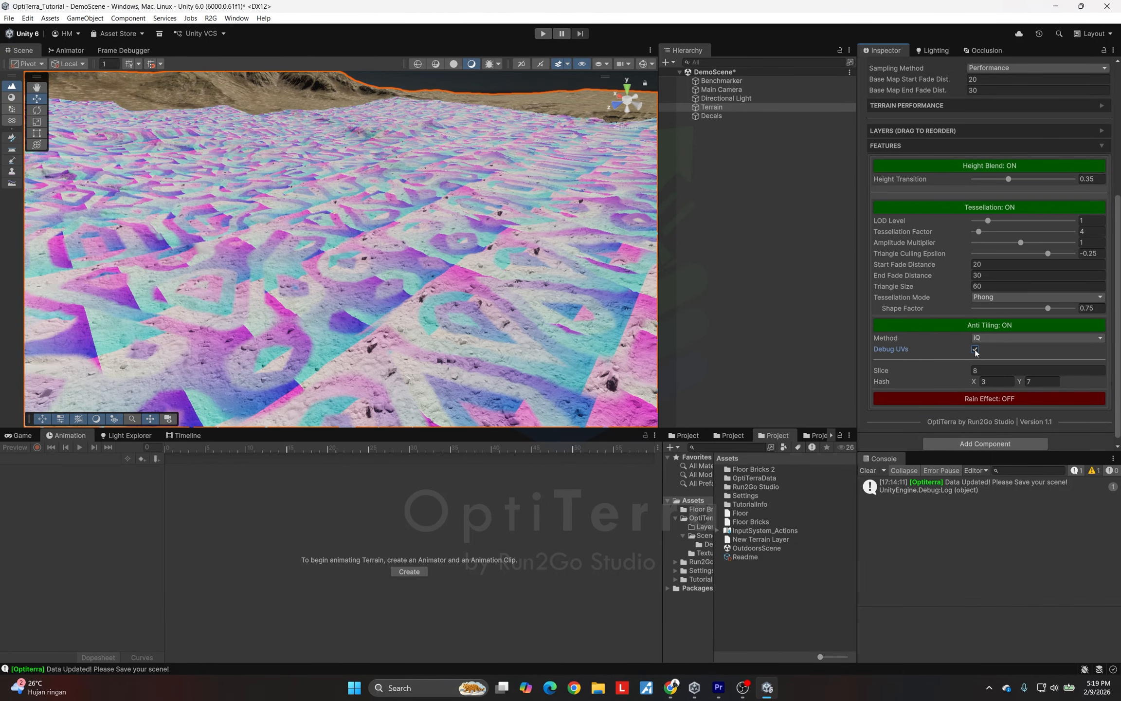
{"action": "mouse_move", "coordinate": [441, 234]}
{"action": "left_mouse_down", "text": "alt"}
{"action": "mouse_move", "coordinate": [457, 224]}
{"action": "mouse_move", "coordinate": [405, 254]}
{"action": "mouse_move", "coordinate": [440, 251]}
{"action": "left_mouse_up", "text": "alt"}
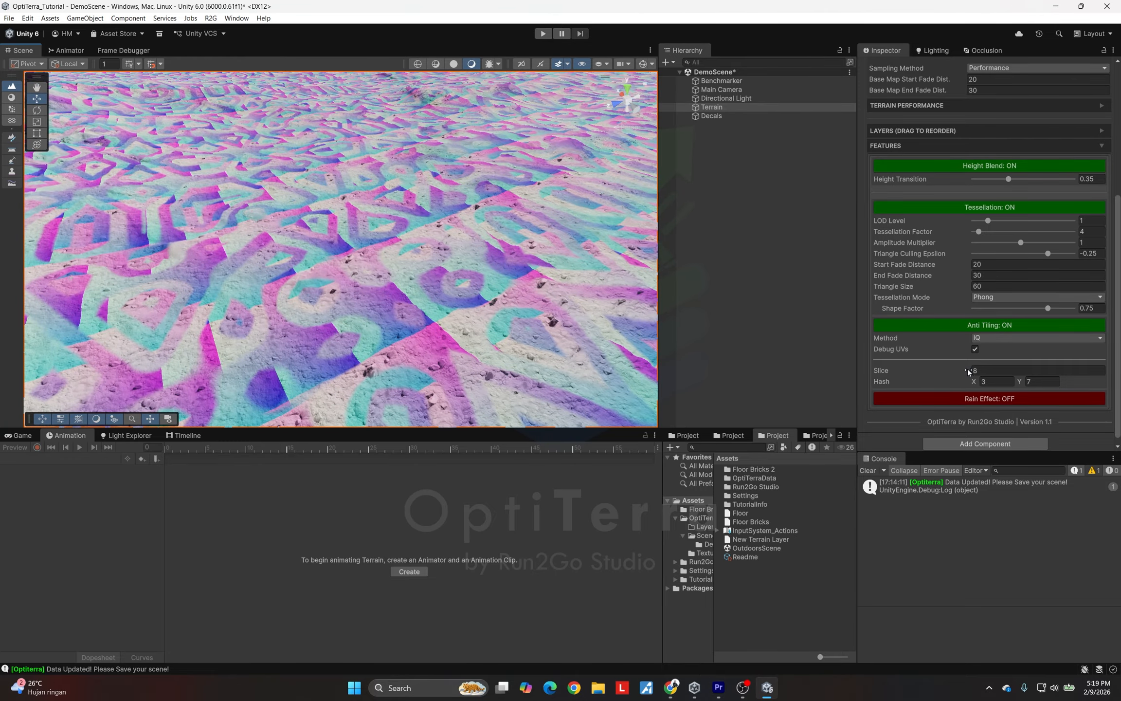
{"action": "left_click_drag", "start_coordinate": [968, 372], "coordinate": [982, 378]}
{"action": "left_click", "coordinate": [975, 349]}
Set the Sampling Method to Fidelity, collapse the Features section and expand the layer list
{"action": "scroll", "coordinate": [983, 293], "scroll_direction": "up", "scroll_amount": 3}
{"action": "left_click", "coordinate": [1003, 150]}
{"action": "left_click", "coordinate": [999, 163]}
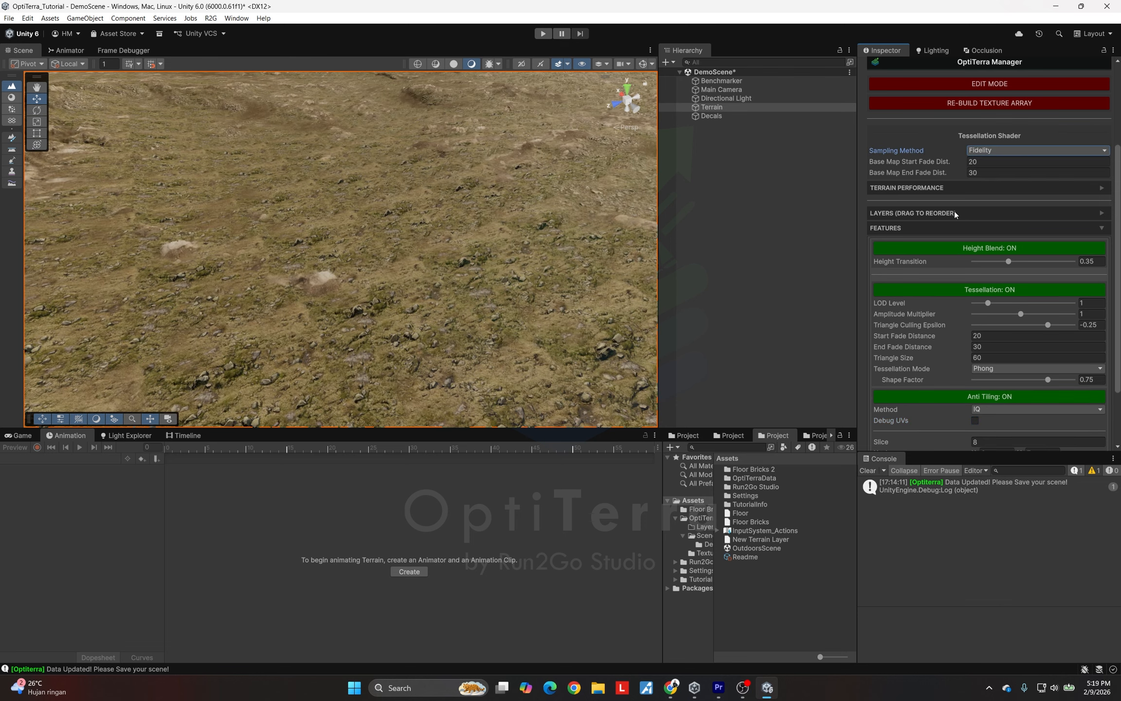
{"action": "left_click", "coordinate": [948, 228]}
{"action": "left_click", "coordinate": [951, 339]}
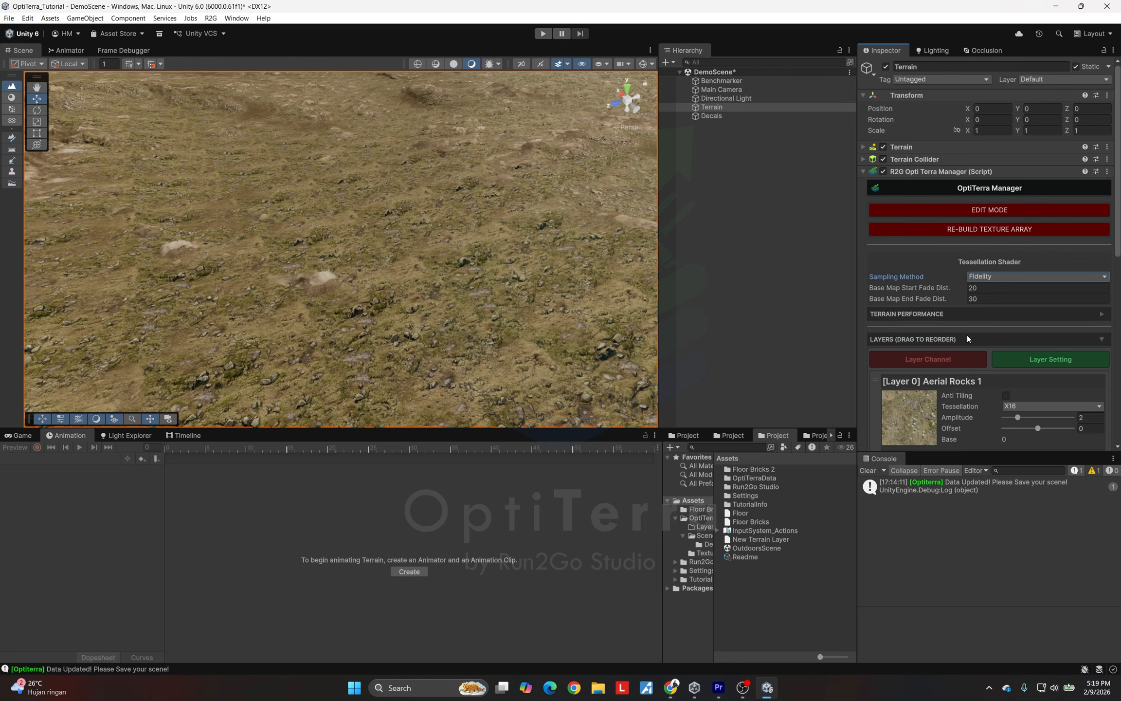
{"action": "scroll", "coordinate": [974, 332], "scroll_direction": "down", "scroll_amount": 4}
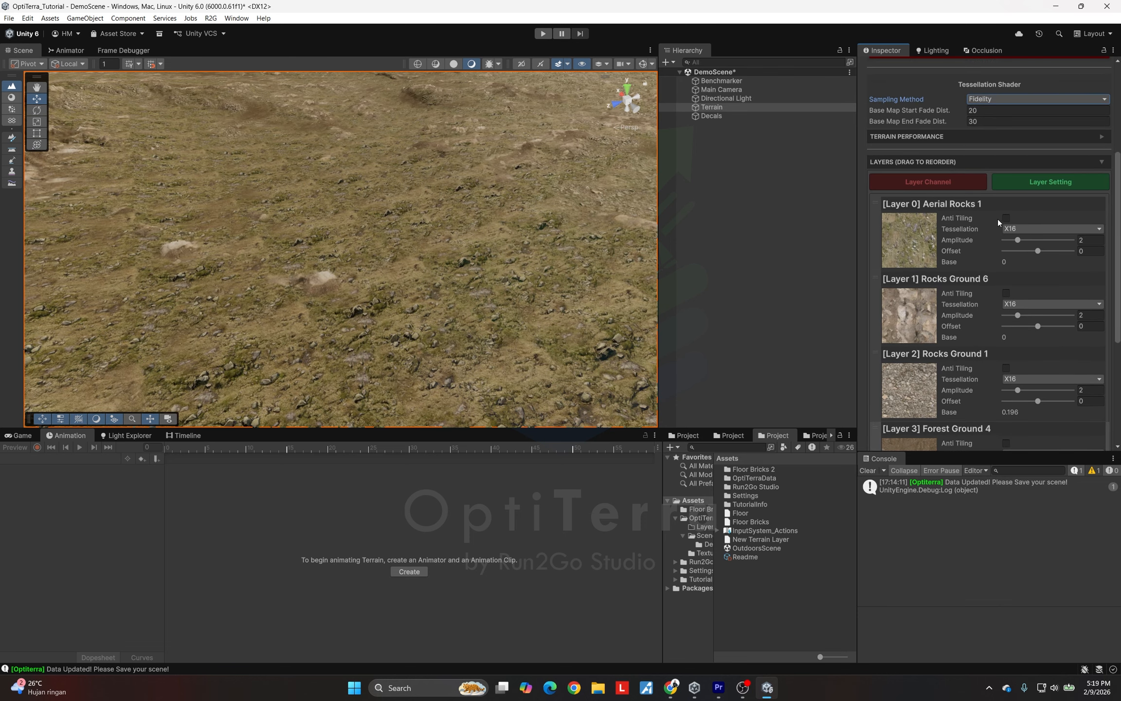